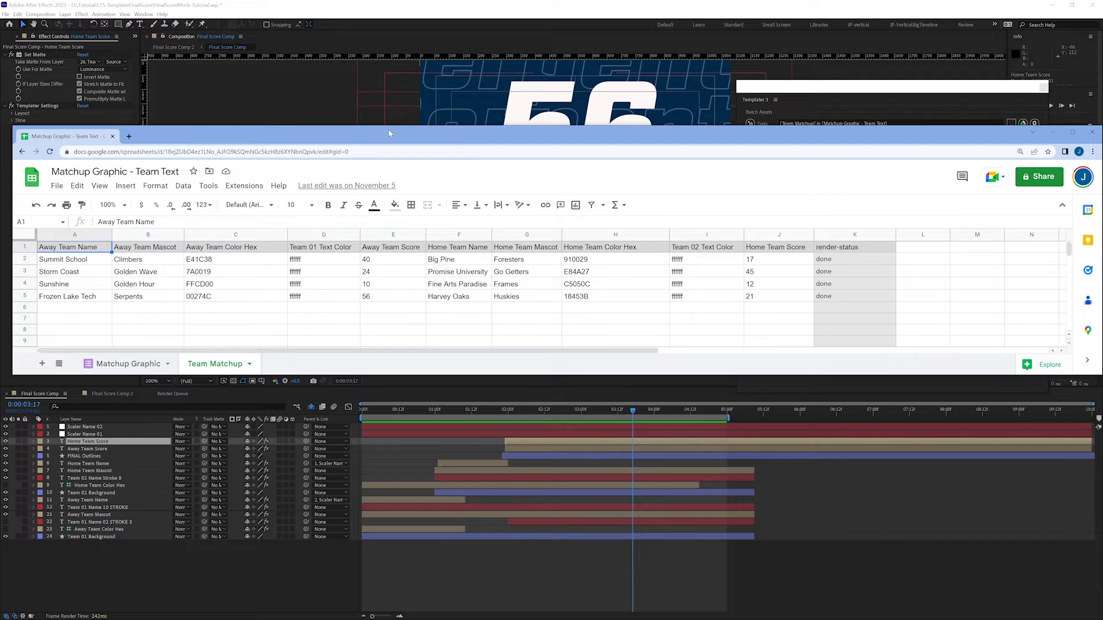
Step: Step through the Team Matchup cells to check the home team names and away colour values
key(Down)
key(Right)
key(Right)
key(Right)
key(Right)
key(Right)
key(Left)
key(Left)
key(Left)
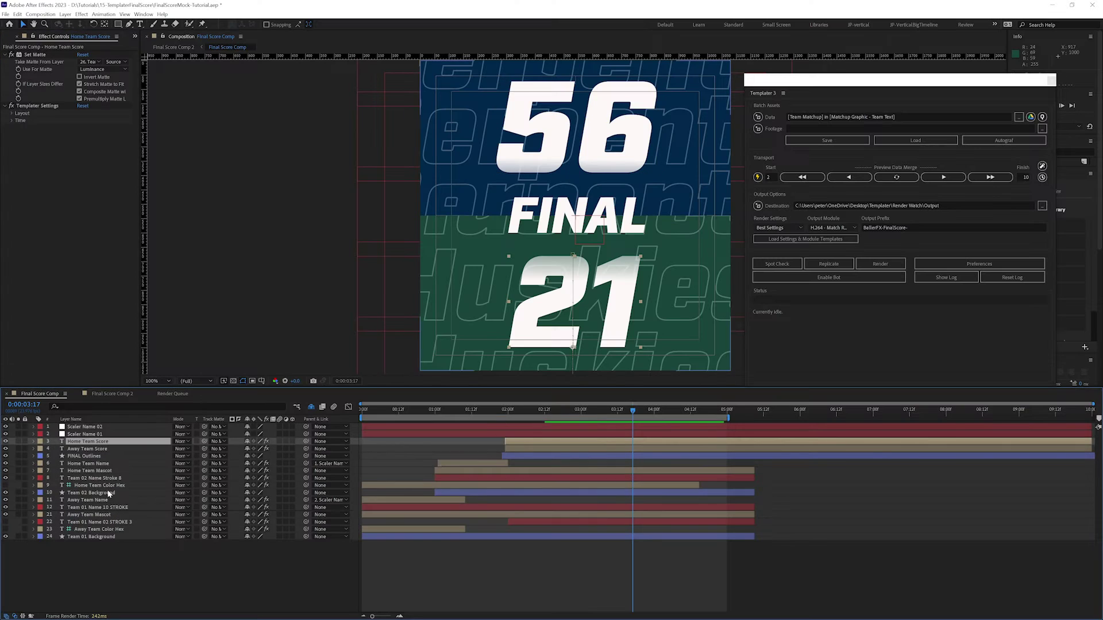
Step: Open Templater's linked Google sheet and select the render-status cells K2:K5
click(854, 112)
click(625, 305)
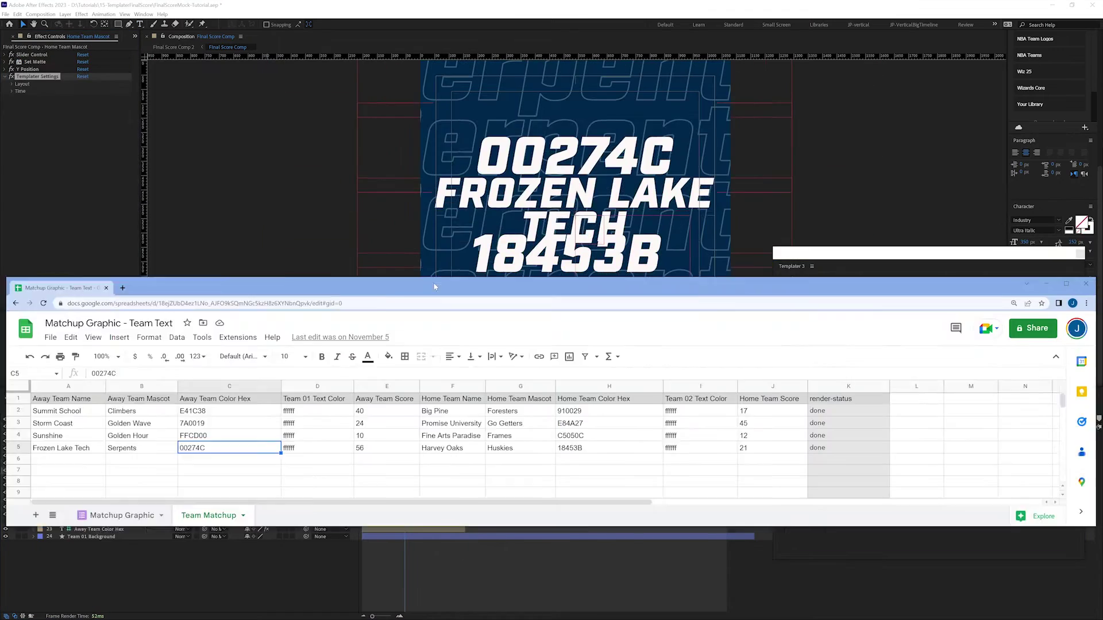
drag(844, 247, 846, 281)
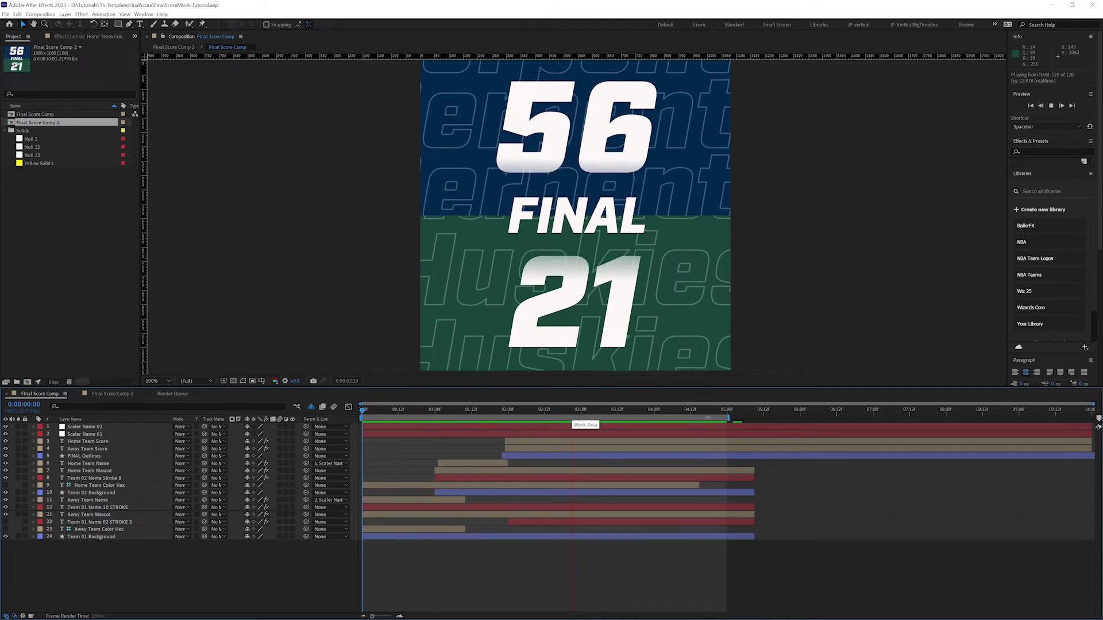
Step: Stop playback on the 56 FINAL 21 frame and select the 56 and 21 score text
key(space)
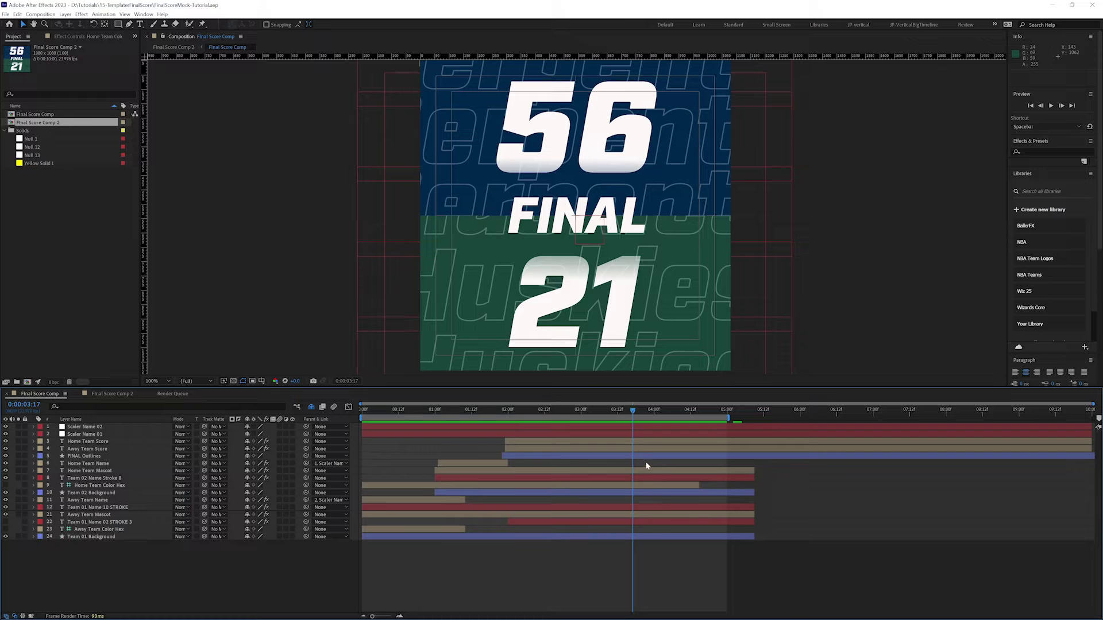
click(527, 444)
click(104, 449)
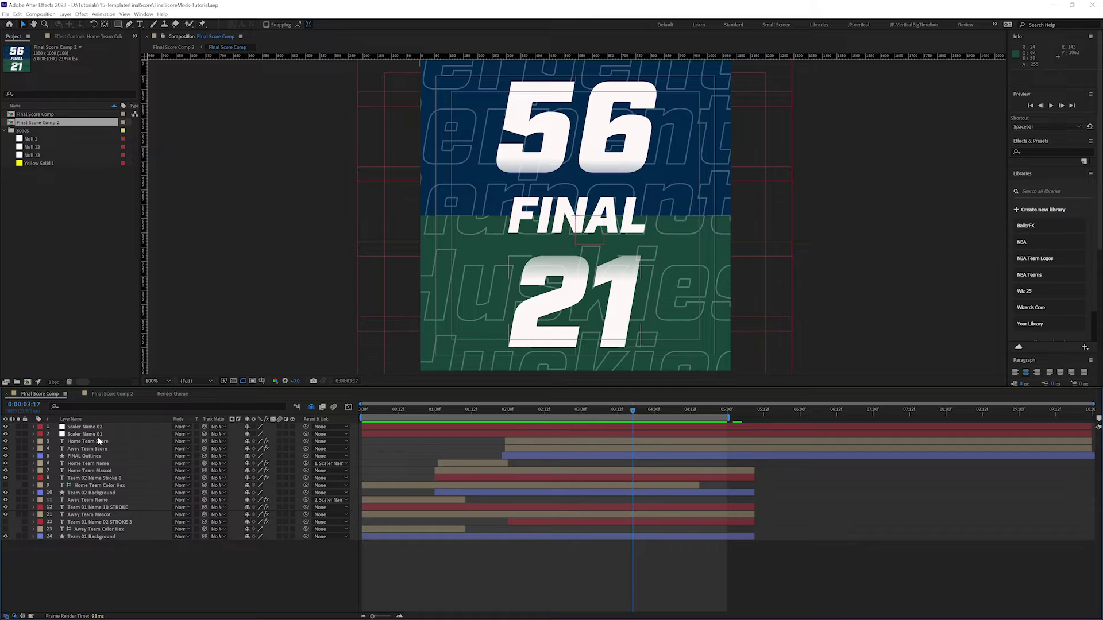
Step: Open the Templater 3 panel from the Window menu and select the Home Team Score layer
click(144, 14)
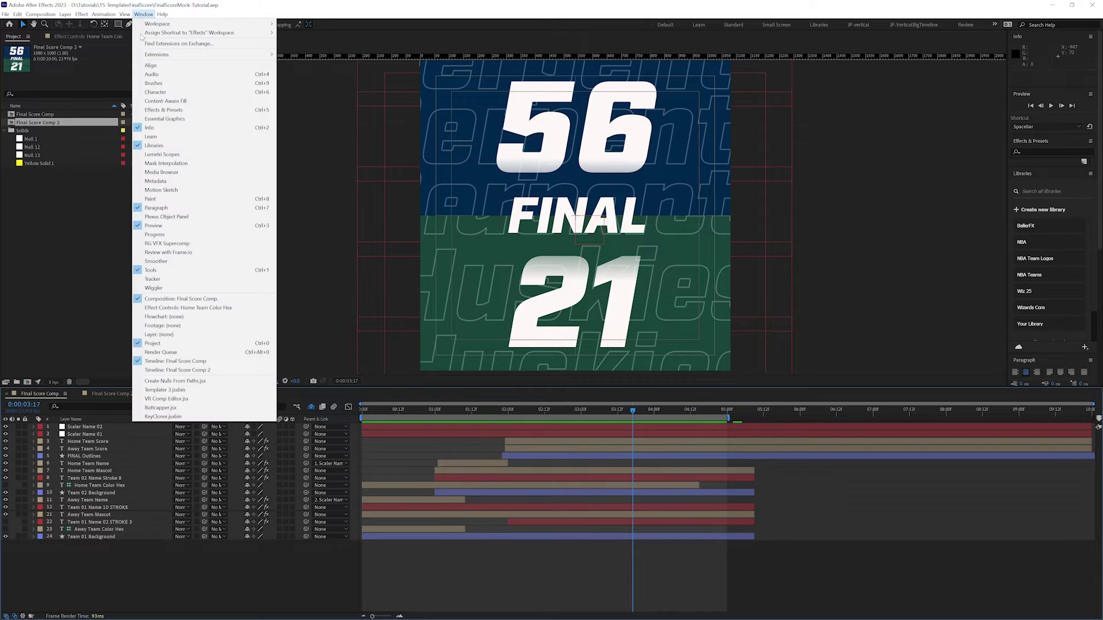
click(178, 391)
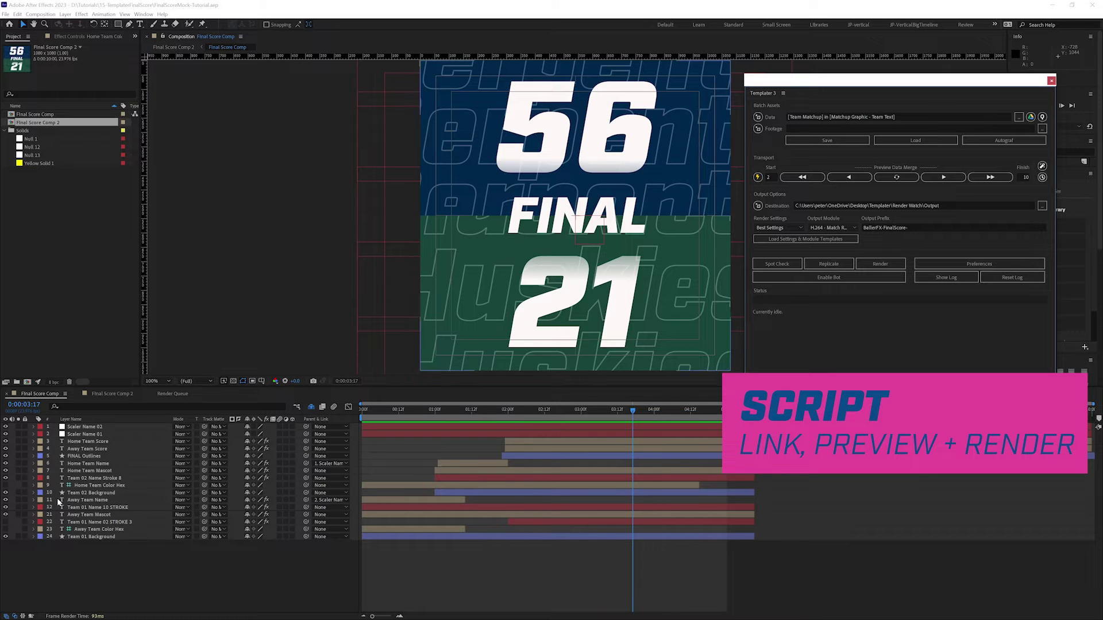
click(71, 442)
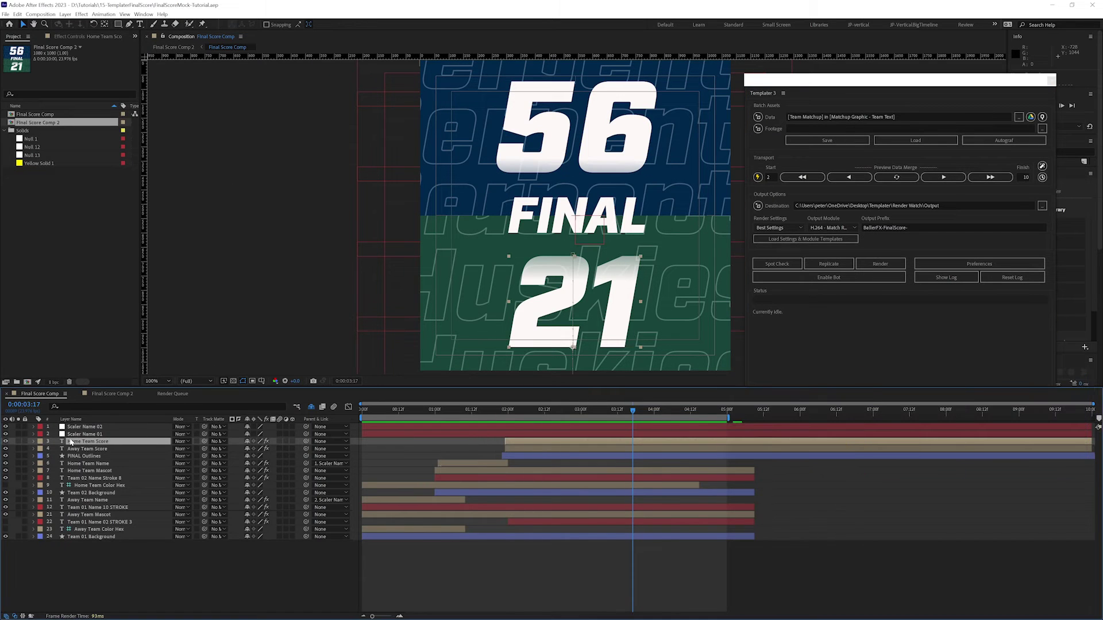
Step: Apply Dataclay's Templater Settings effect to Home Team Score and copy it
click(81, 14)
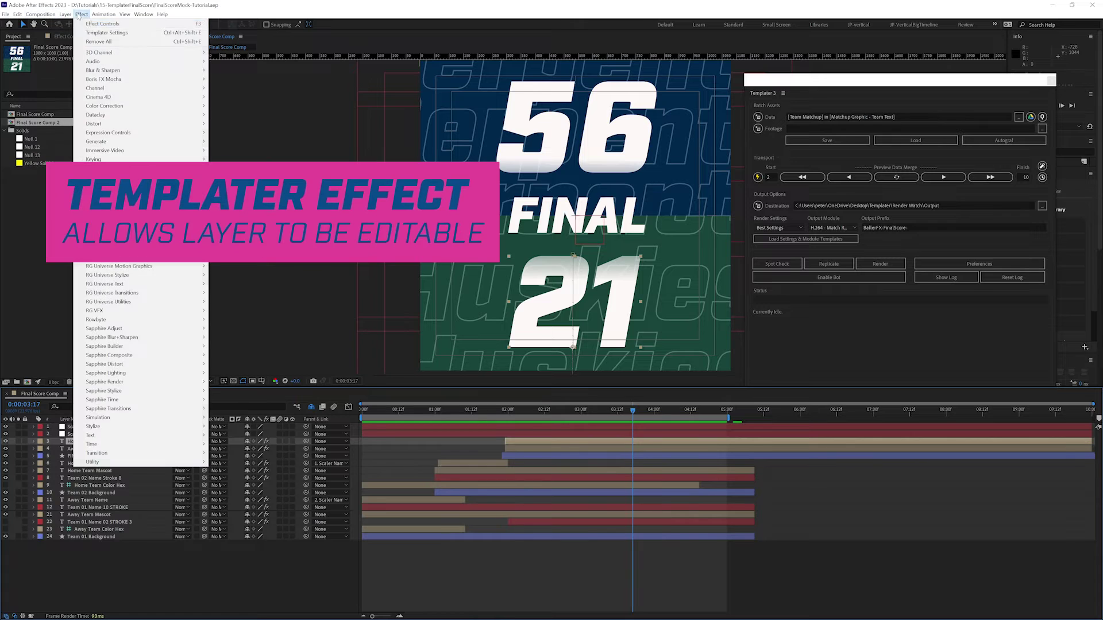
mouse_move(104, 116)
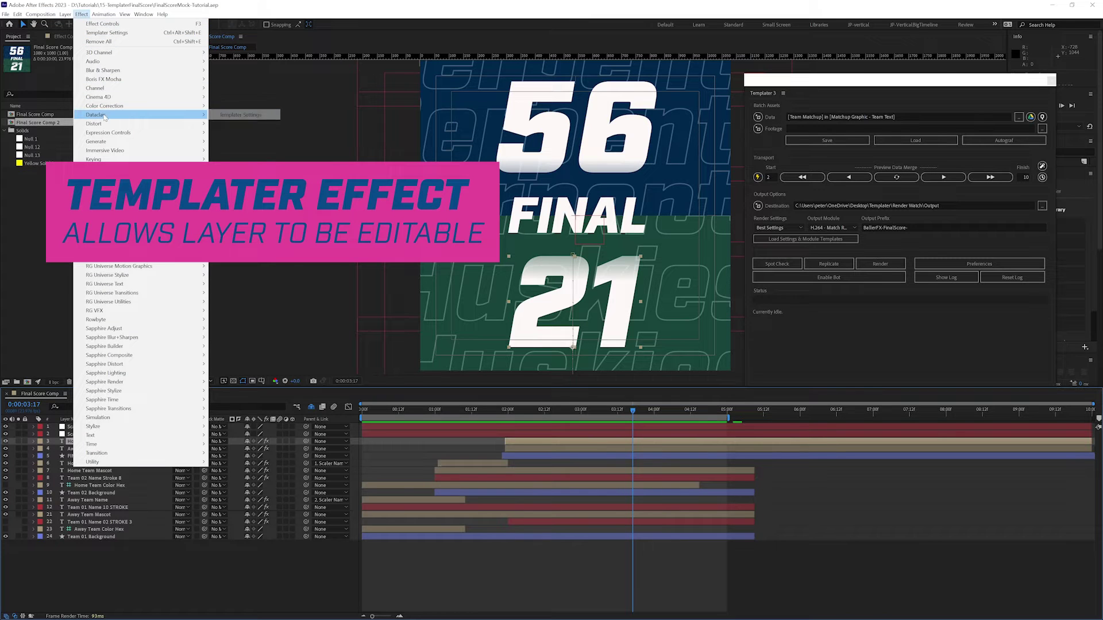
click(244, 115)
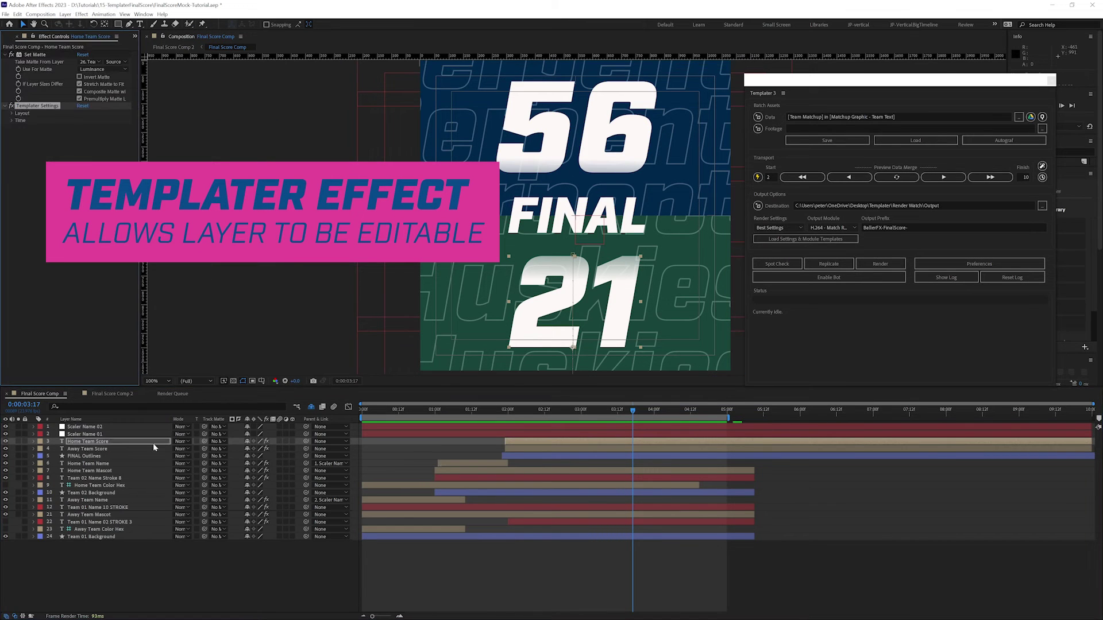
click(121, 441)
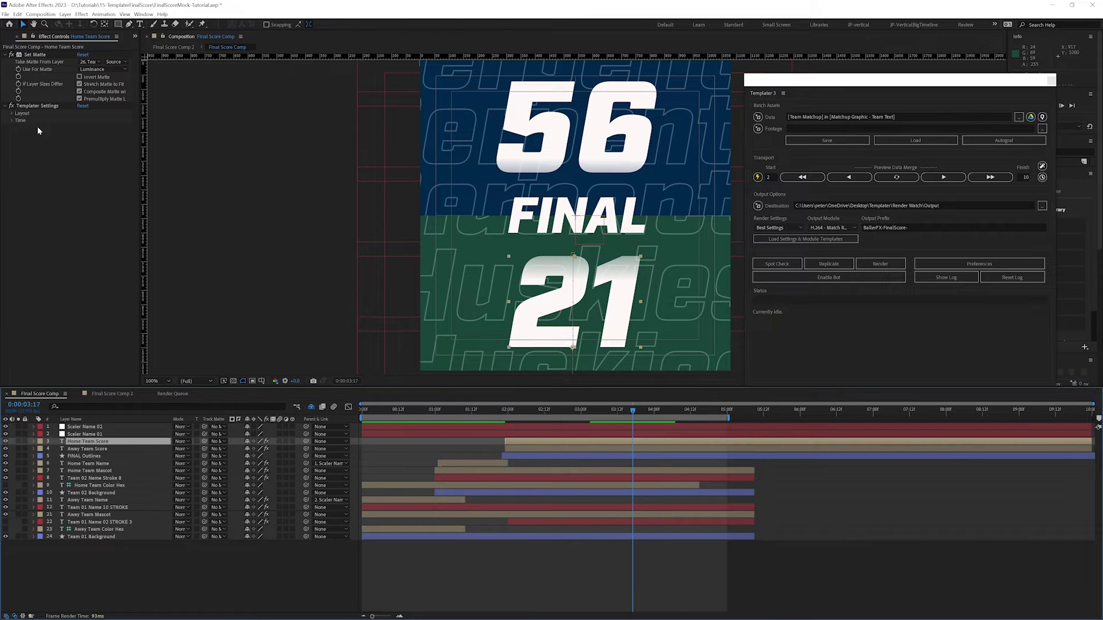
click(36, 107)
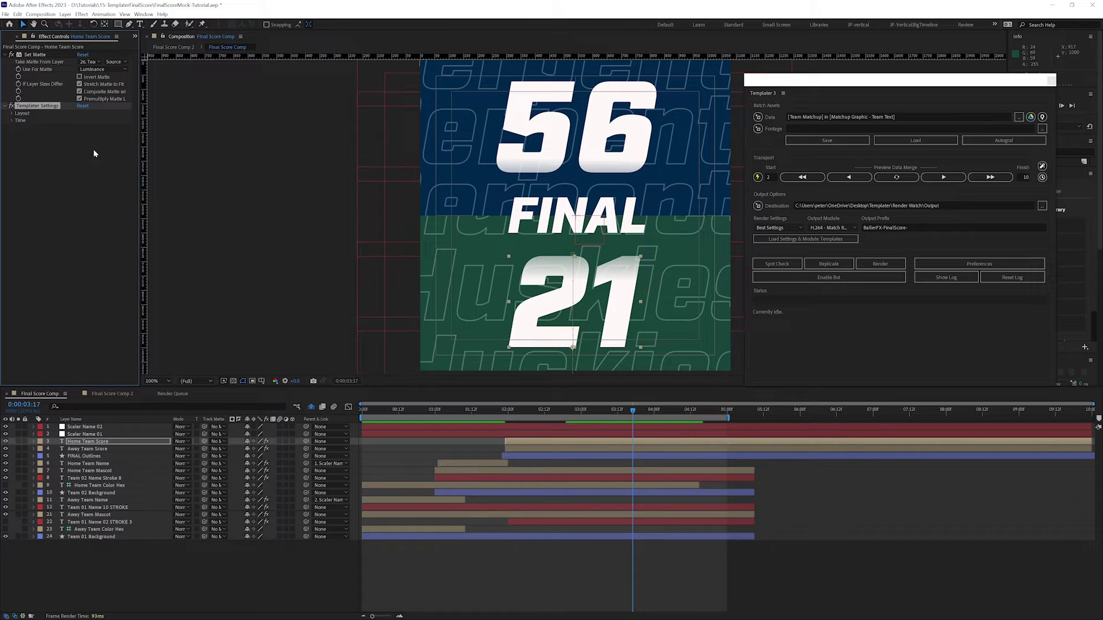
Step: Paste Templater Settings onto Away Team Score and both teams' name, mascot and colour hex layers
click(80, 448)
ctrl+click(92, 463)
ctrl+click(95, 471)
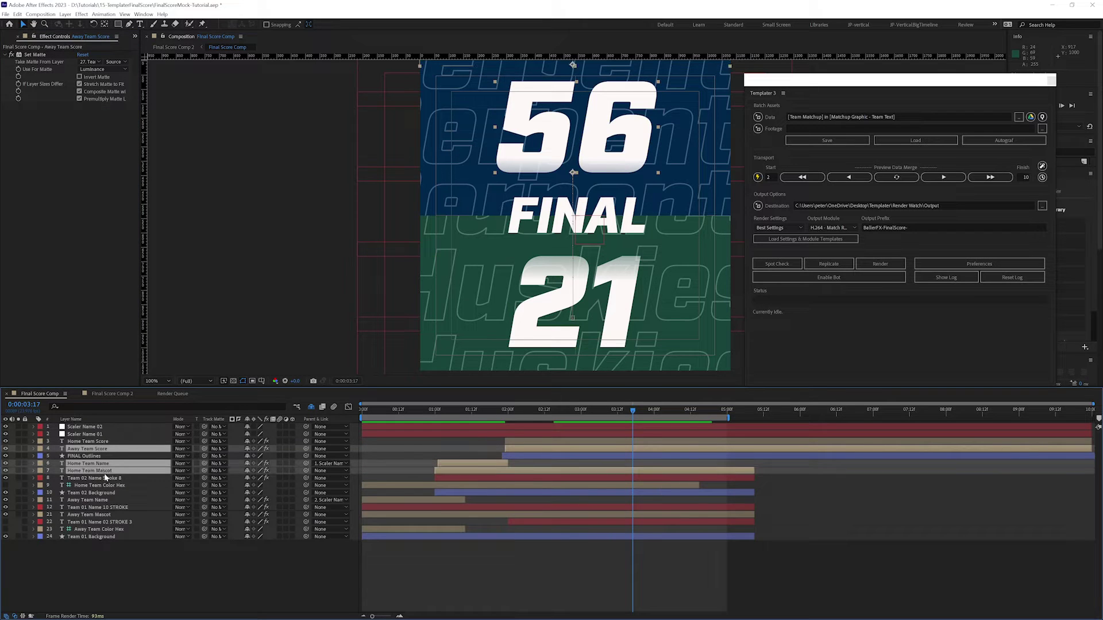
ctrl+click(101, 487)
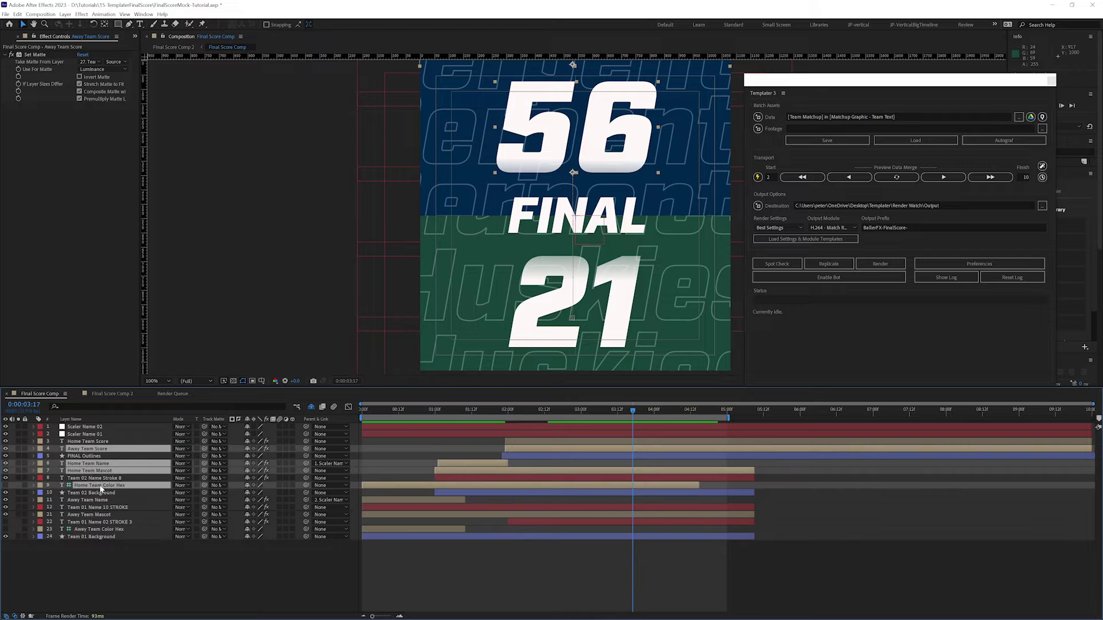
ctrl+click(96, 499)
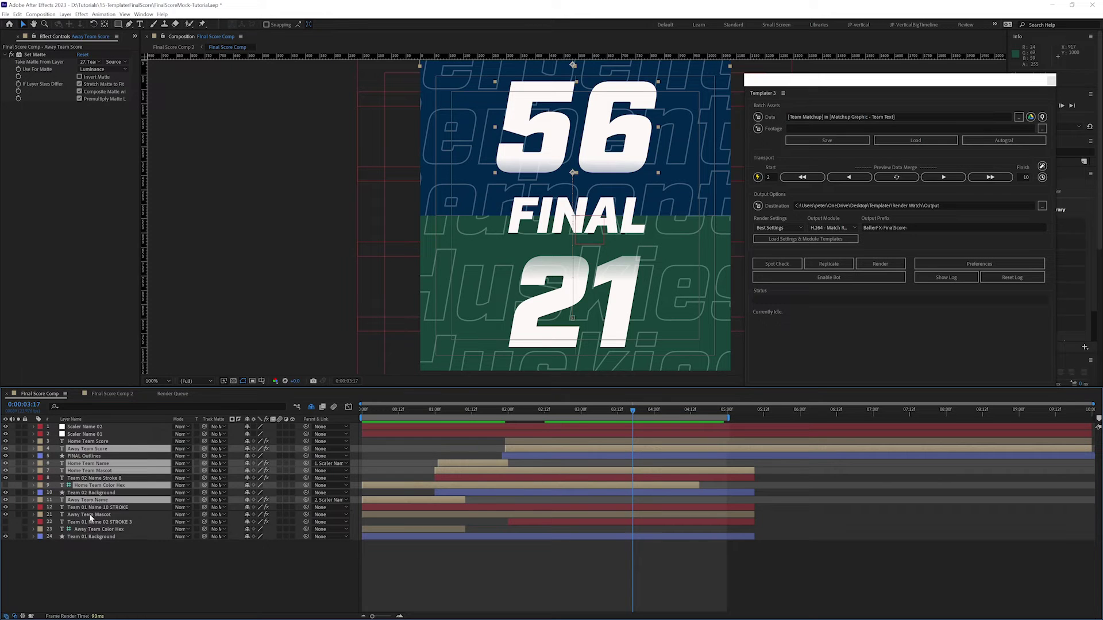
ctrl+click(92, 515)
ctrl+click(98, 530)
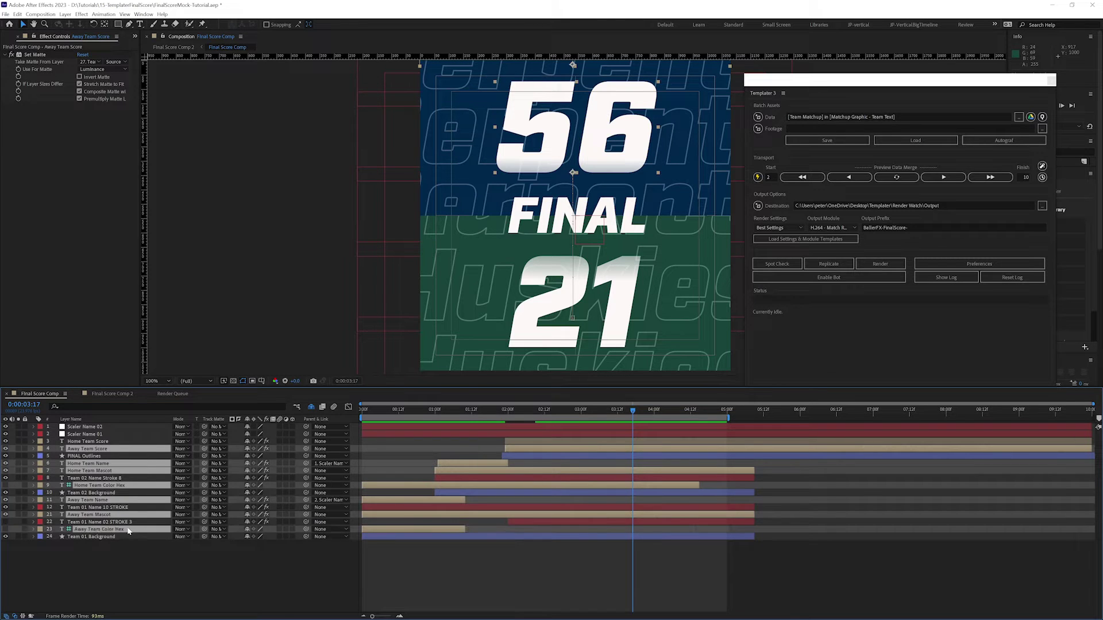
click(291, 580)
click(84, 442)
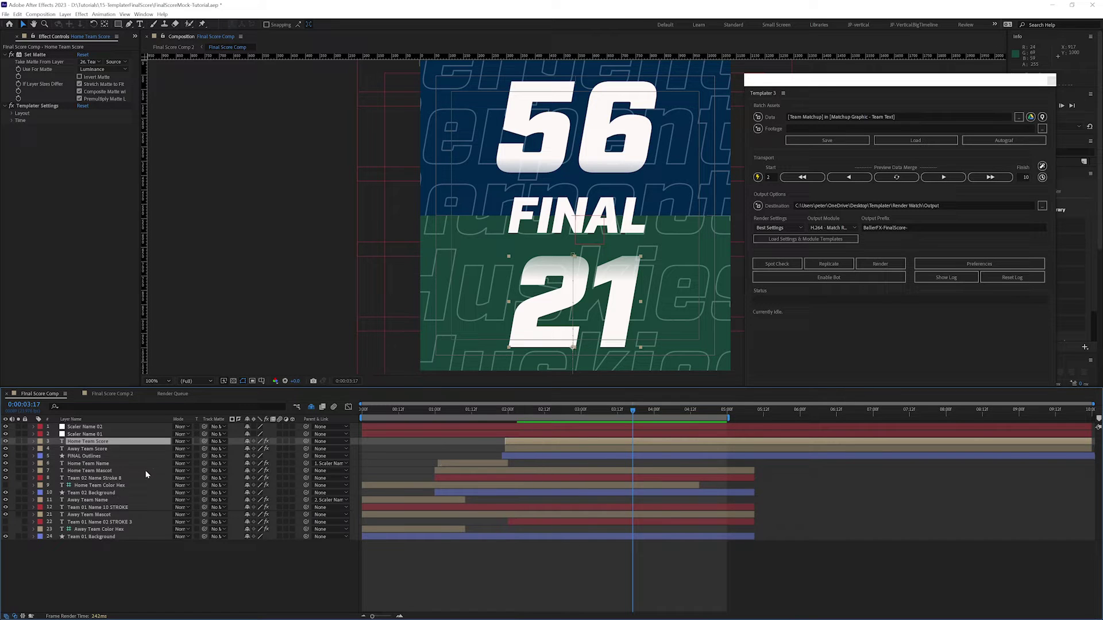
Step: Check the Home Team Score layer name without changing it, and bring the Templater panel forward
click(33, 107)
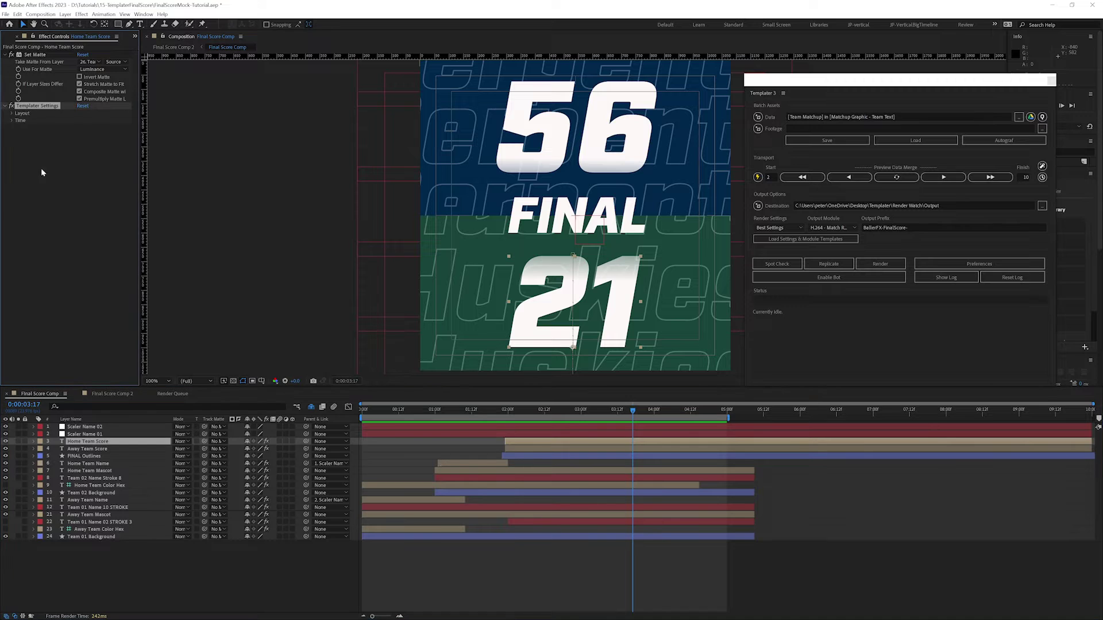
key(Return)
click(65, 443)
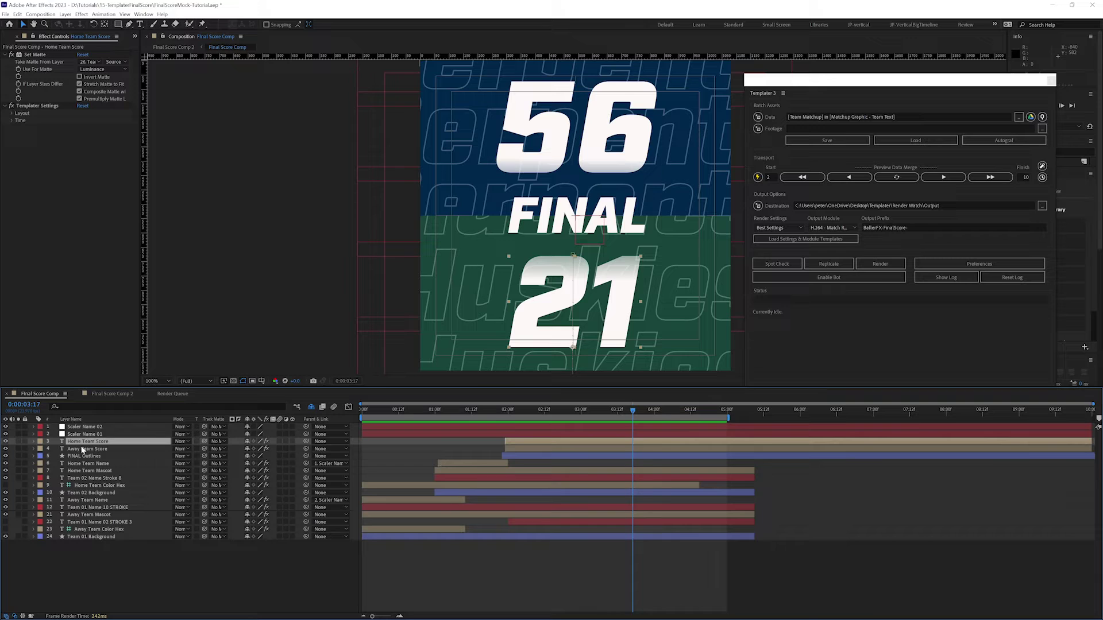
click(1031, 117)
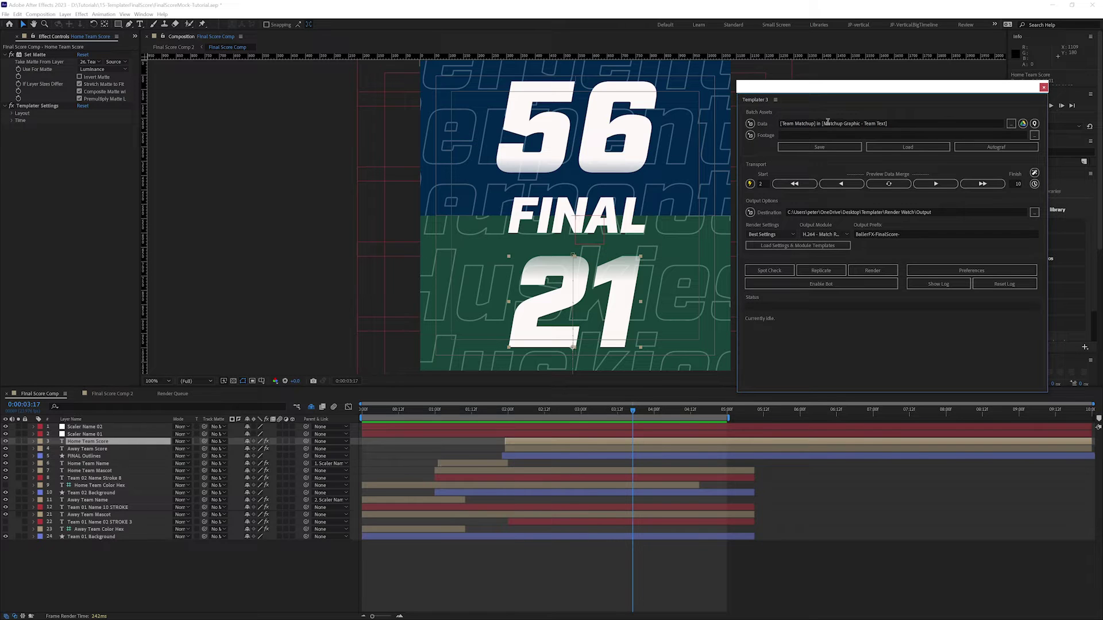
Step: Link the Team Matchup worksheet as Templater's Google data source and inspect the Data field
click(1023, 124)
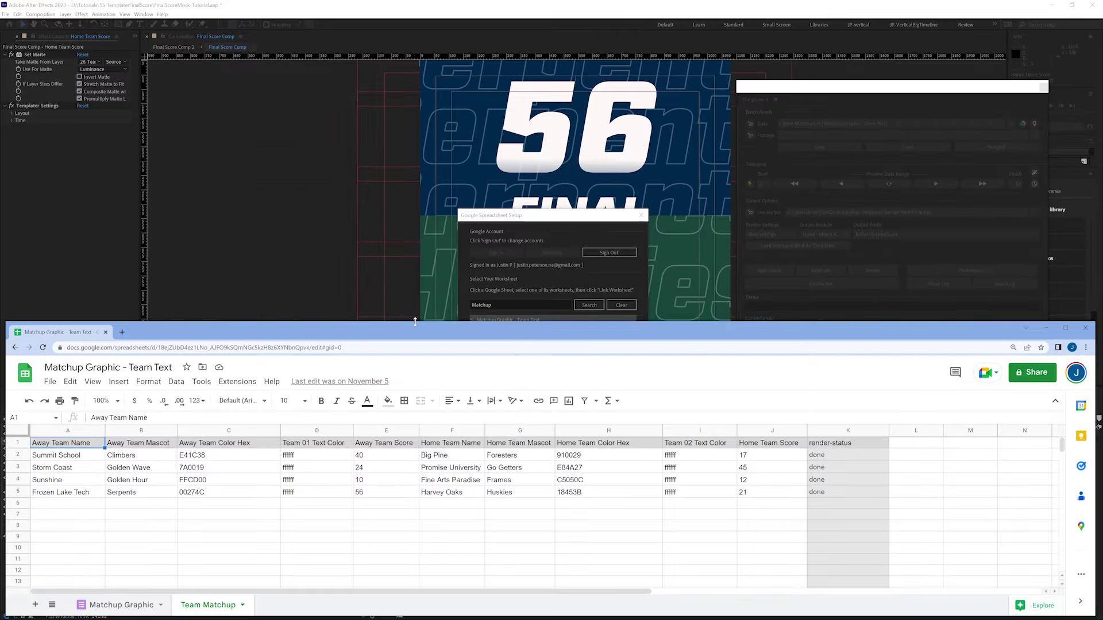
drag(448, 315, 479, 369)
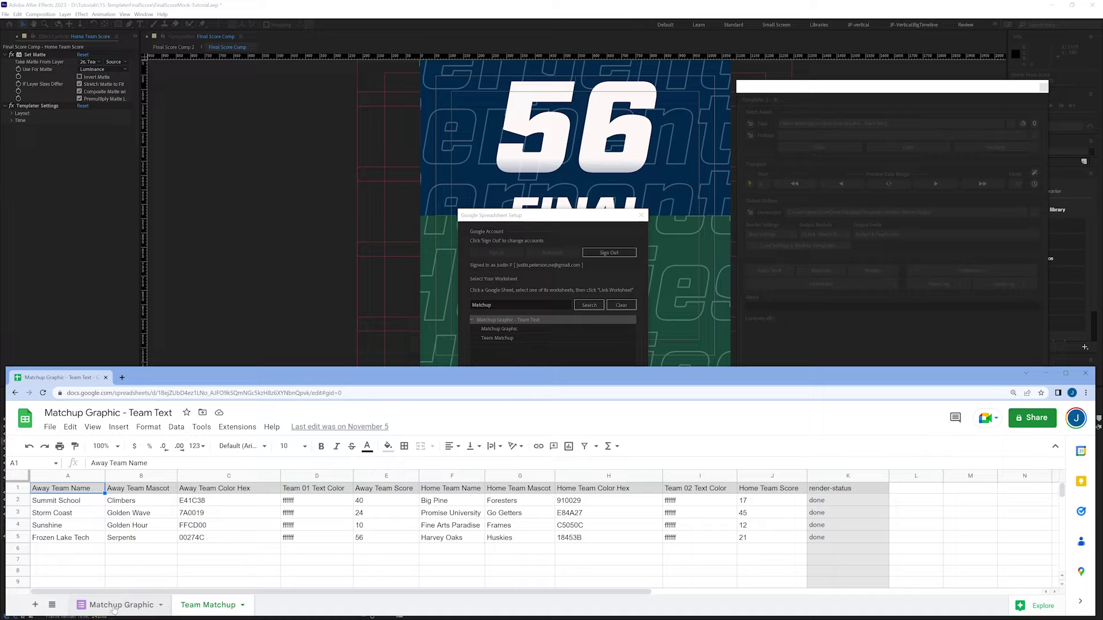
click(506, 339)
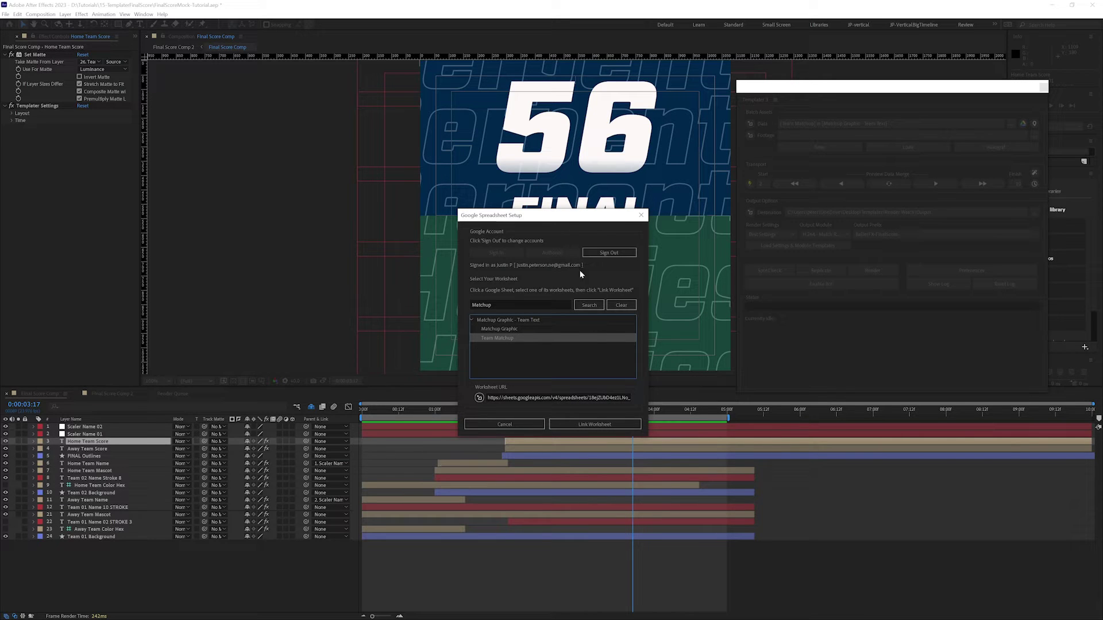
click(593, 428)
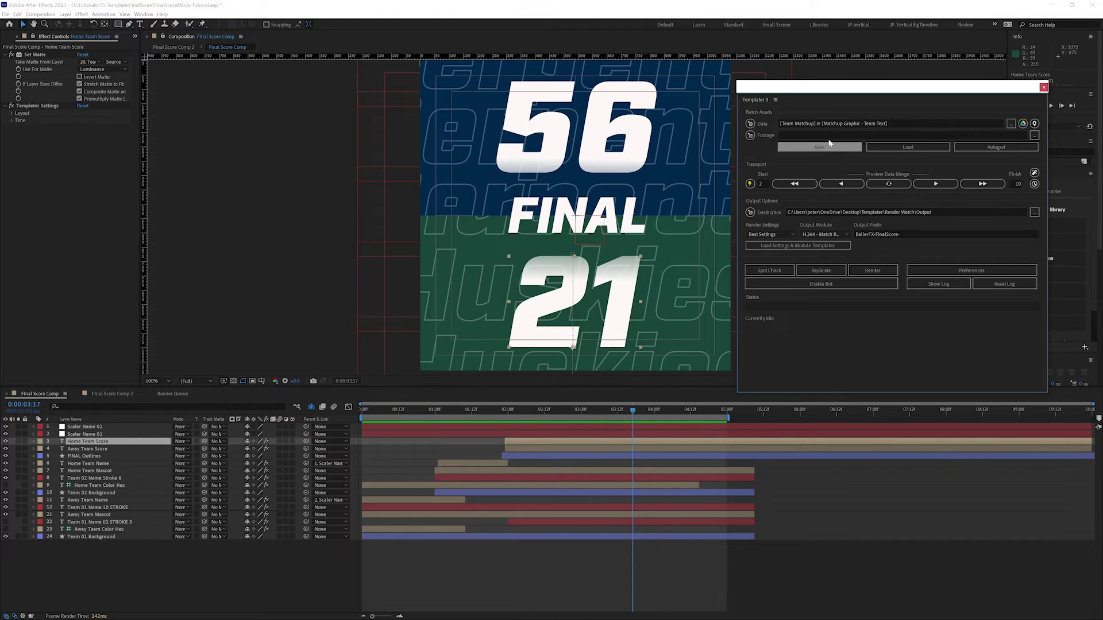
drag(781, 123, 832, 123)
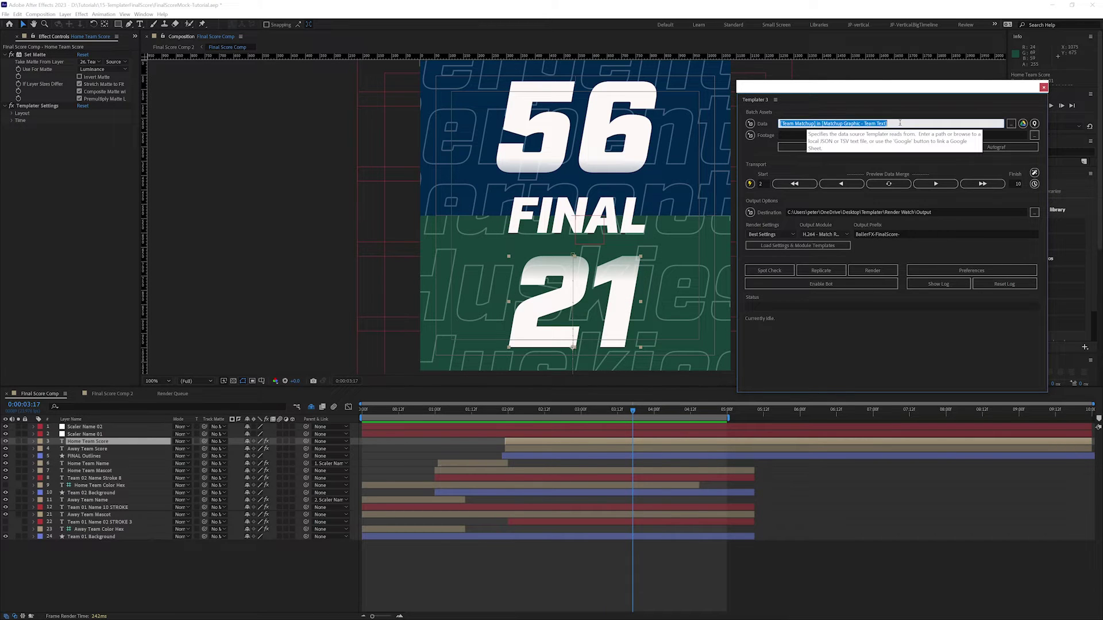
click(882, 123)
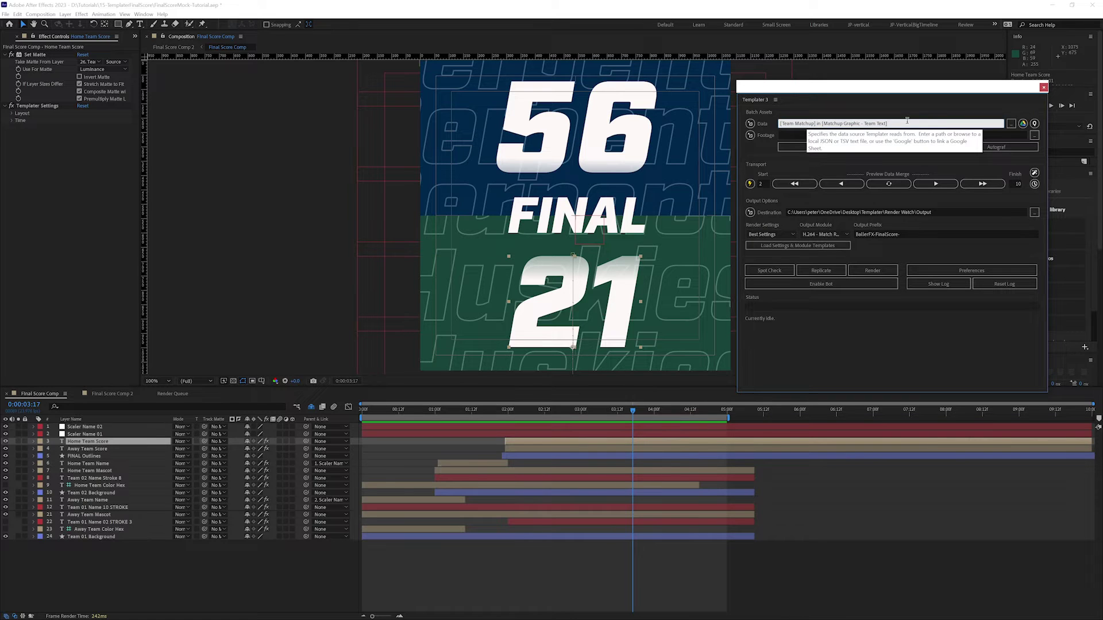
click(866, 105)
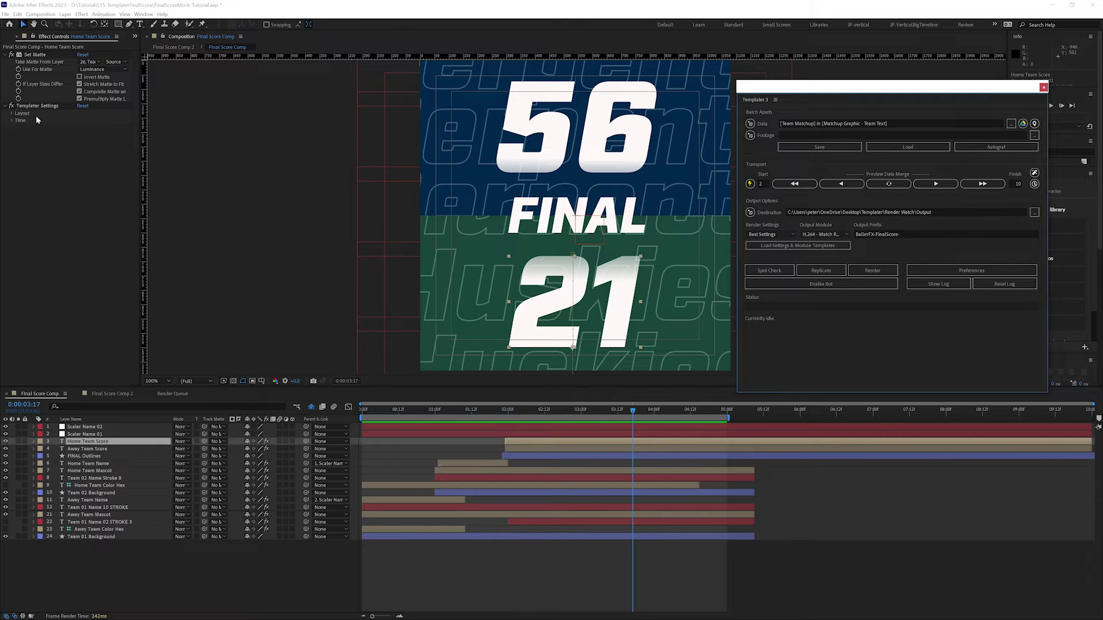
key(alt+Tab)
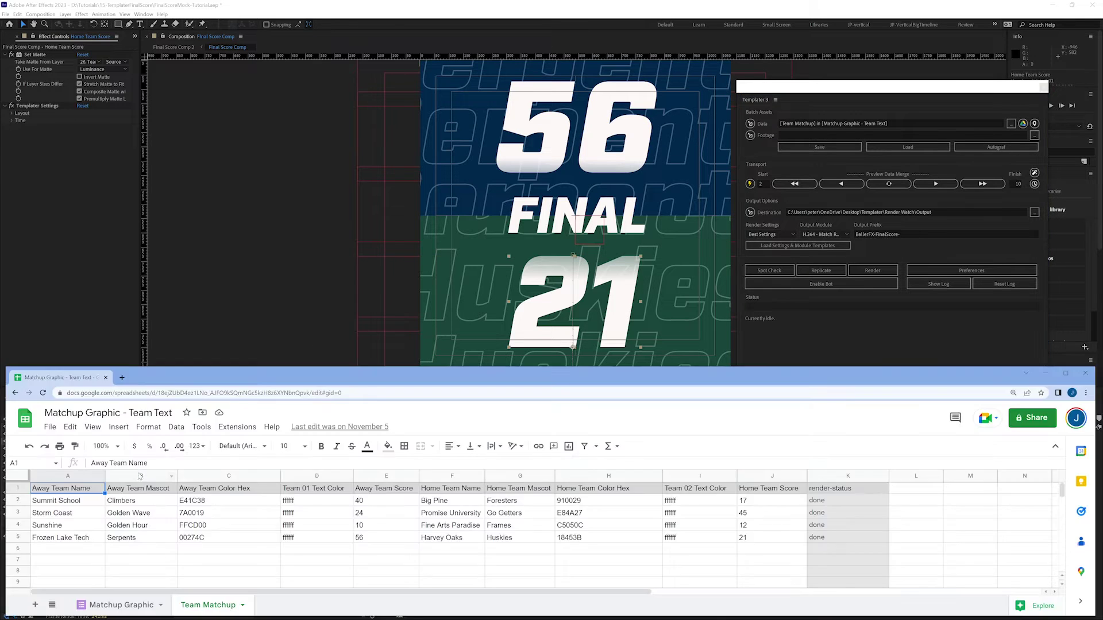
drag(167, 372, 173, 131)
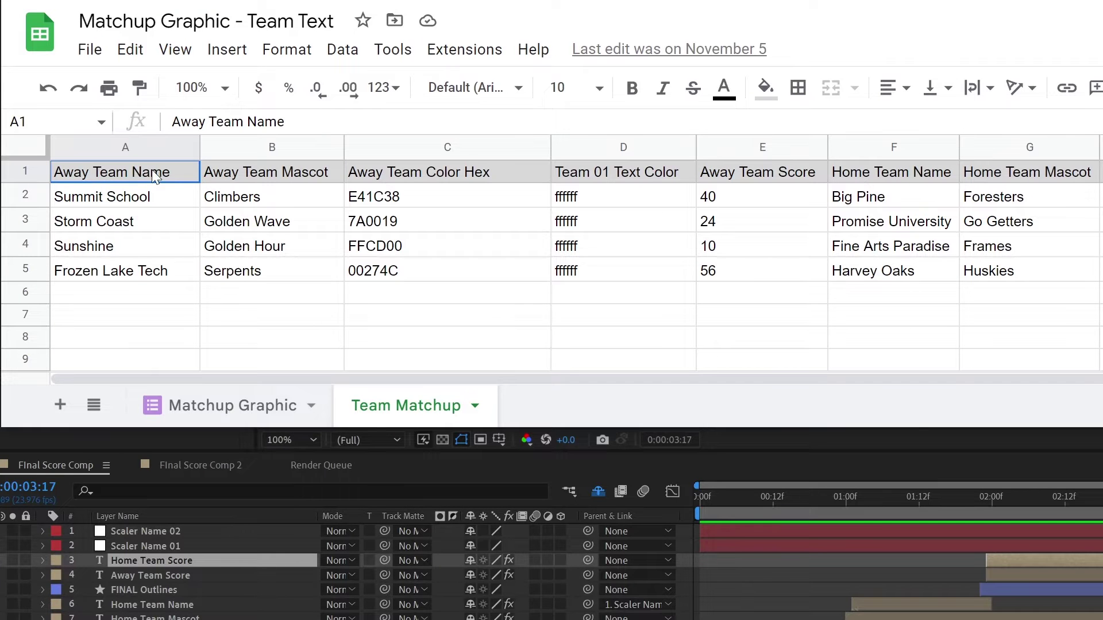
drag(90, 250, 528, 251)
drag(1033, 180, 1102, 180)
click(1102, 179)
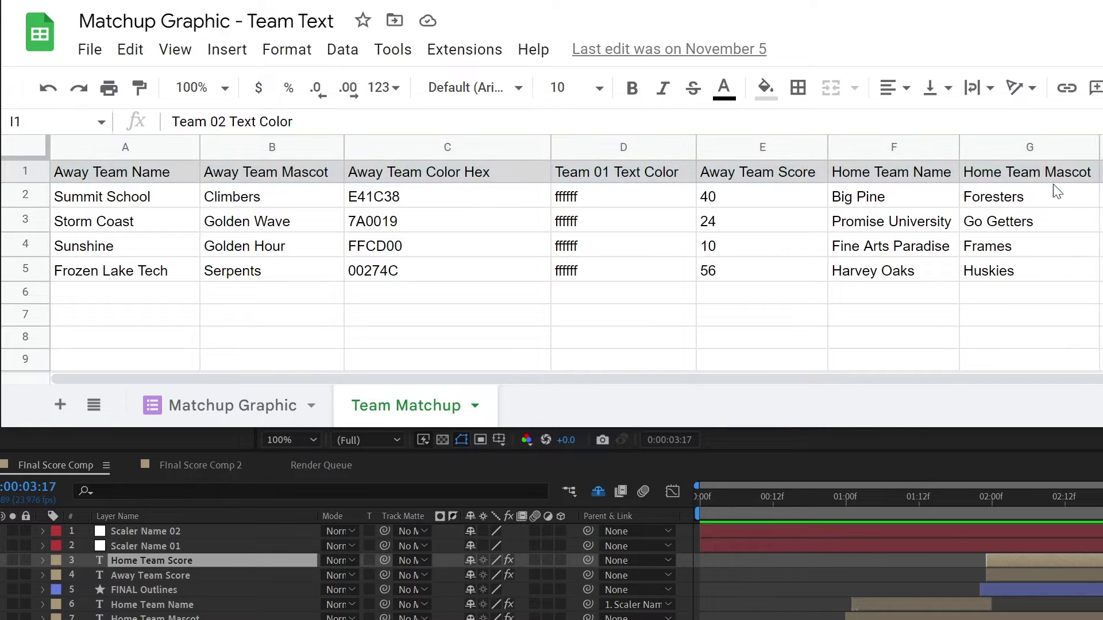
click(175, 180)
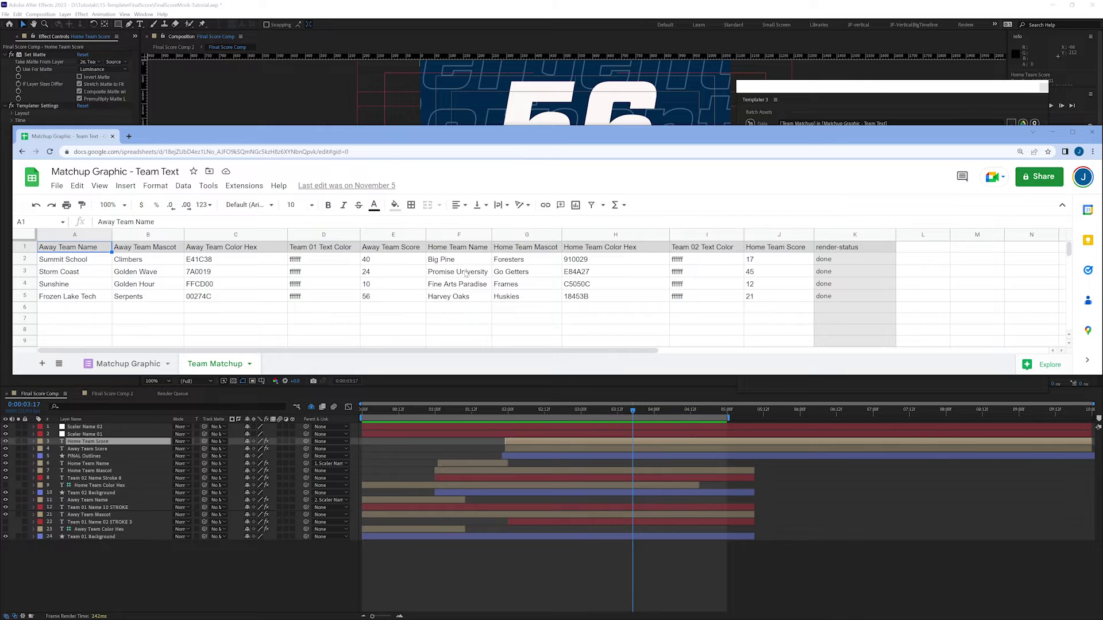
click(65, 259)
click(70, 272)
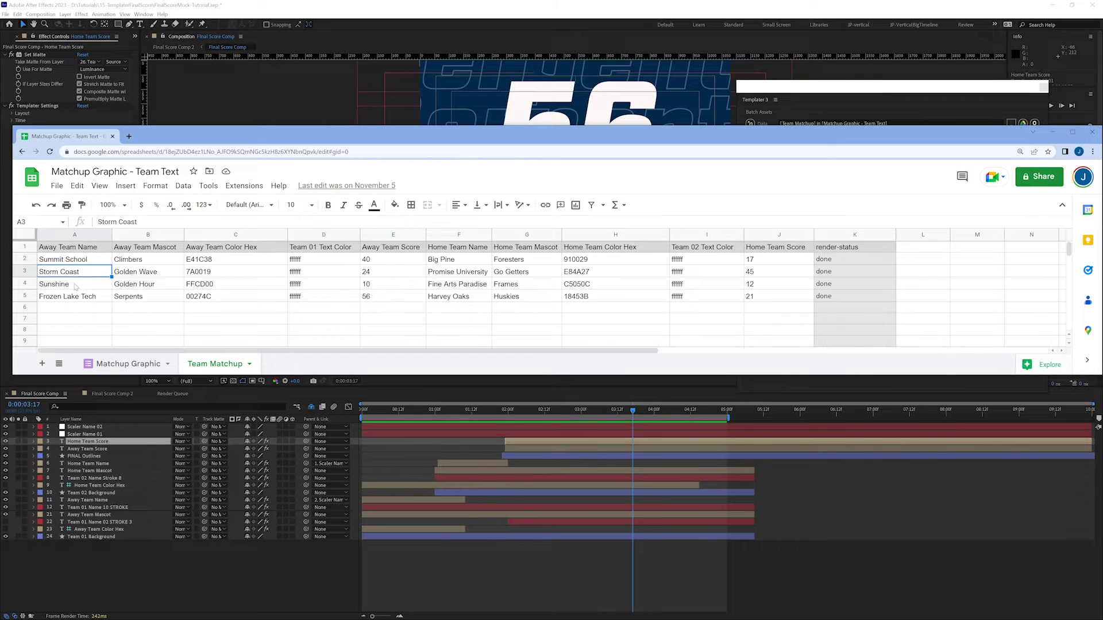
click(75, 284)
click(85, 299)
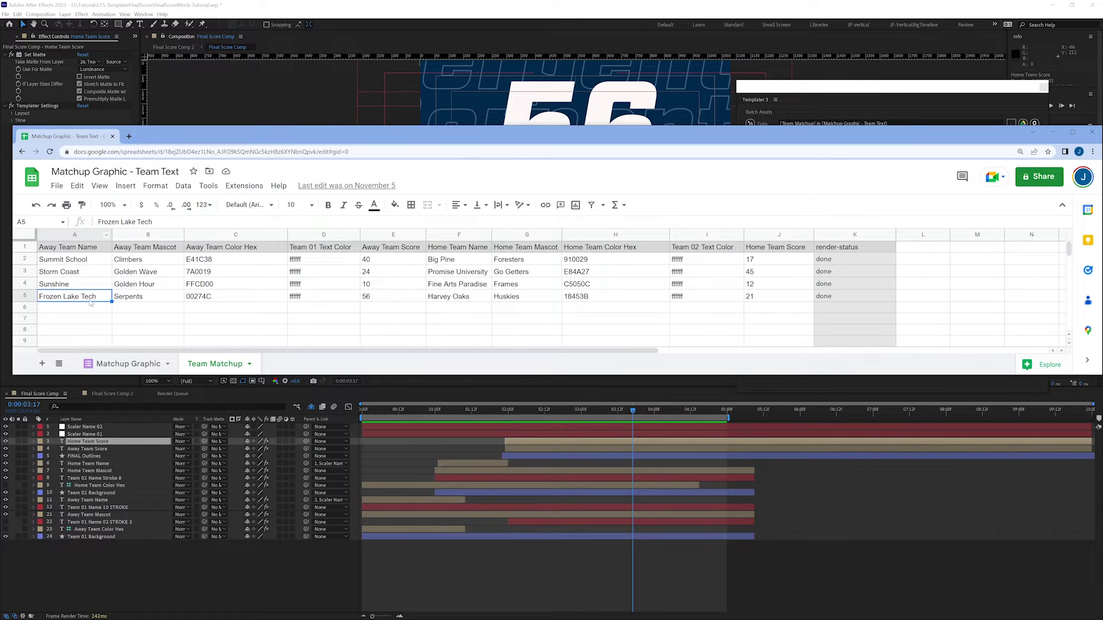
click(453, 263)
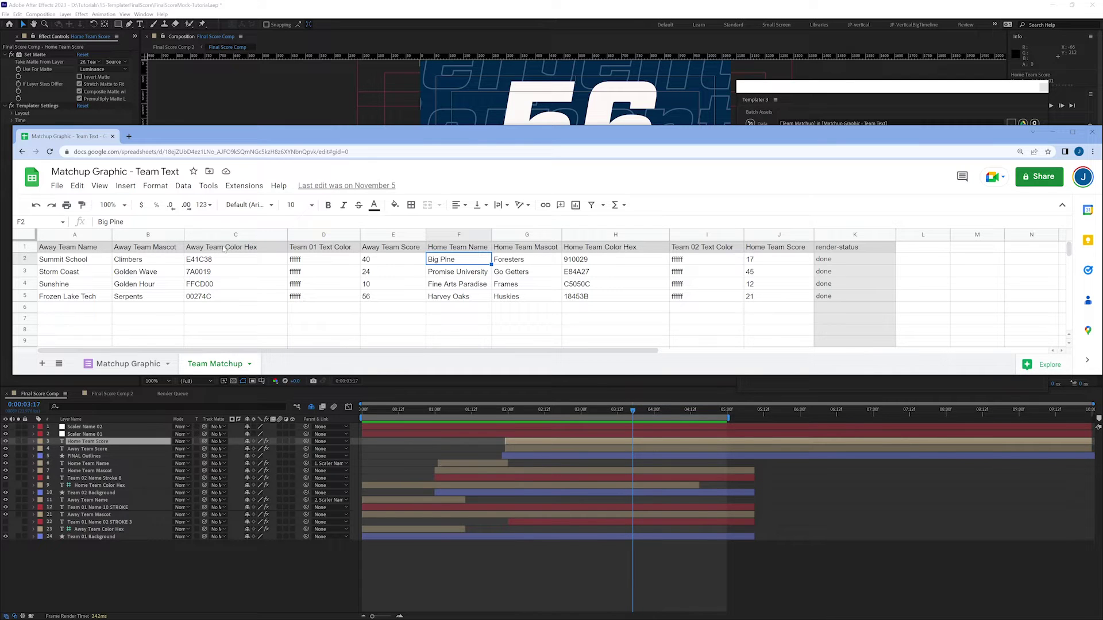
click(205, 264)
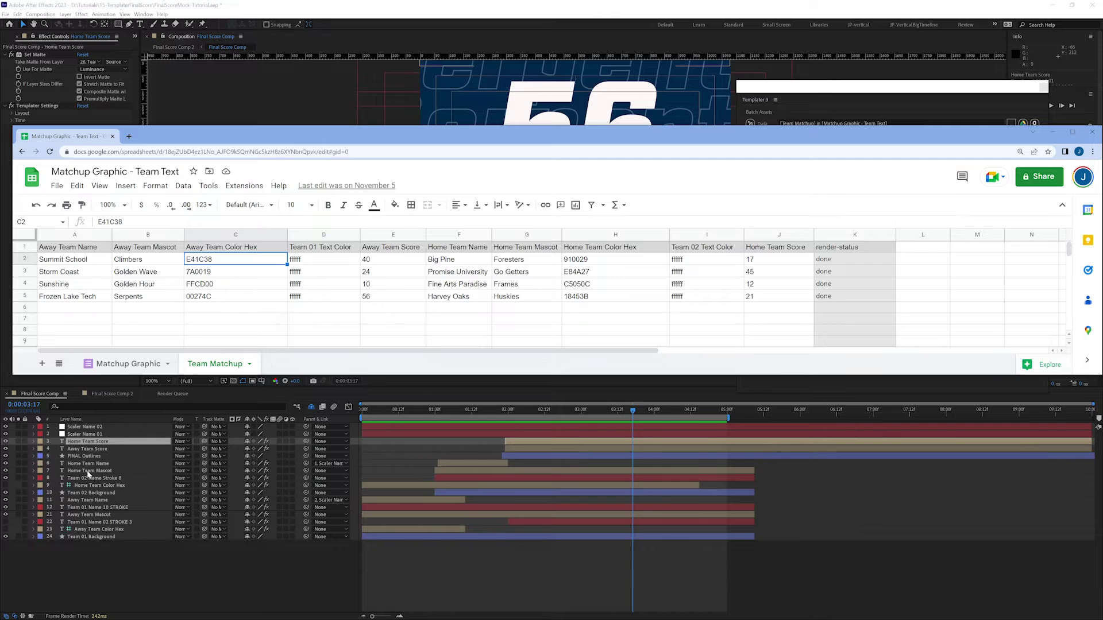
Step: Solo the Away Team Color Hex layer with its Text group expanded, showing 00274C
click(64, 529)
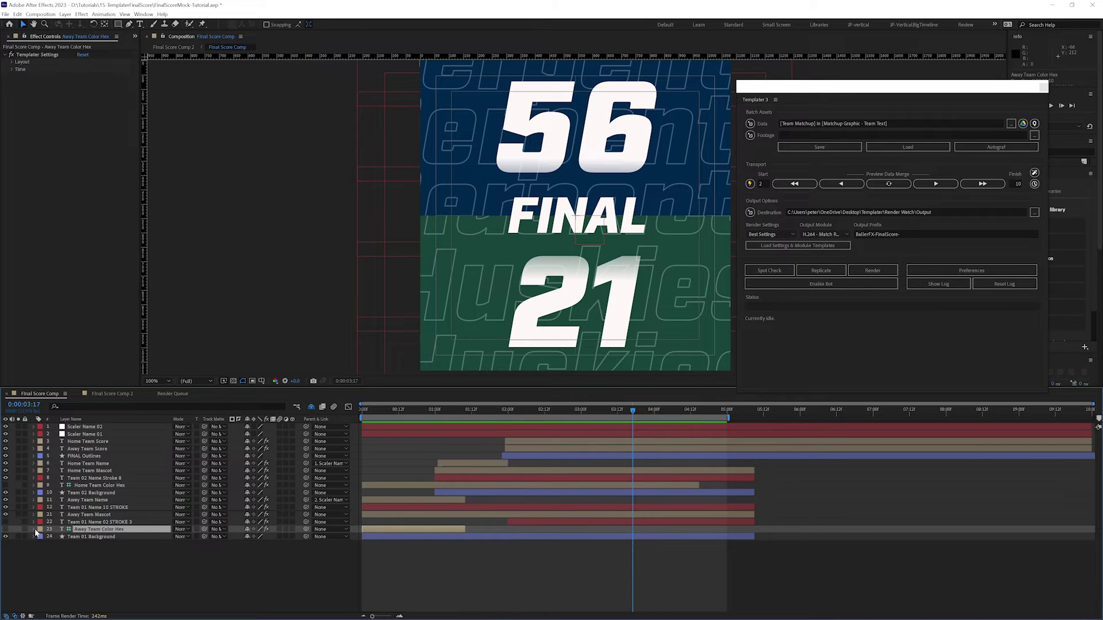
click(34, 529)
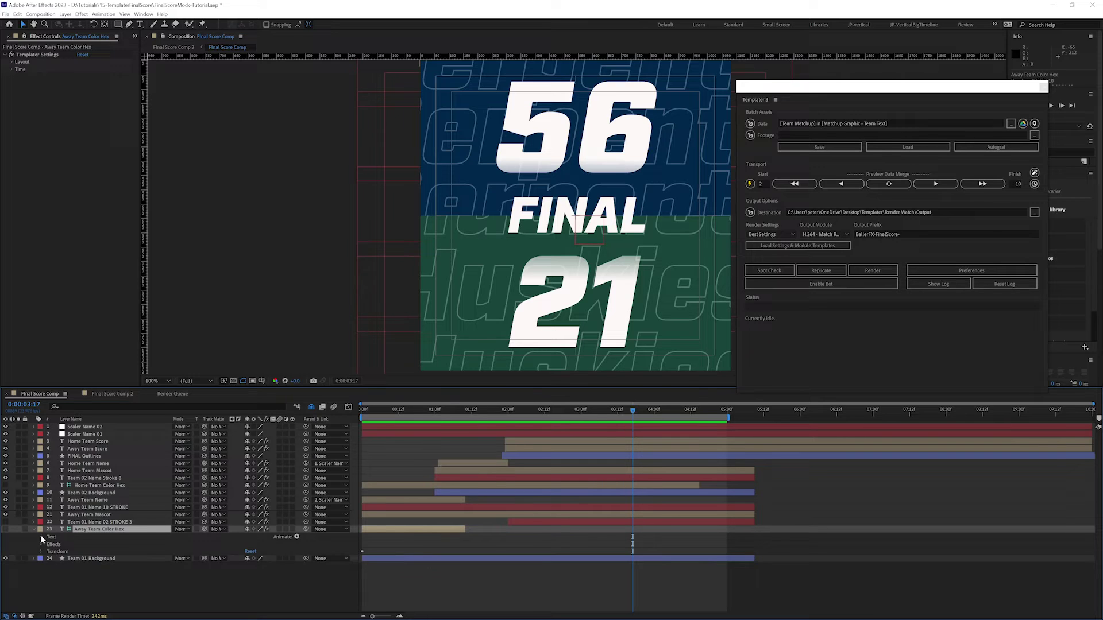
click(41, 537)
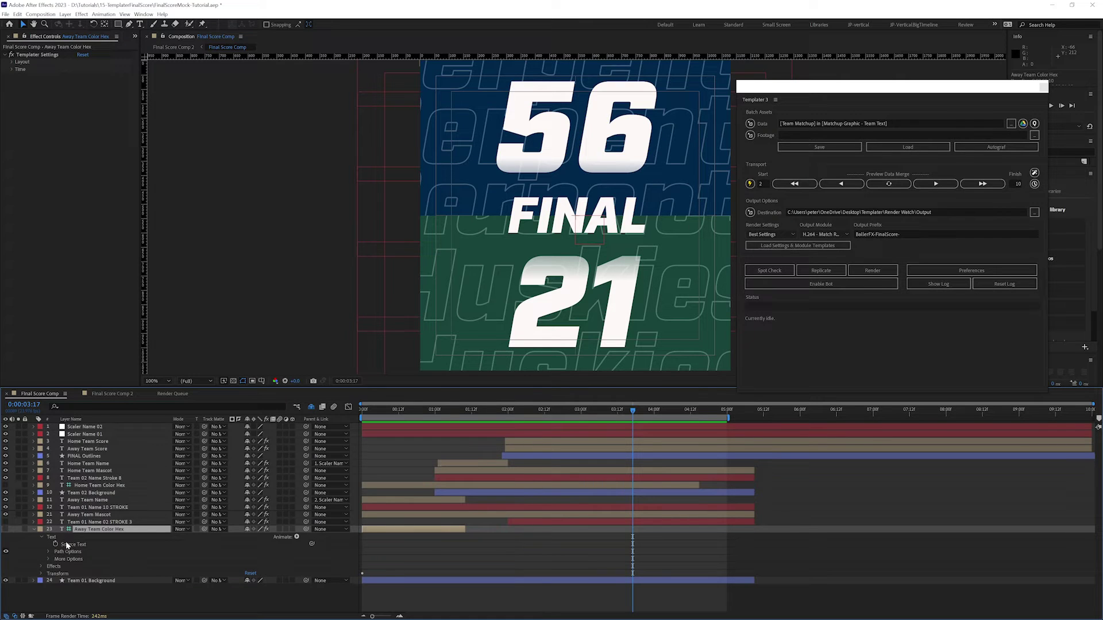
click(6, 529)
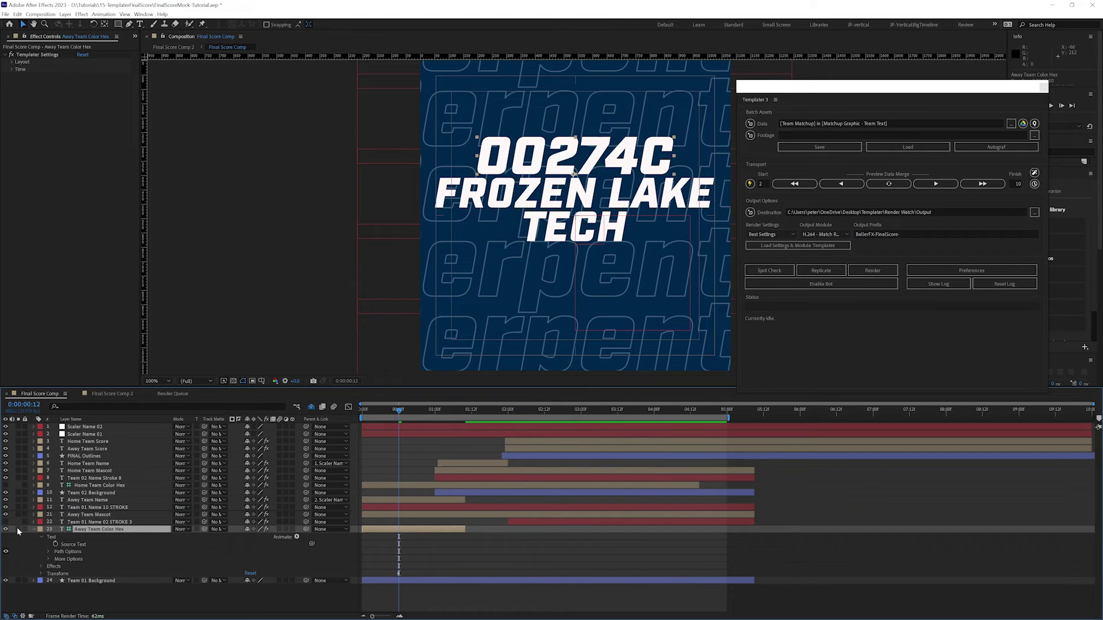
click(17, 529)
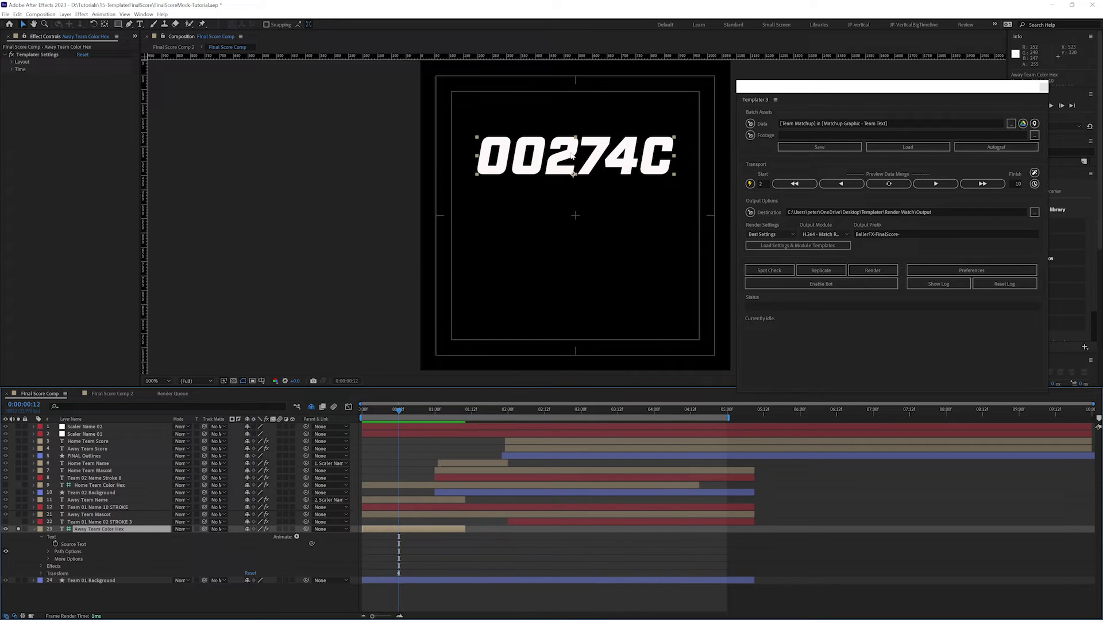
key(alt+Tab)
Step: Confirm Frozen Lake Tech's away colour 00274C in cell C5, then minimize the sheet window
click(184, 301)
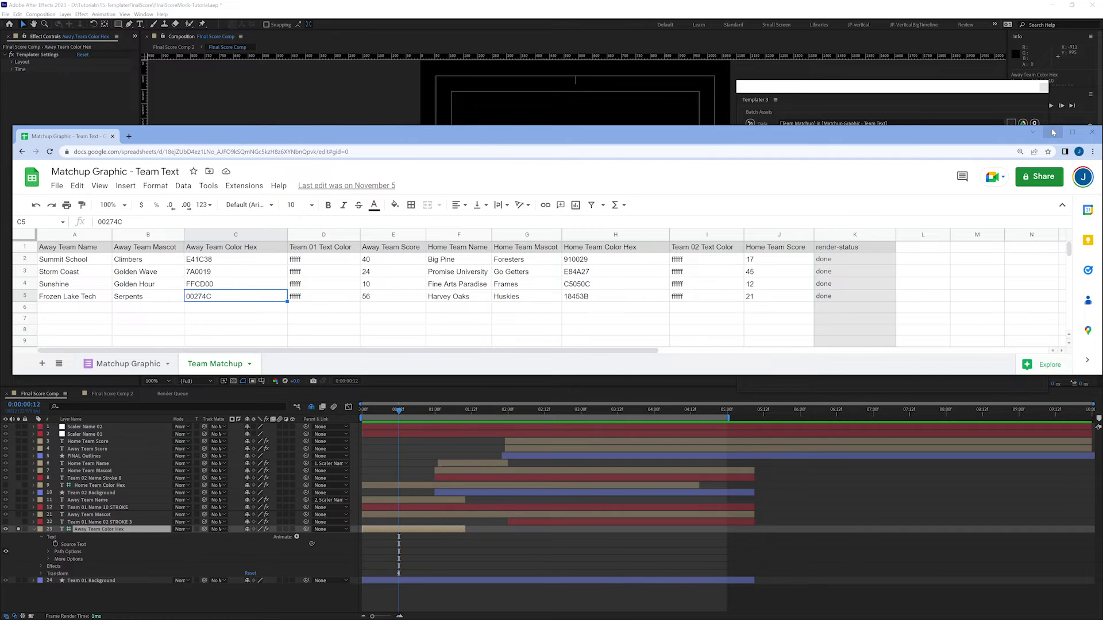
click(1053, 133)
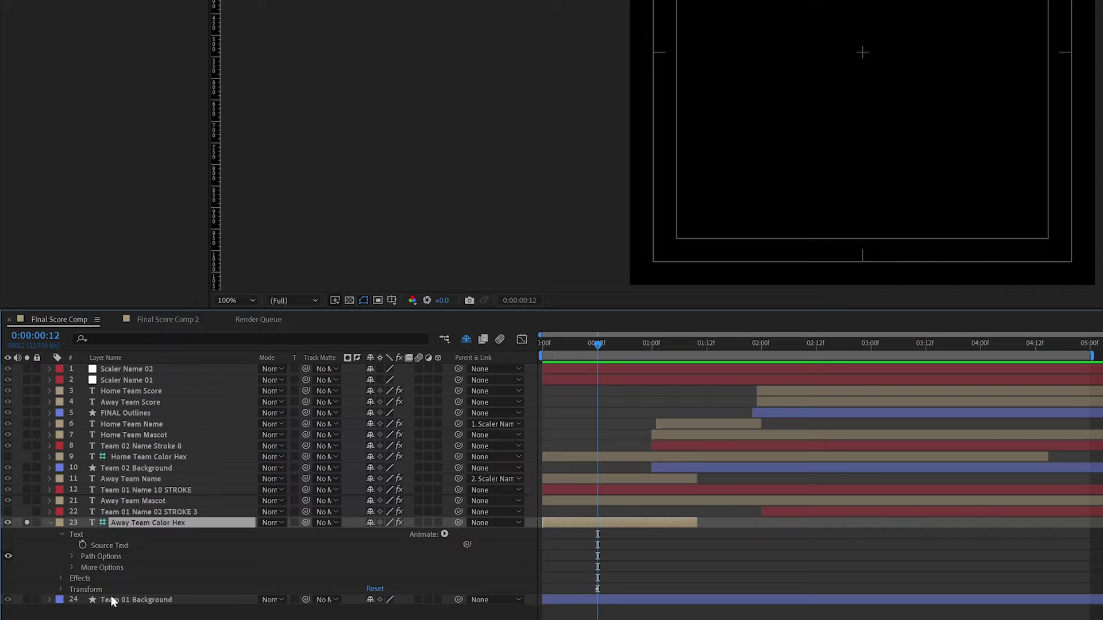
Step: Solo Team 01 Background, reveal its expression, and select the Away Team Color Hex reference in hexToRgb
click(50, 523)
click(27, 533)
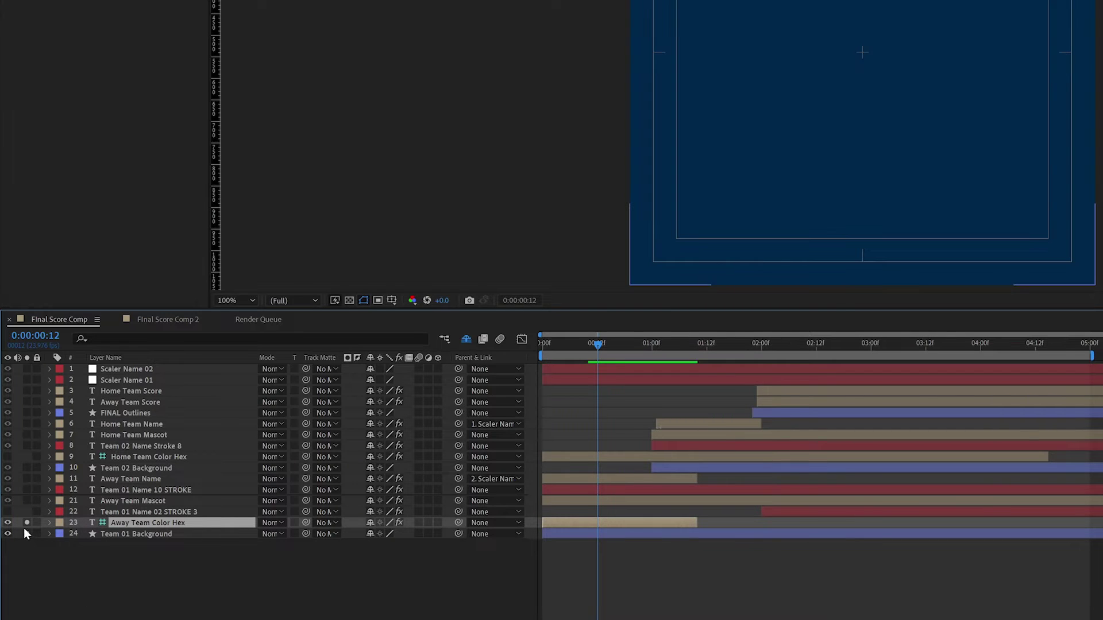
click(143, 532)
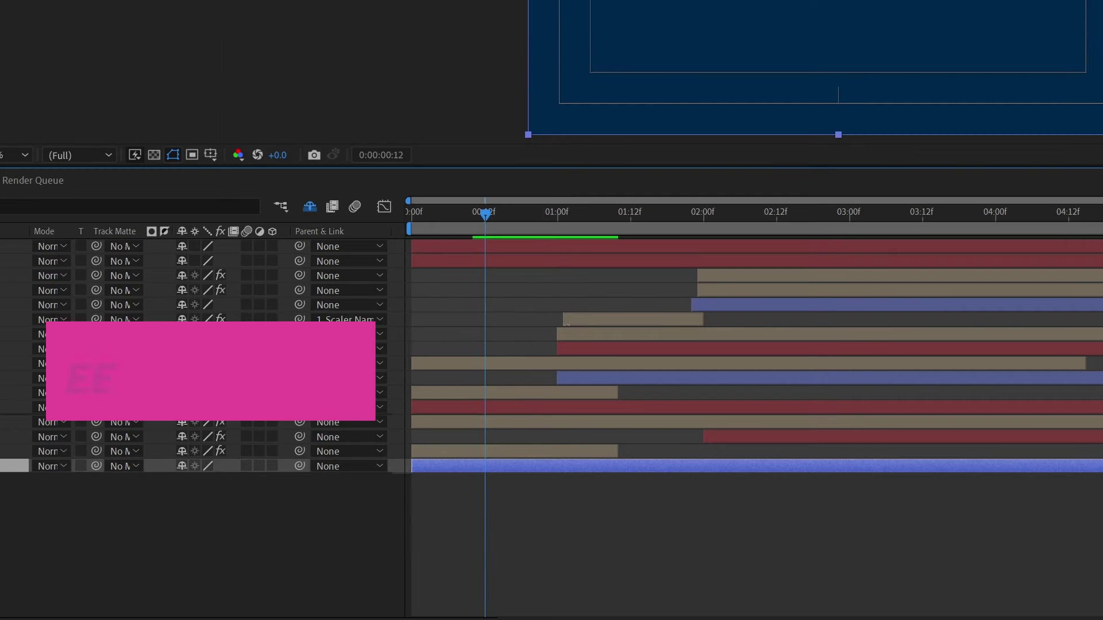
key(e)
key(e)
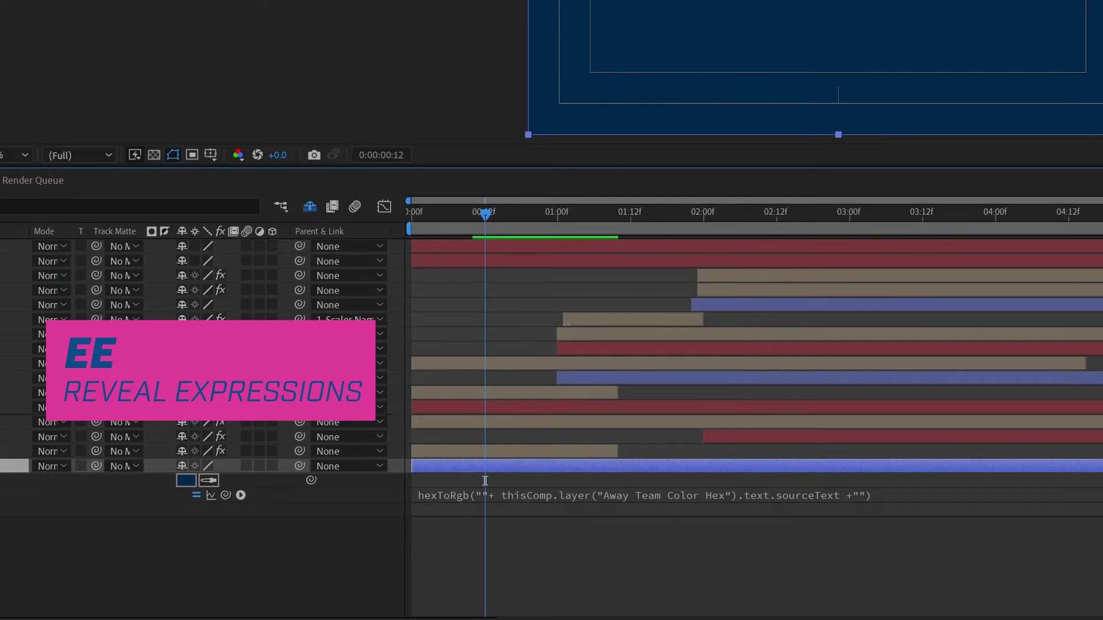
click(428, 500)
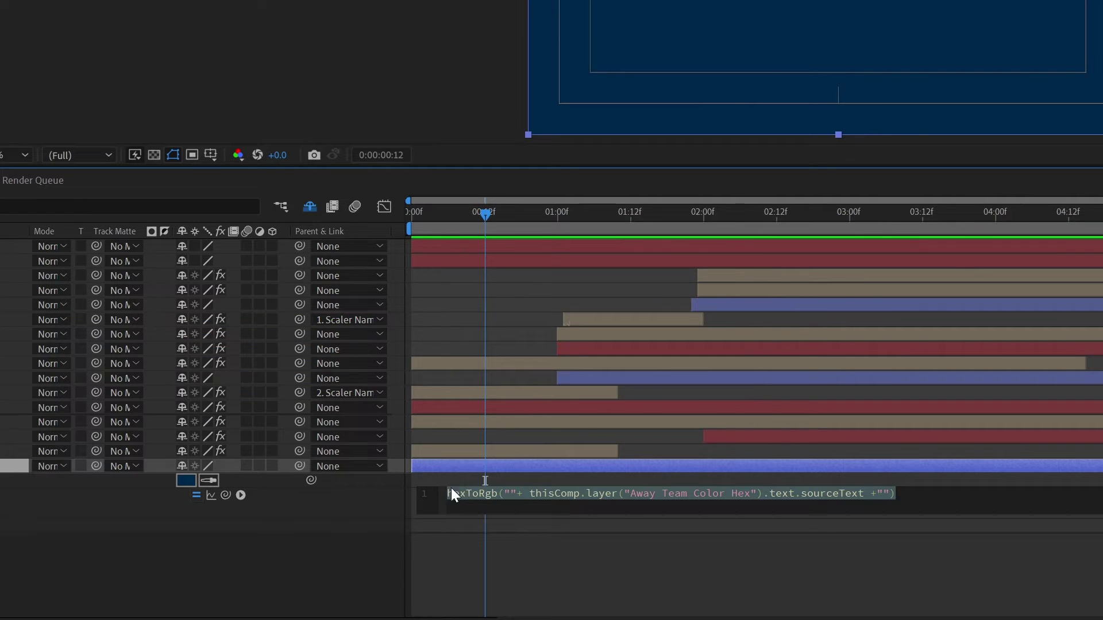
click(509, 495)
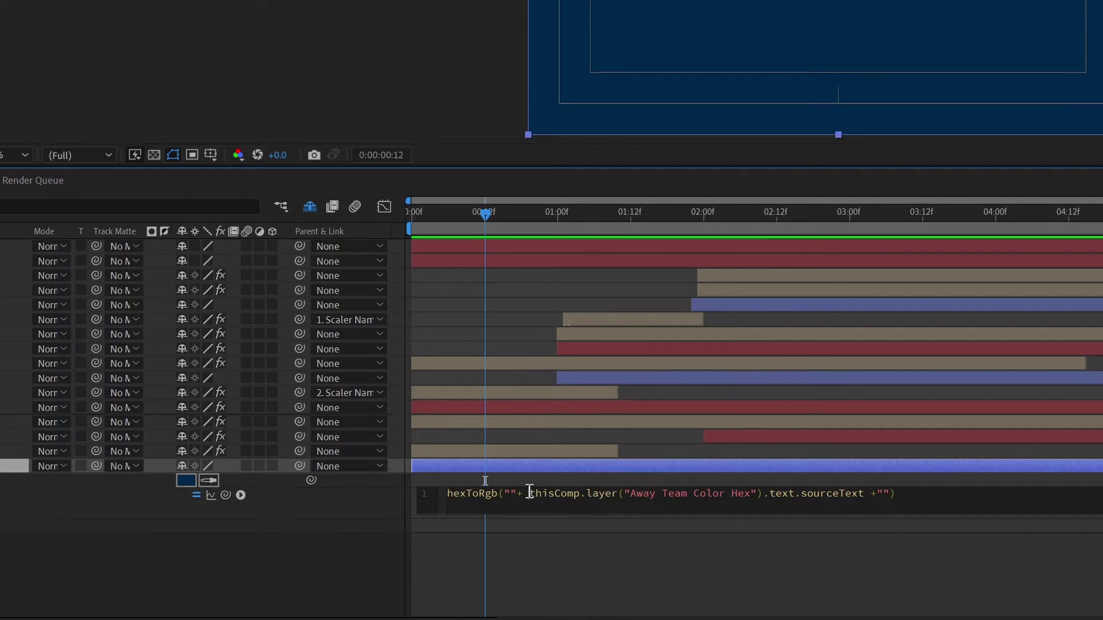
drag(529, 493, 865, 496)
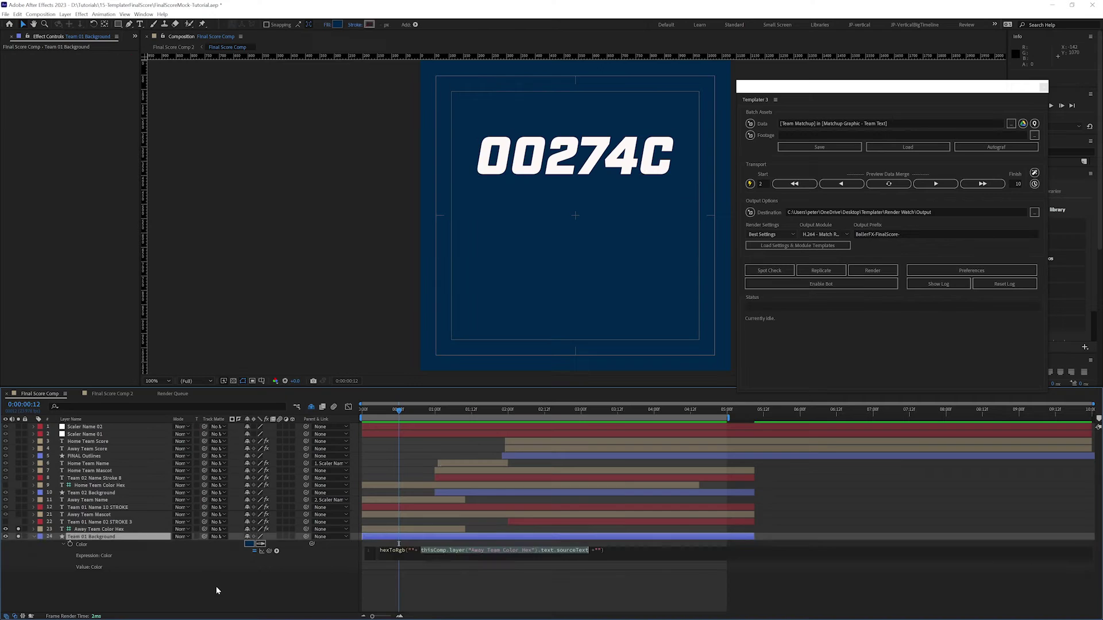
Step: Leave the expression, collapse Team 01 Background and unsolo to show the full graphic
click(132, 563)
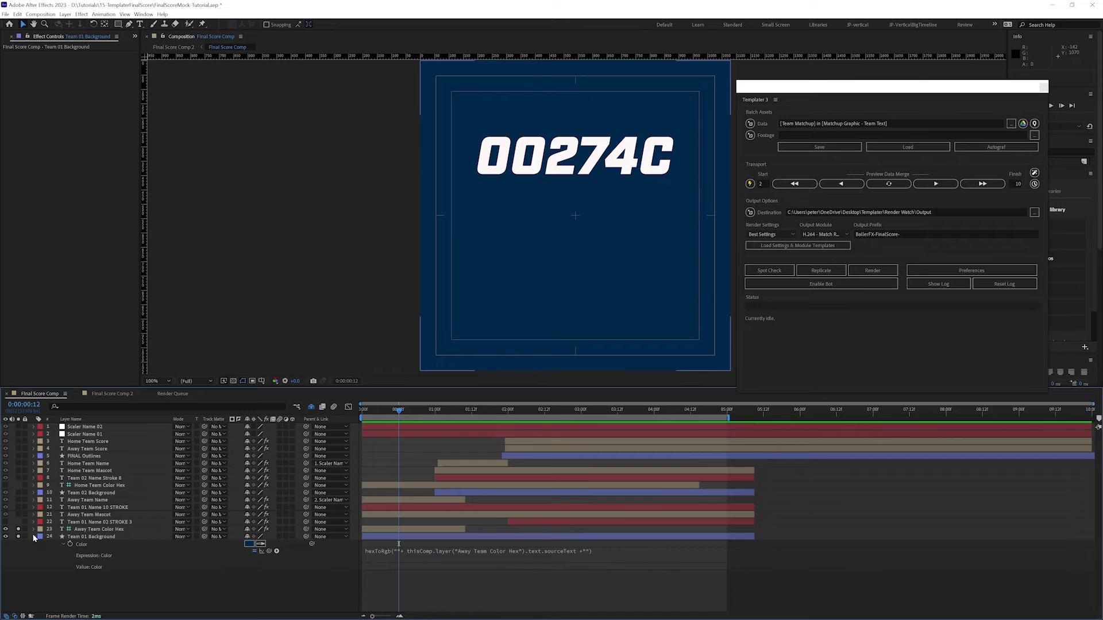
click(34, 537)
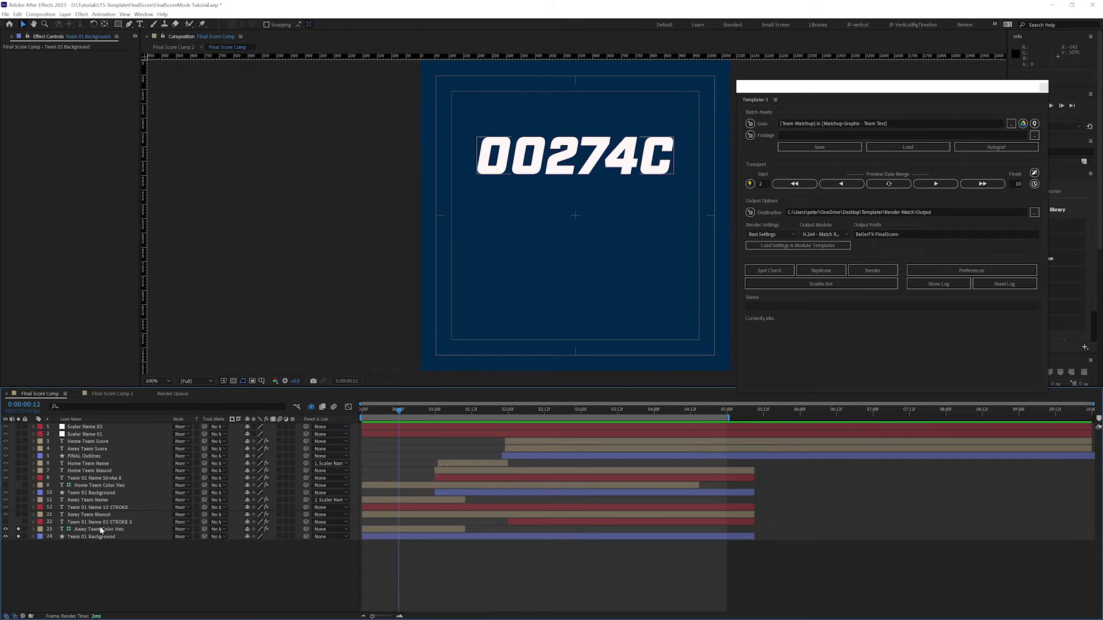
click(19, 529)
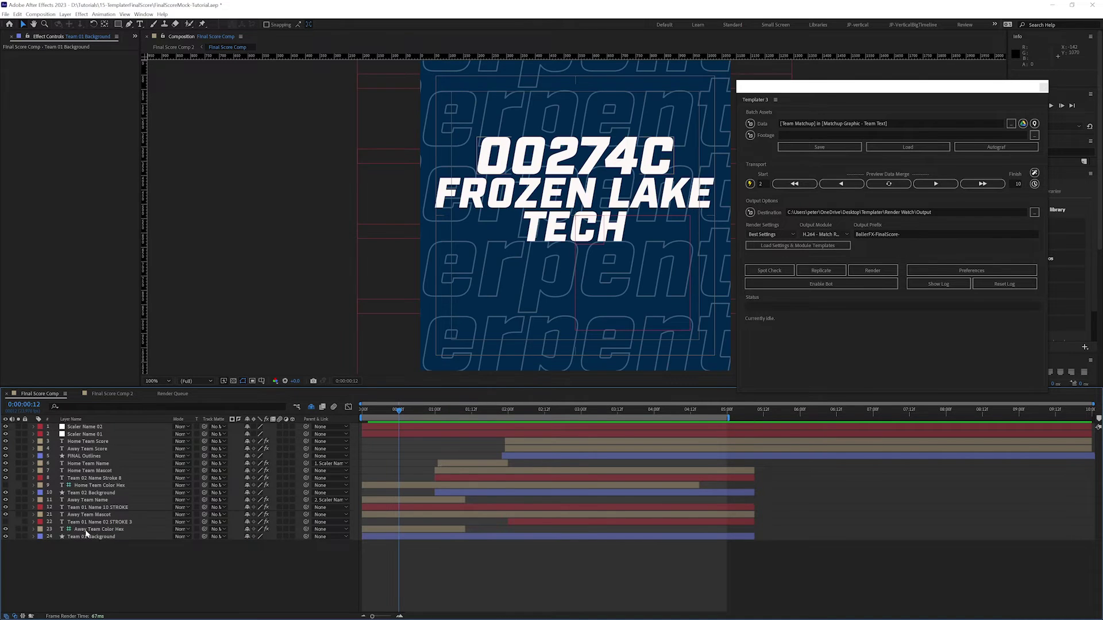
Step: Confirm Away Team Color Hex is a guide layer, then compare Final Score Comp 2 with Final Score Comp
click(63, 529)
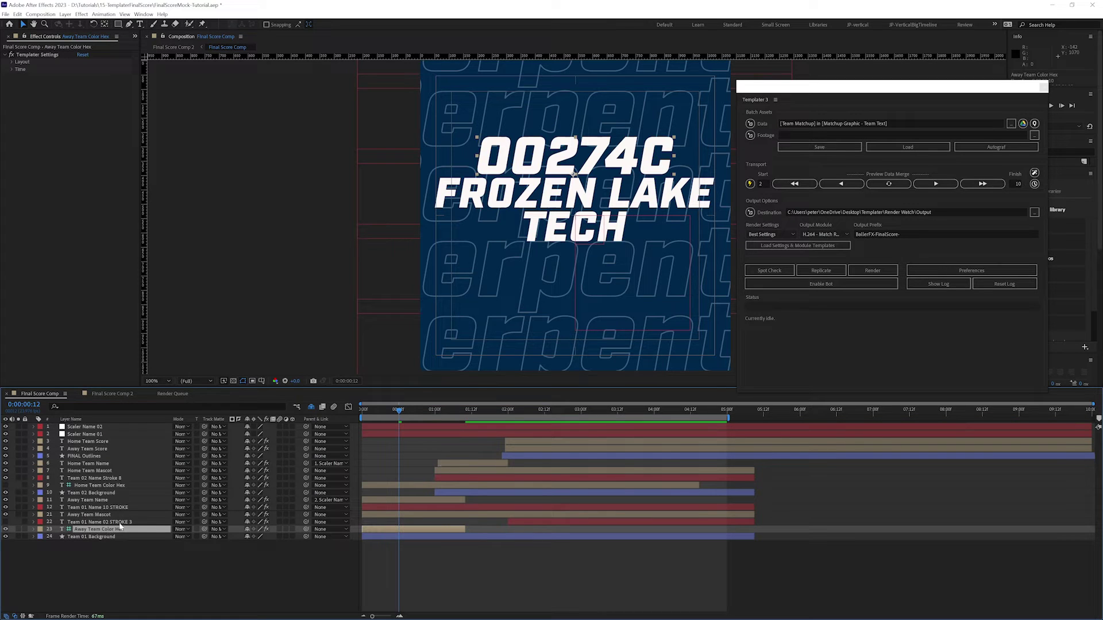
right_click(100, 529)
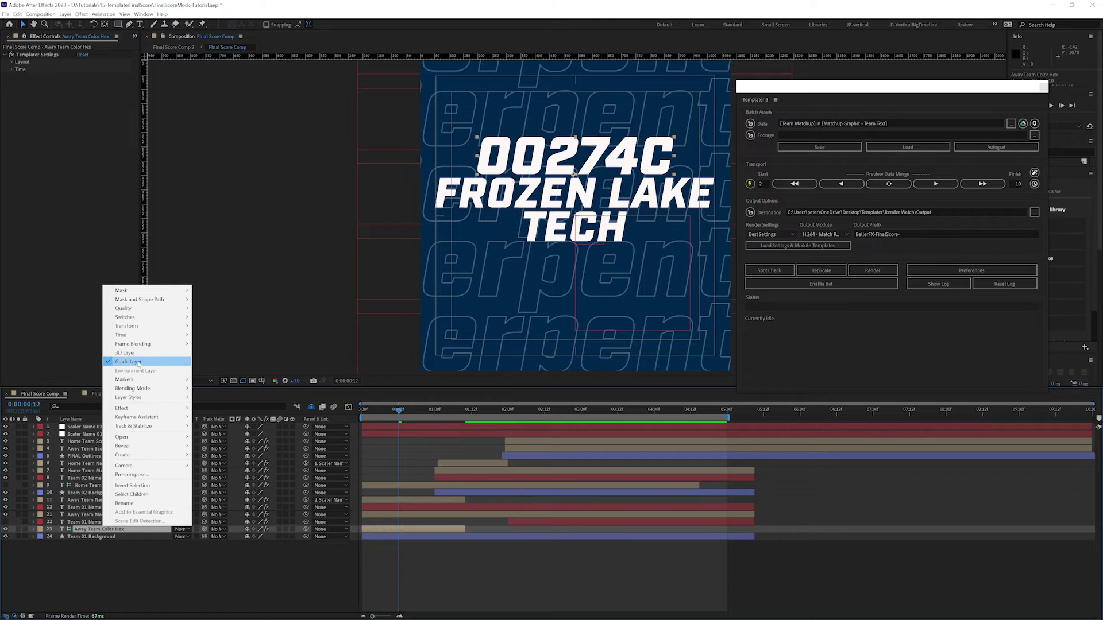
click(104, 608)
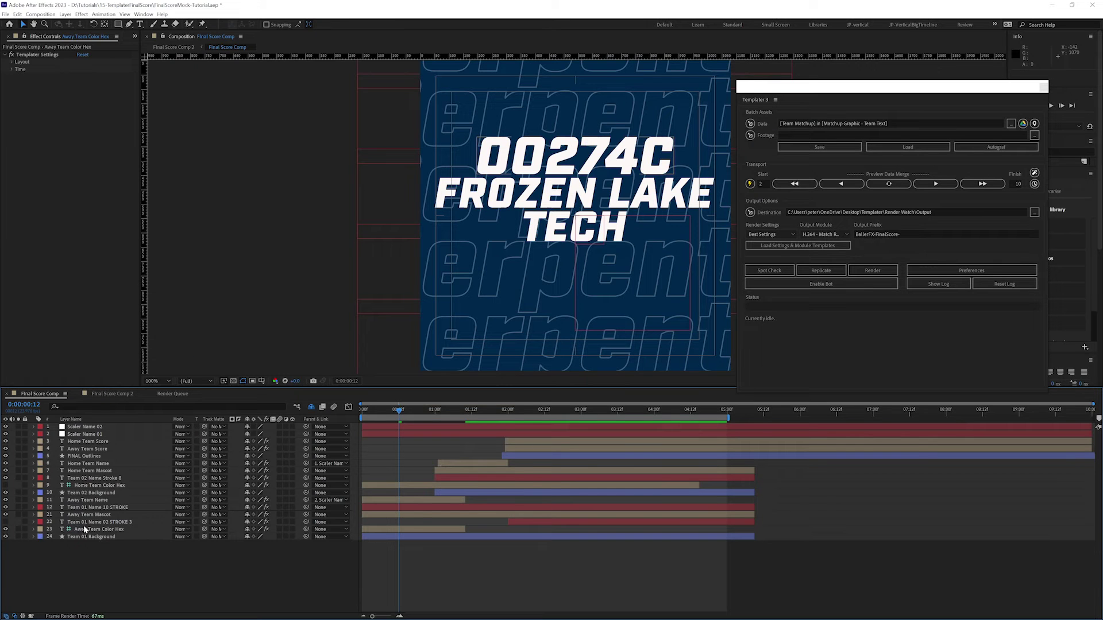
click(112, 393)
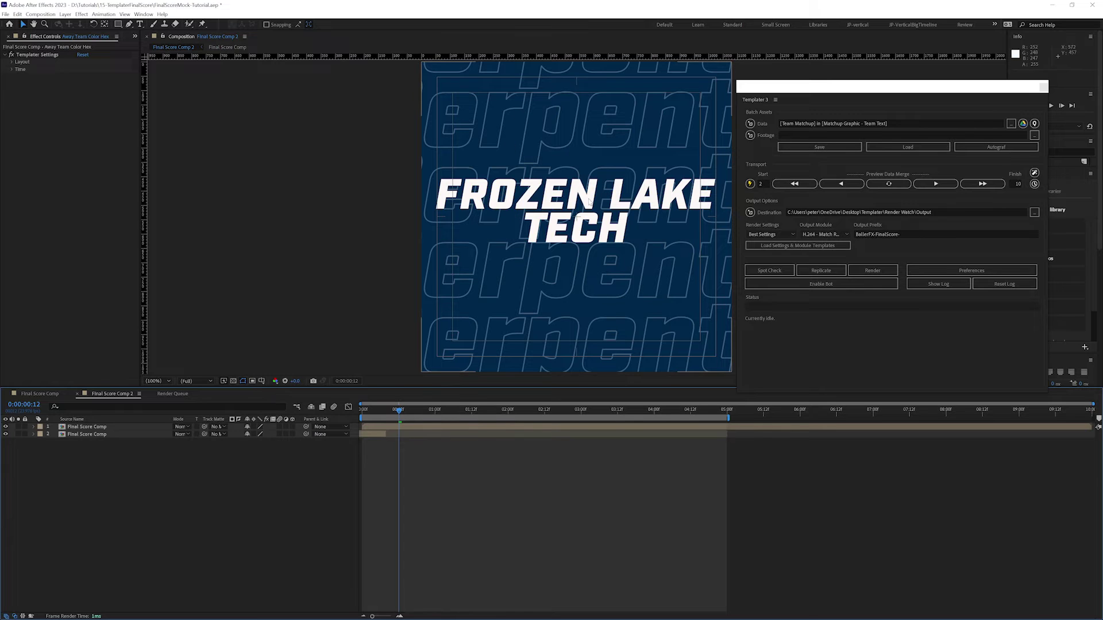
click(39, 394)
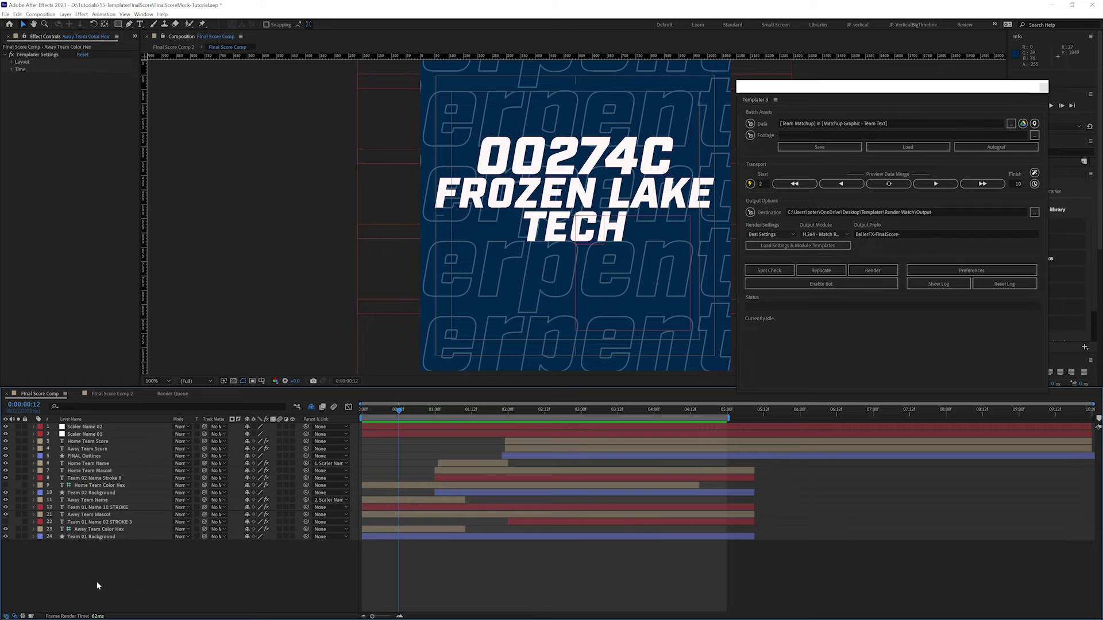
Step: Copy the Away Team Name layer from the Final Score Comp
click(91, 537)
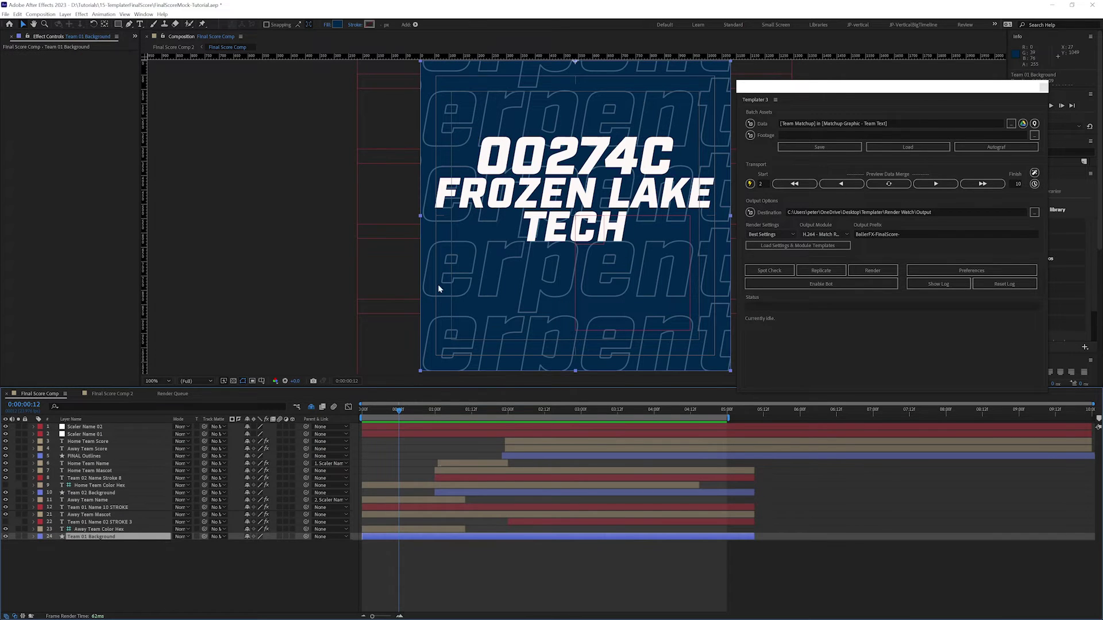
click(89, 500)
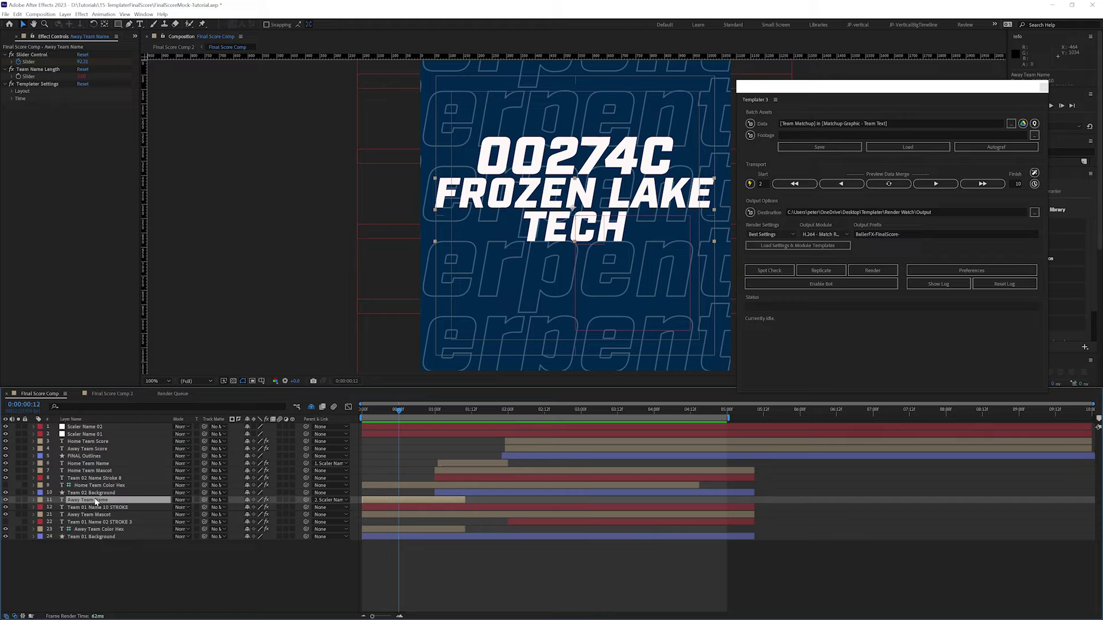
key(ctrl+c)
Step: Create a new composition with its height set to 1080
click(10, 37)
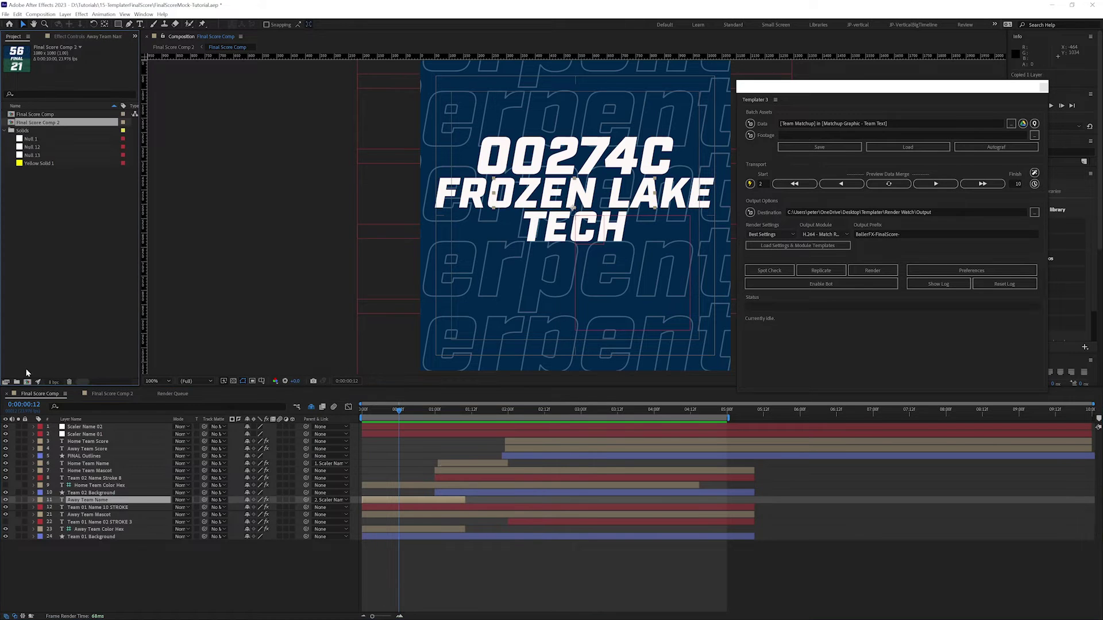
click(27, 382)
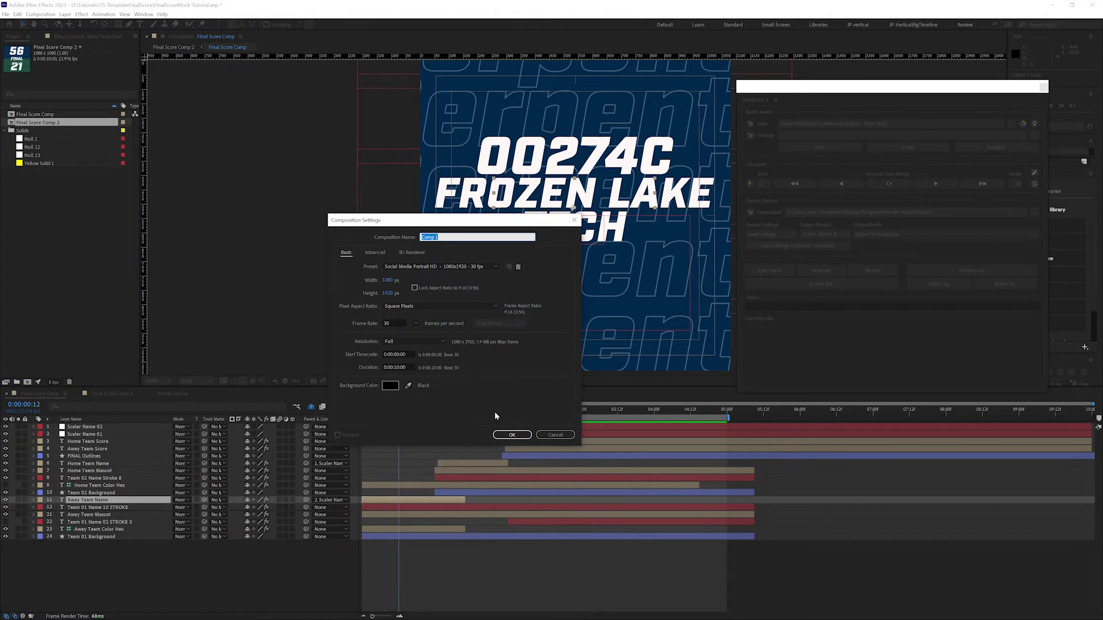
click(388, 293)
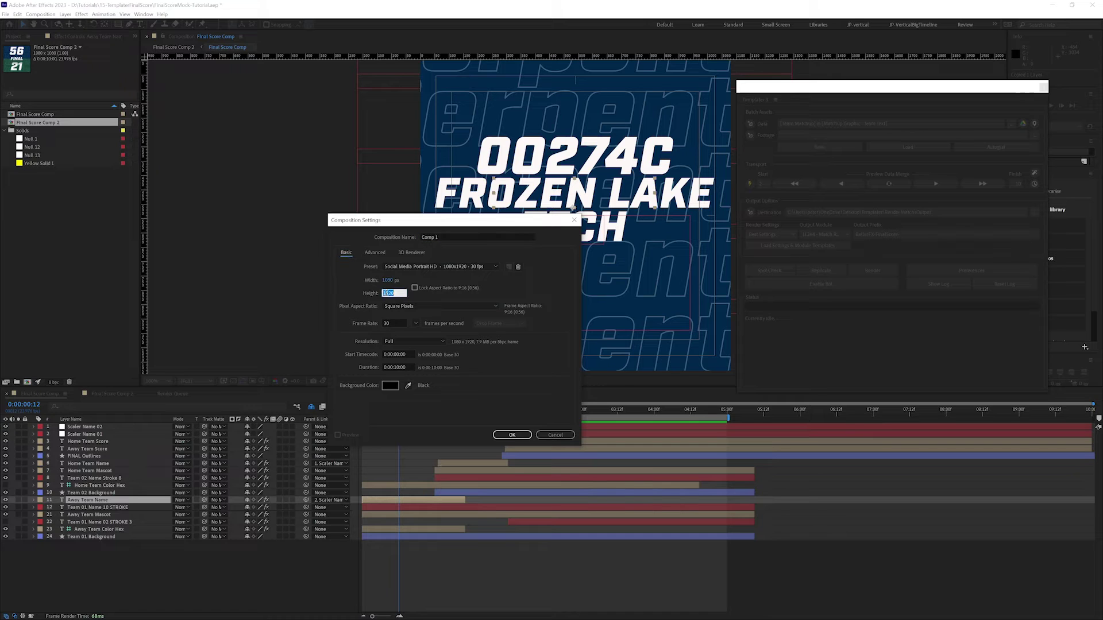
text(1080)
key(Return)
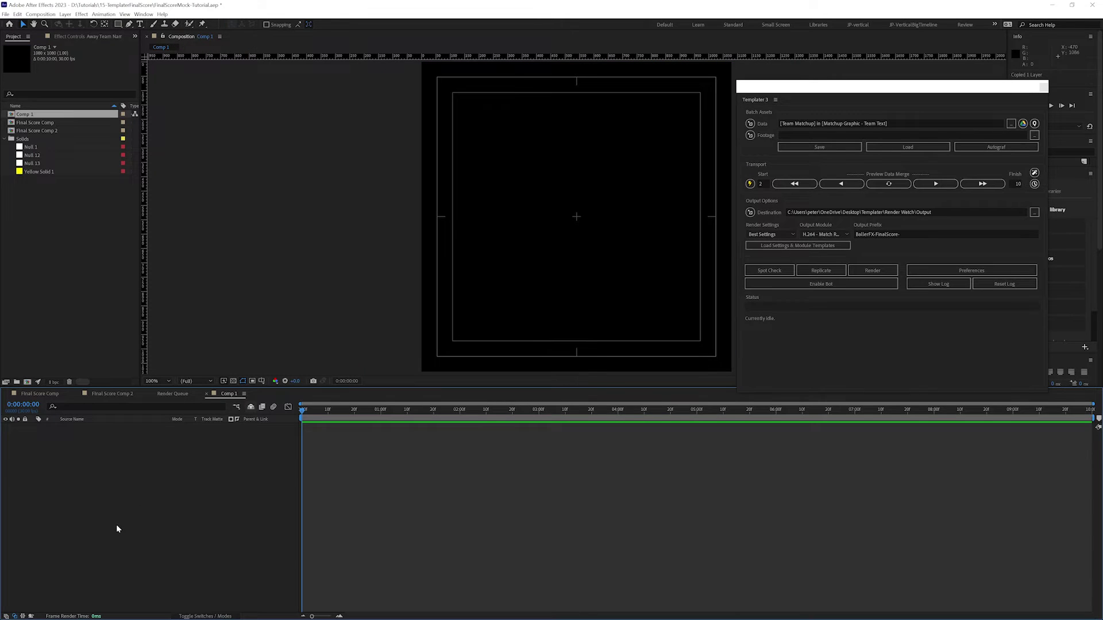
Step: Paste the Away Team Name layer into Comp 1 and preview it
key(ctrl+v)
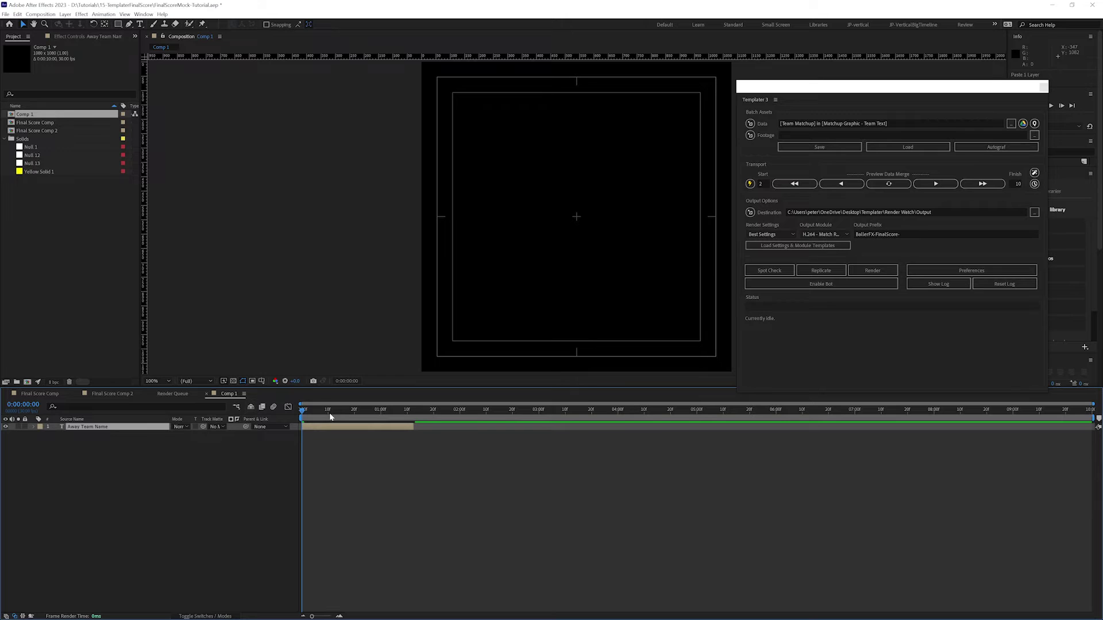
key(space)
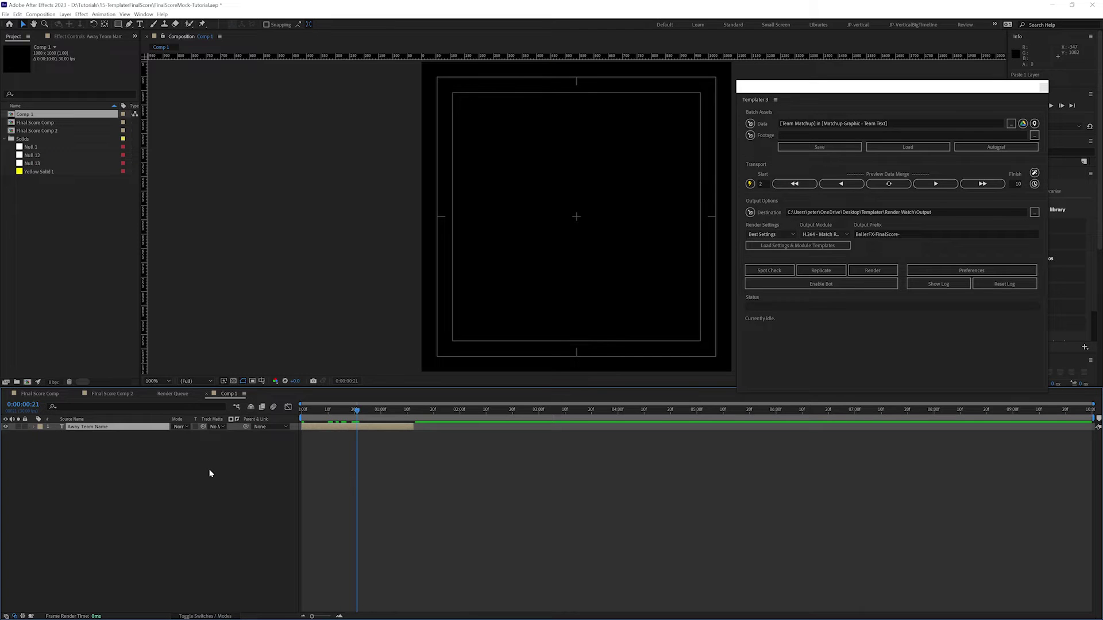
click(889, 184)
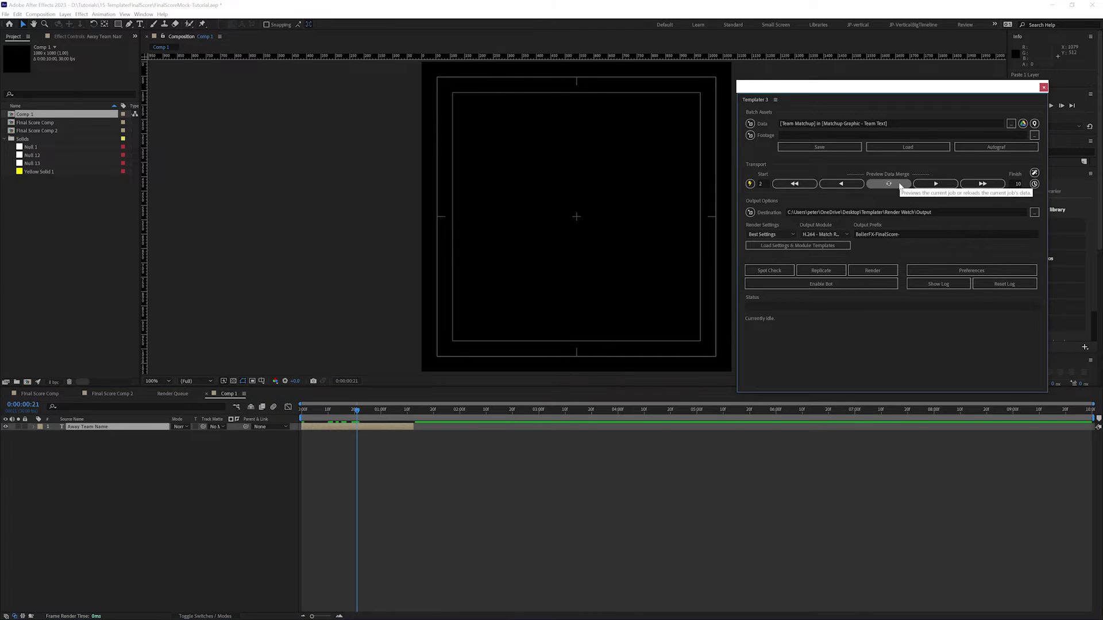
Step: Load a spreadsheet row into the Templater preview and view Comp 1 at 100%
click(888, 184)
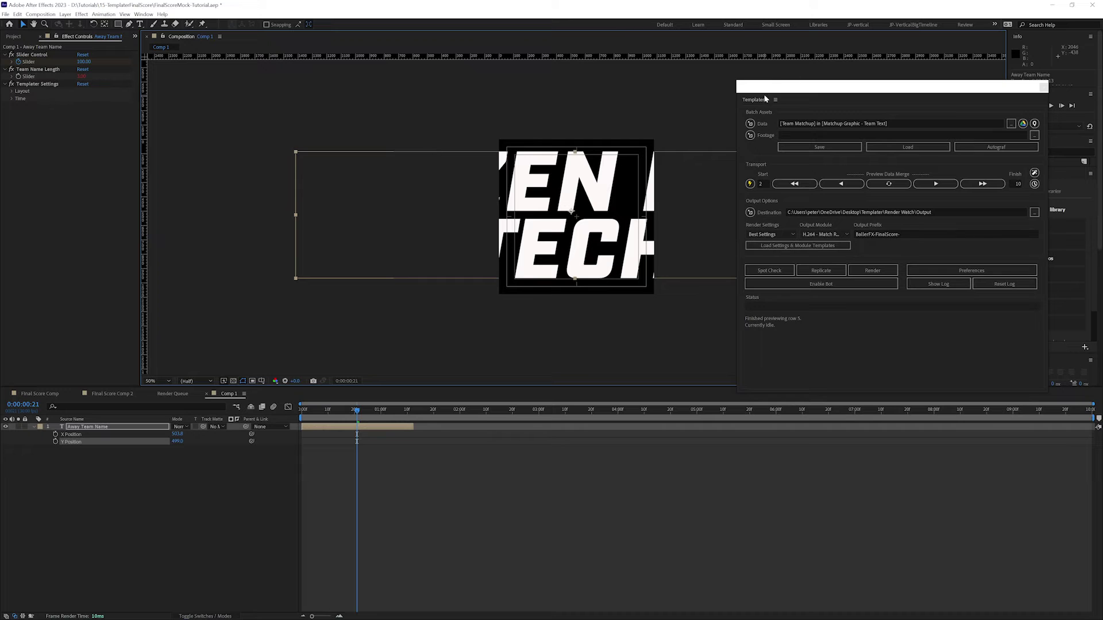
drag(1054, 85, 1102, 390)
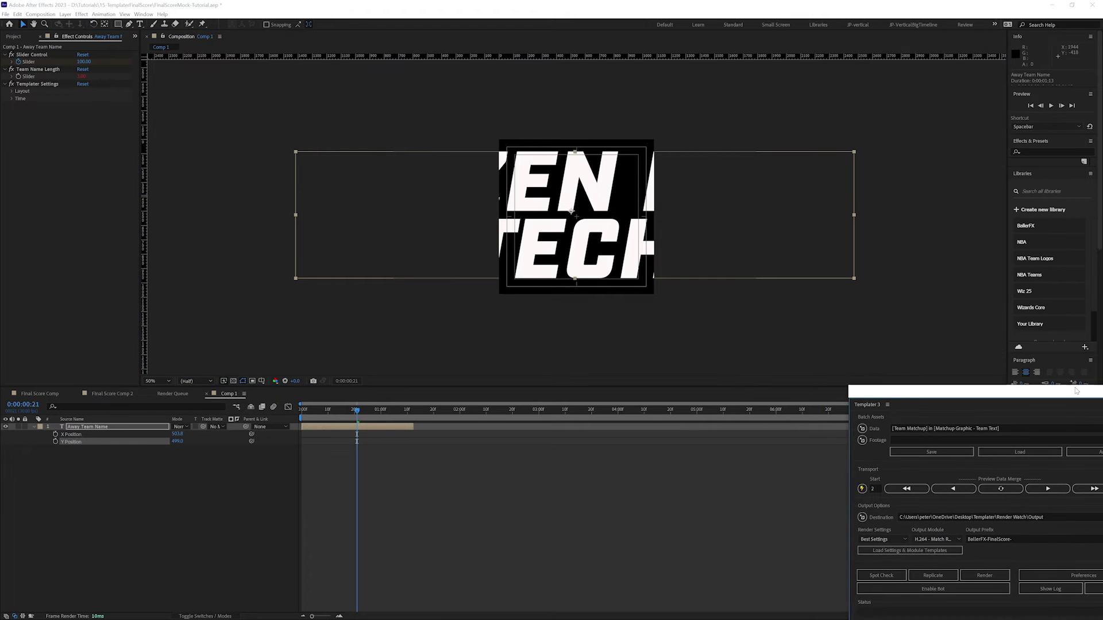
click(156, 381)
click(163, 471)
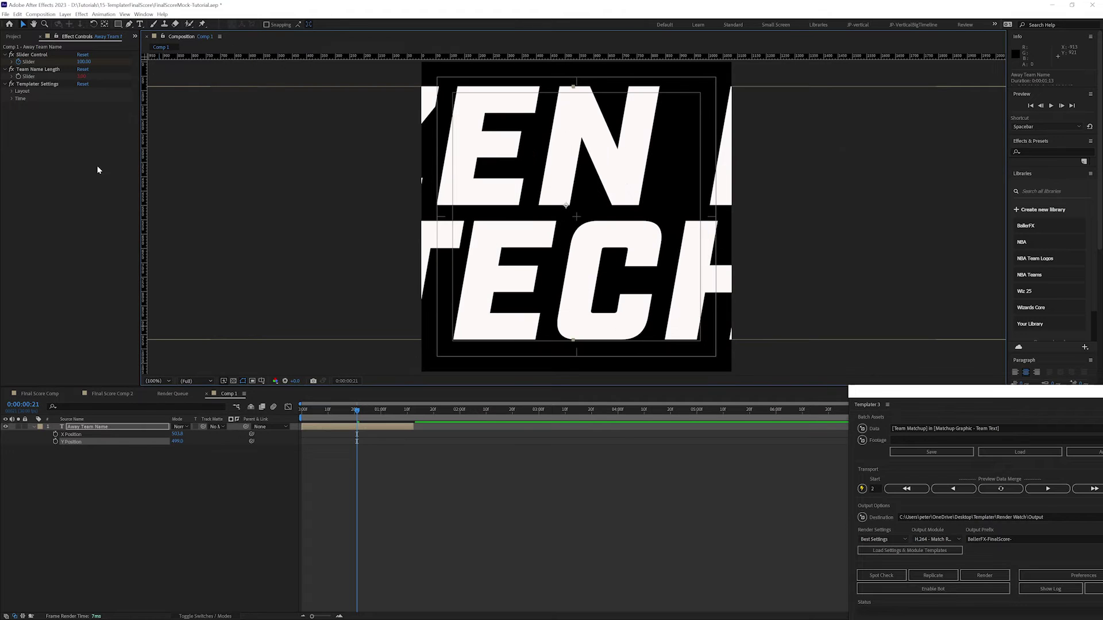
click(199, 425)
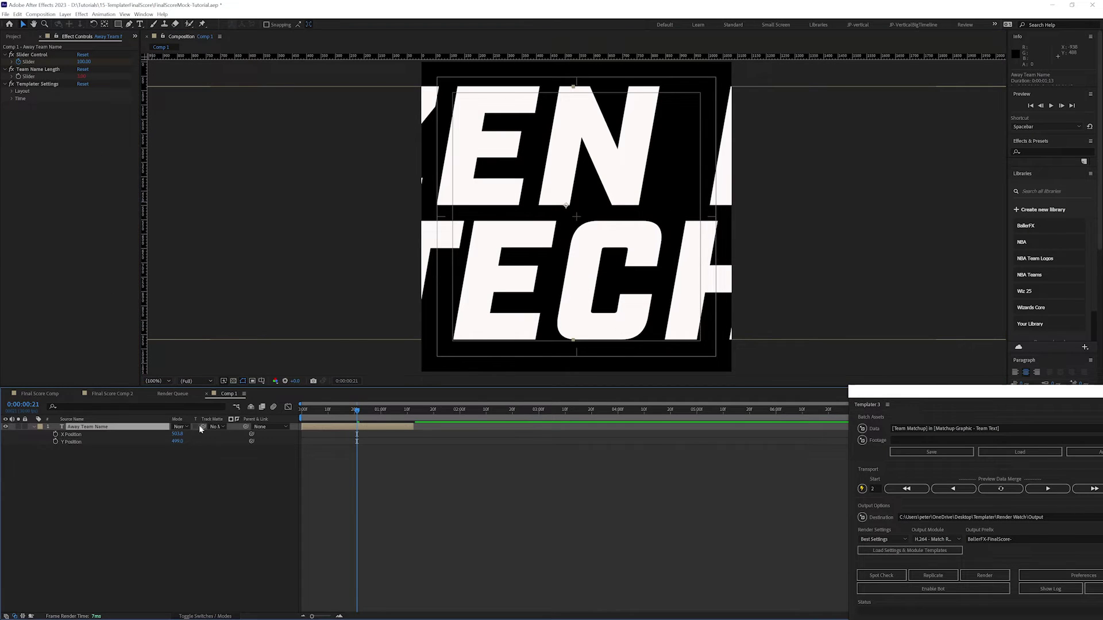
Step: Set the Away Team Name's Templater layout scale factor to 90 and refresh the preview
click(12, 90)
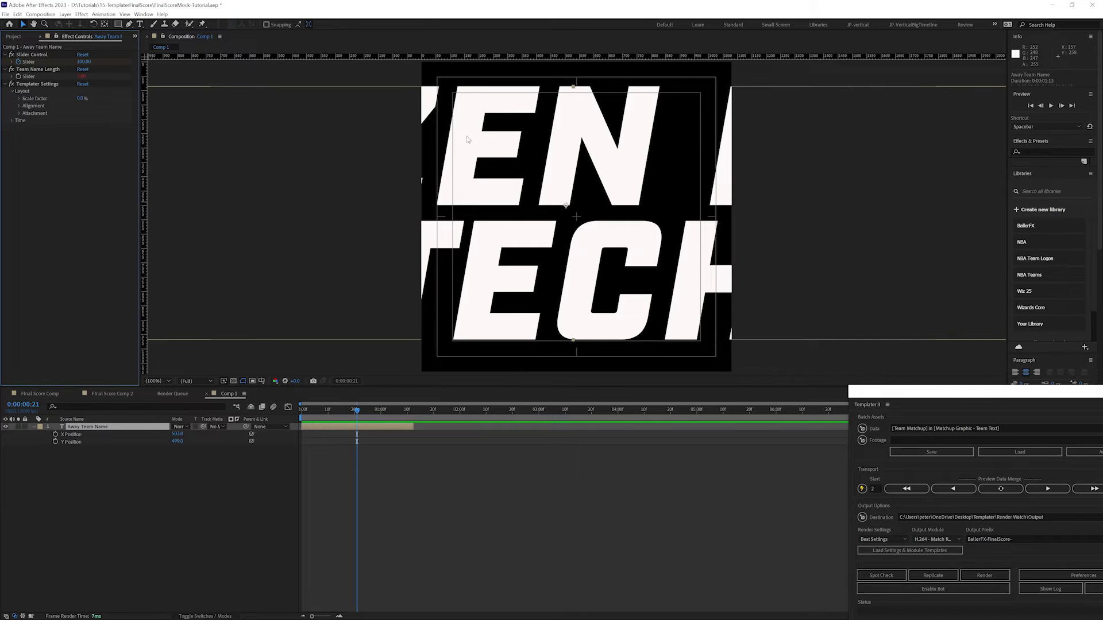
click(79, 98)
text(90)
key(Return)
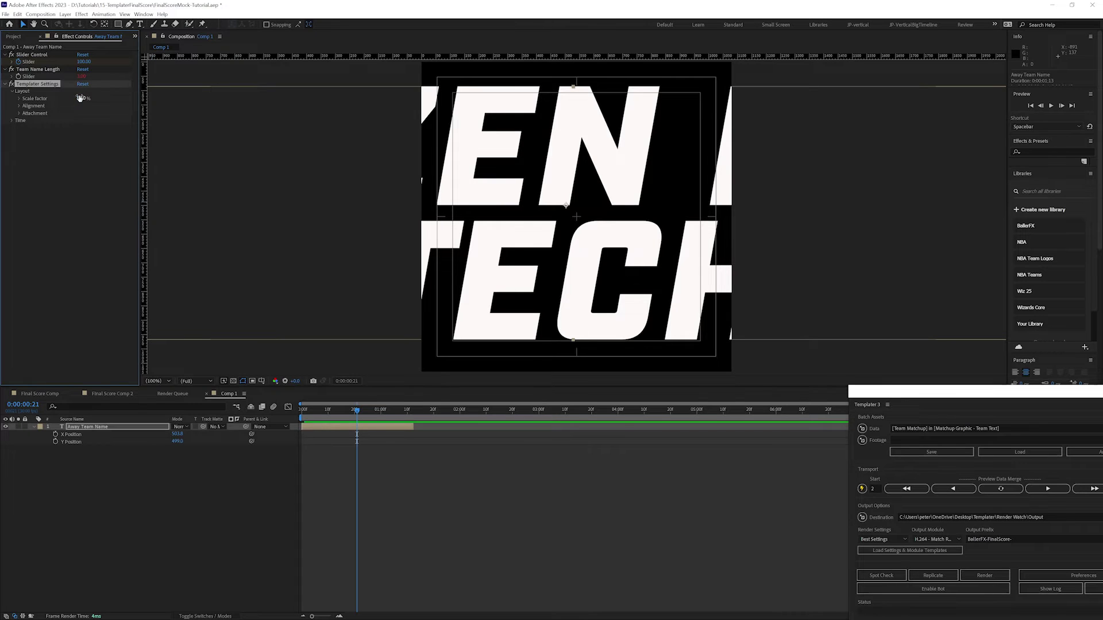
click(1021, 490)
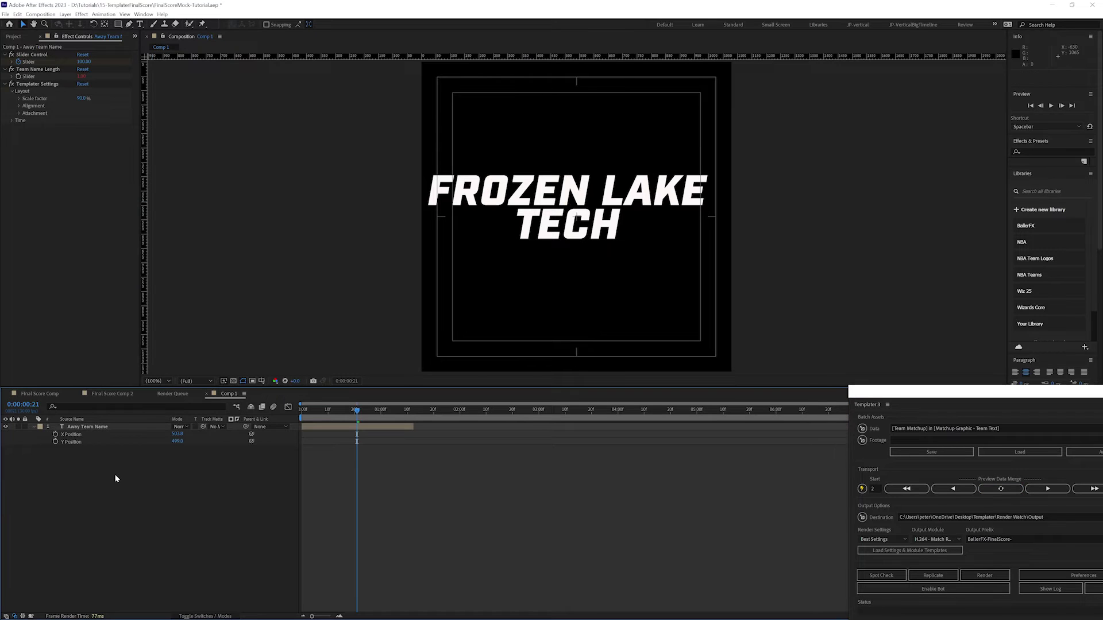
click(118, 24)
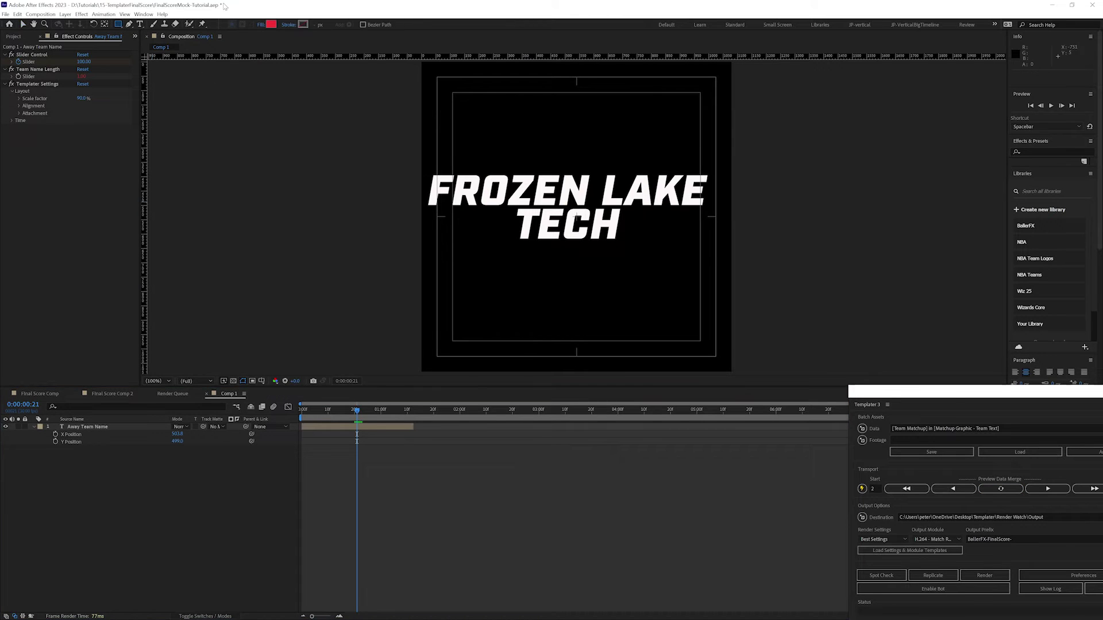
Step: Add a comp-filling red rectangle shape layer and scale it to 90%
double_click(118, 24)
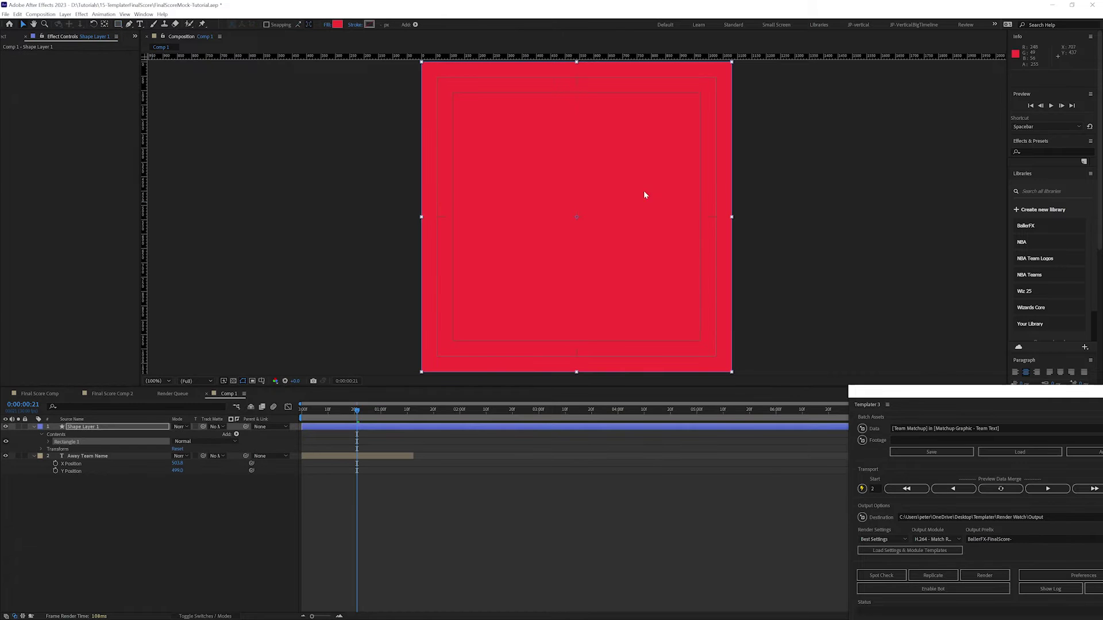
click(86, 432)
key(s)
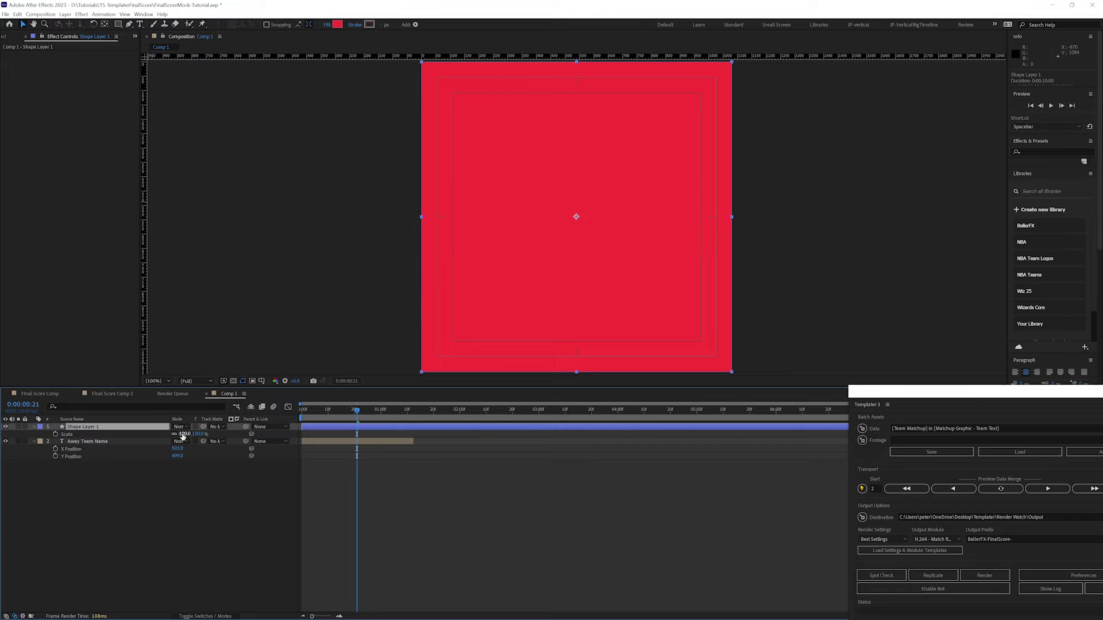
click(184, 434)
text(90)
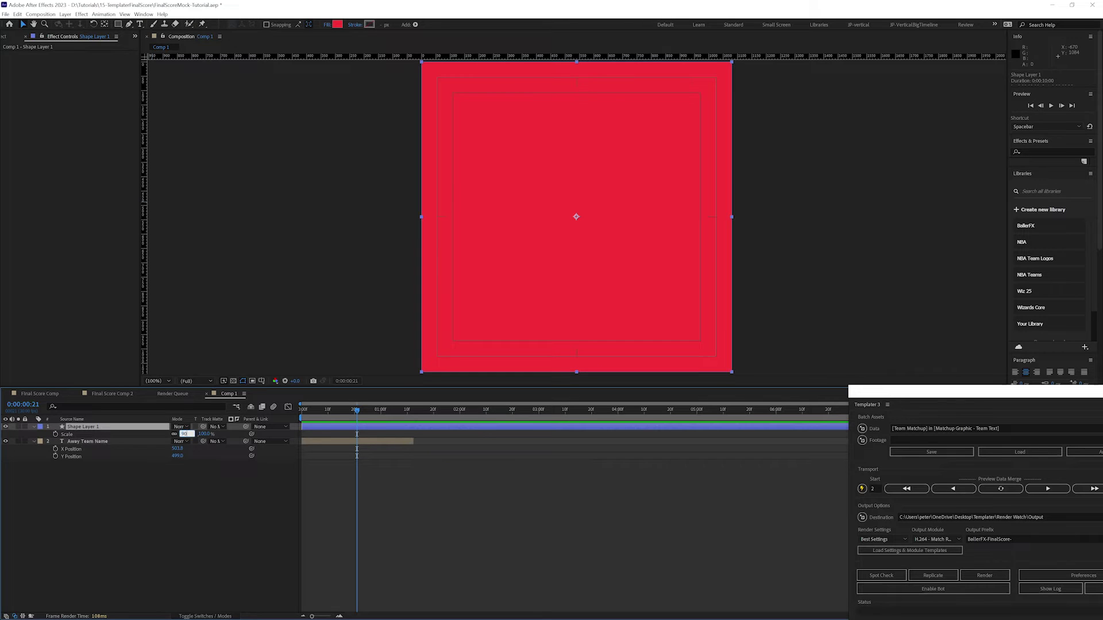
key(Return)
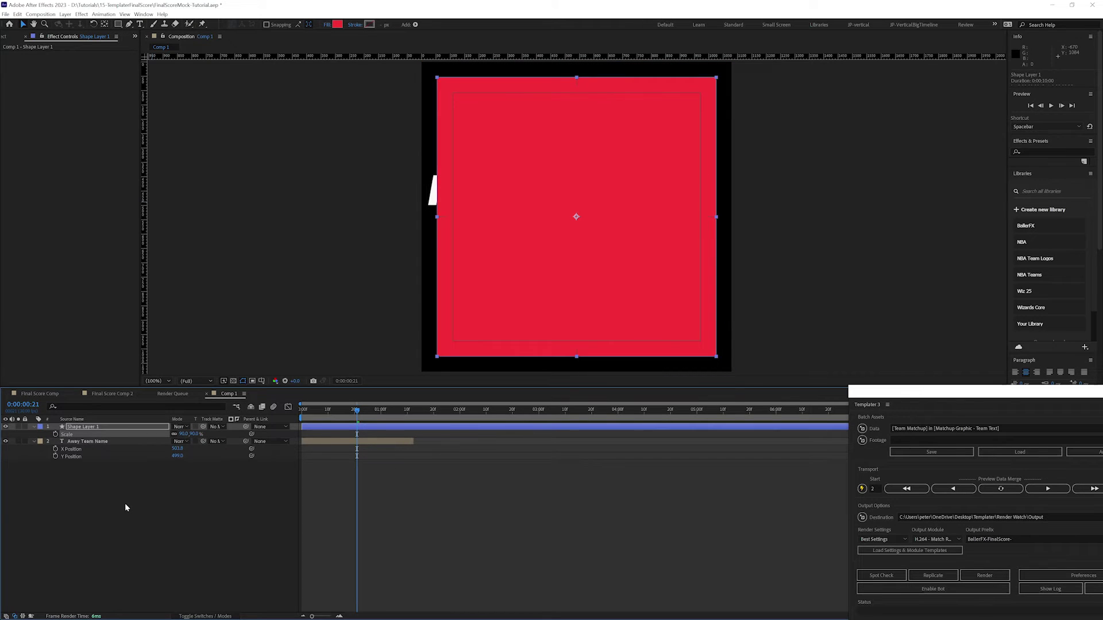
Step: Move the shape layer beneath Away Team Name and centre the name horizontally
click(125, 503)
drag(78, 428, 87, 494)
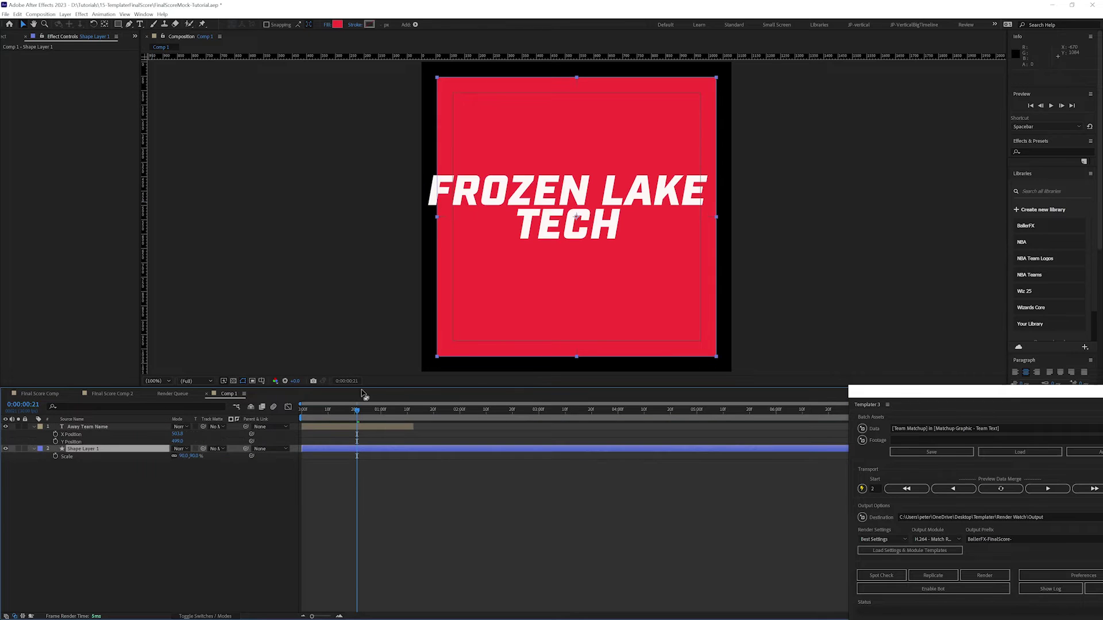
click(96, 428)
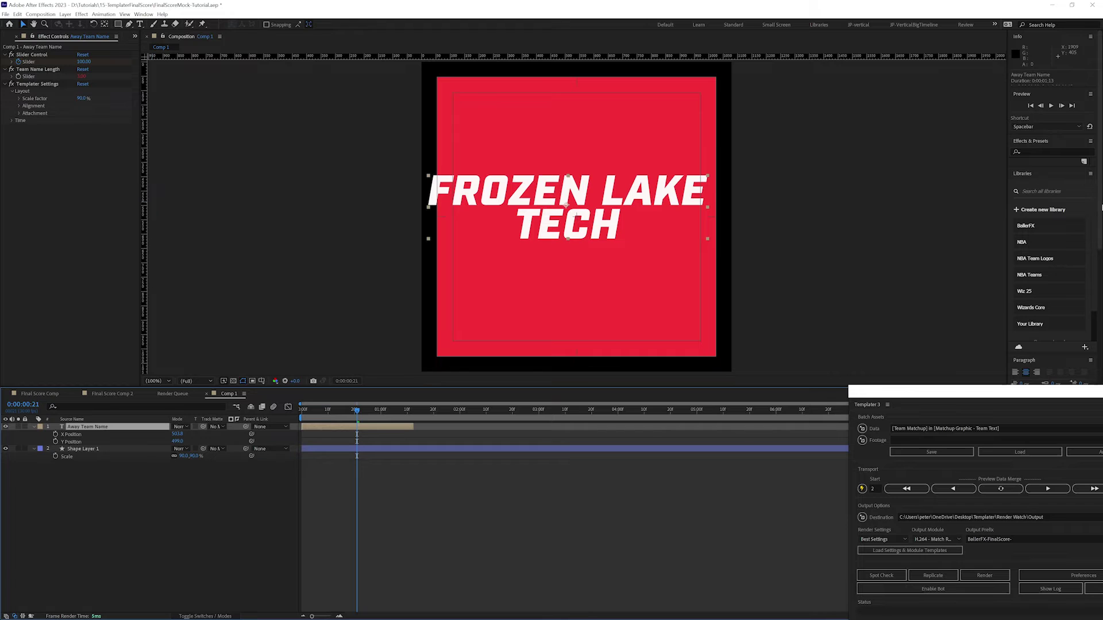
scroll(1101, 207, down, 5)
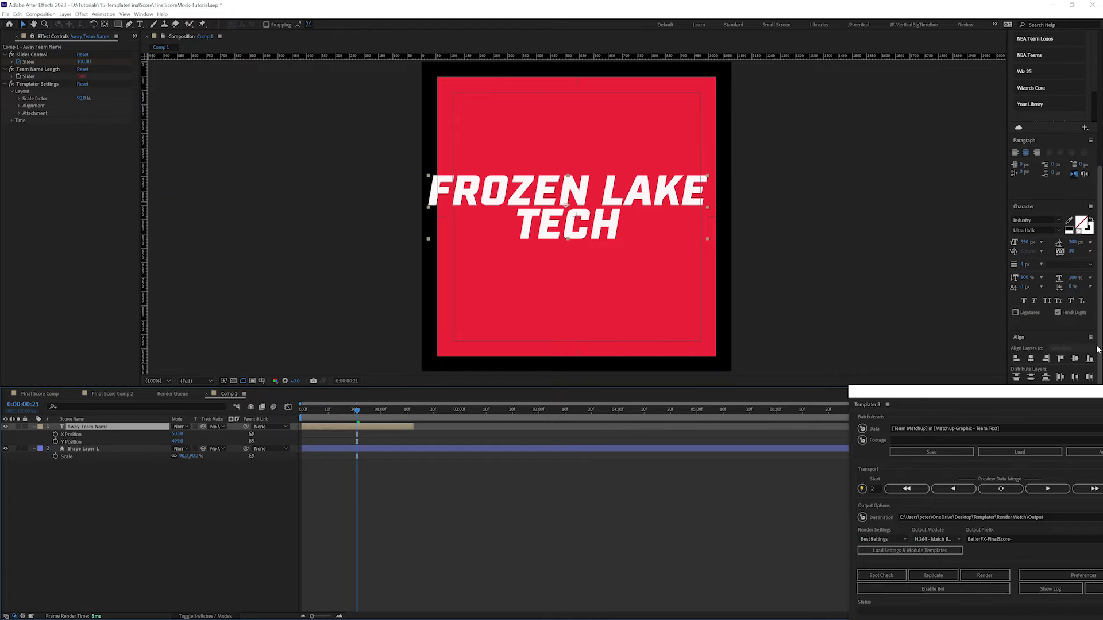
click(1030, 359)
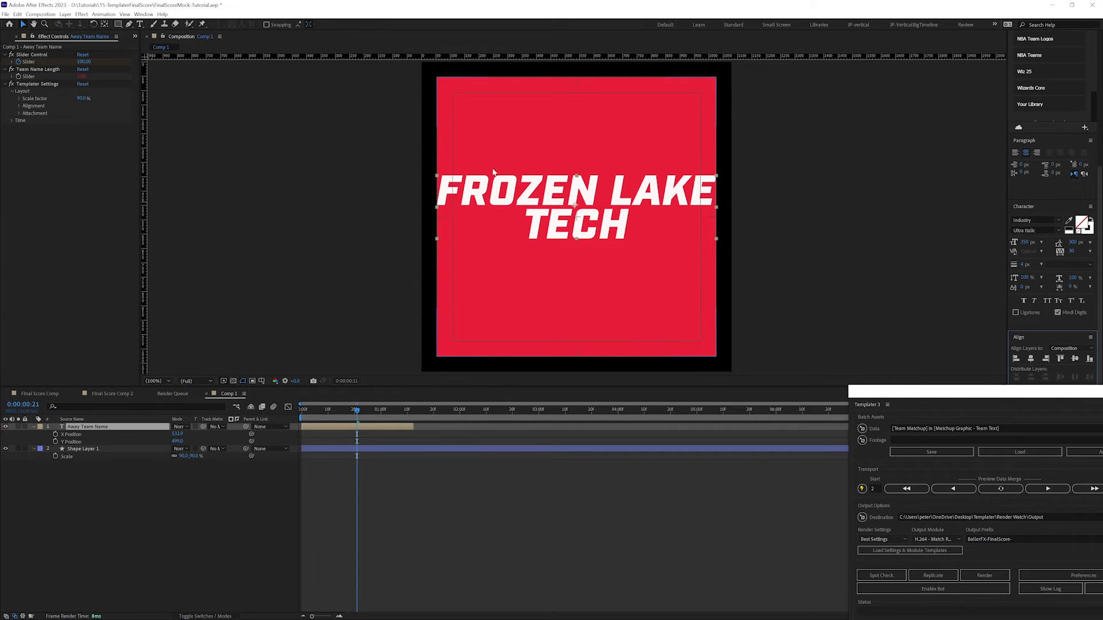
key(period)
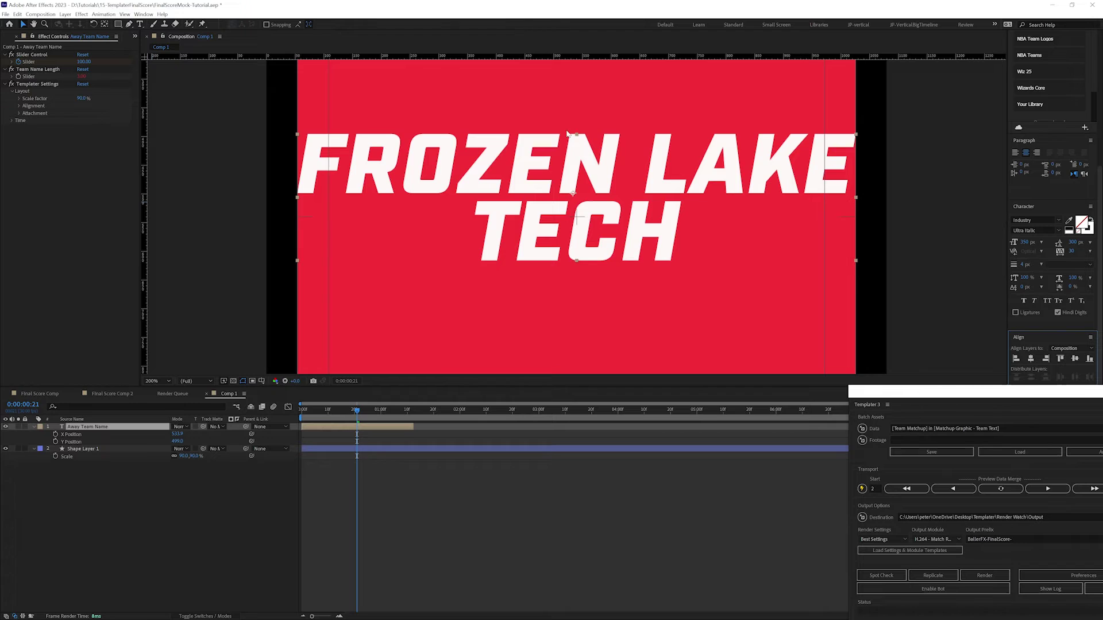
key(comma)
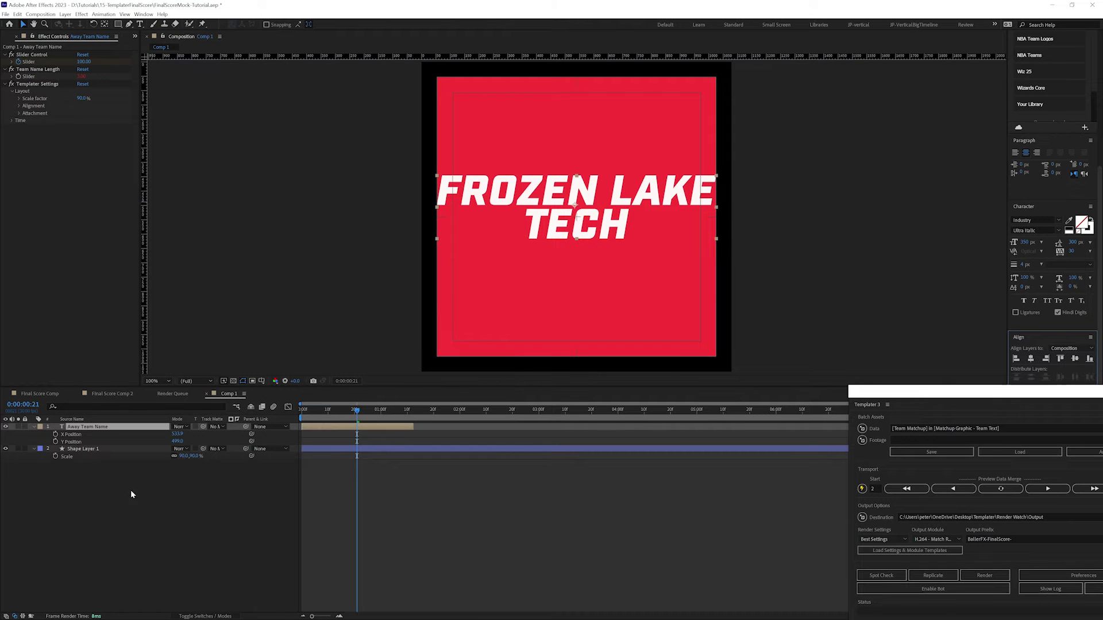
Step: Lower the Away Team Name's Templater scale factor to 80
click(82, 98)
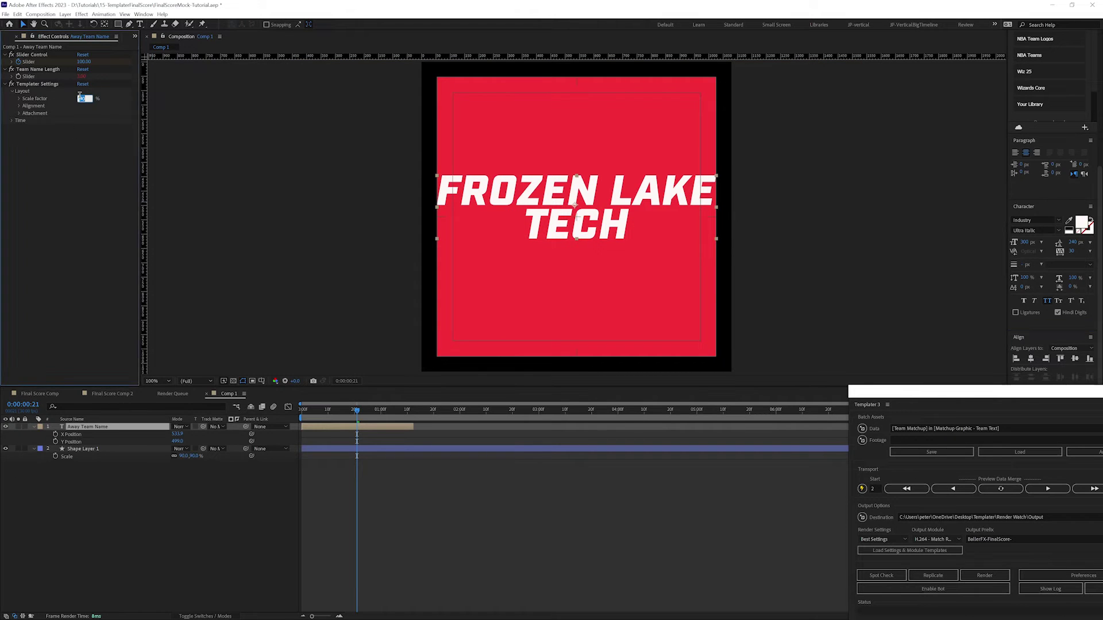
text(80)
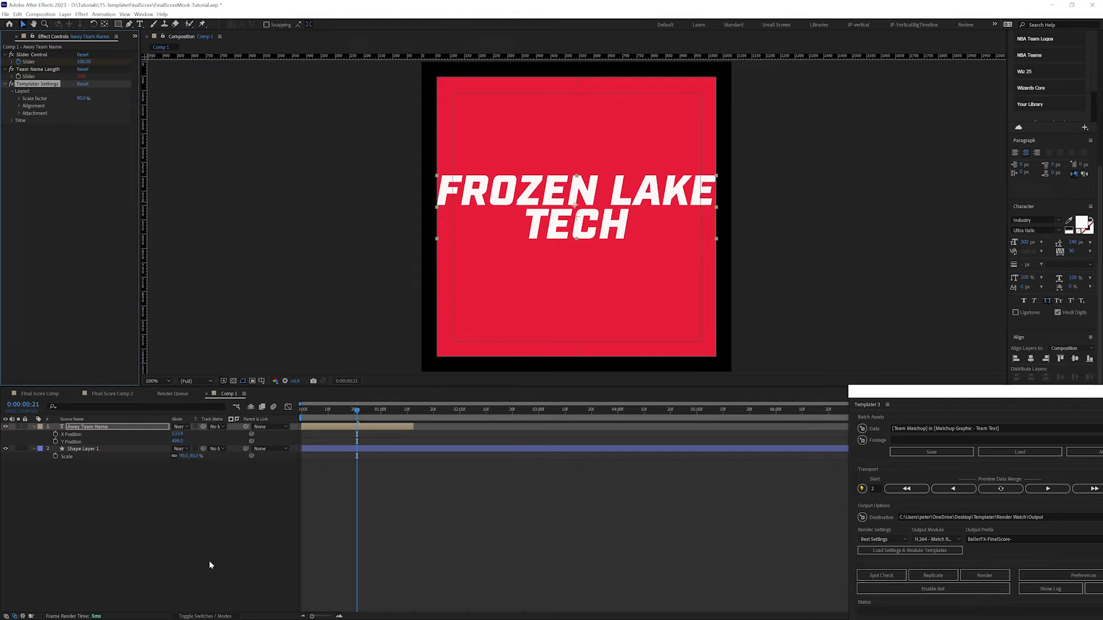
click(238, 522)
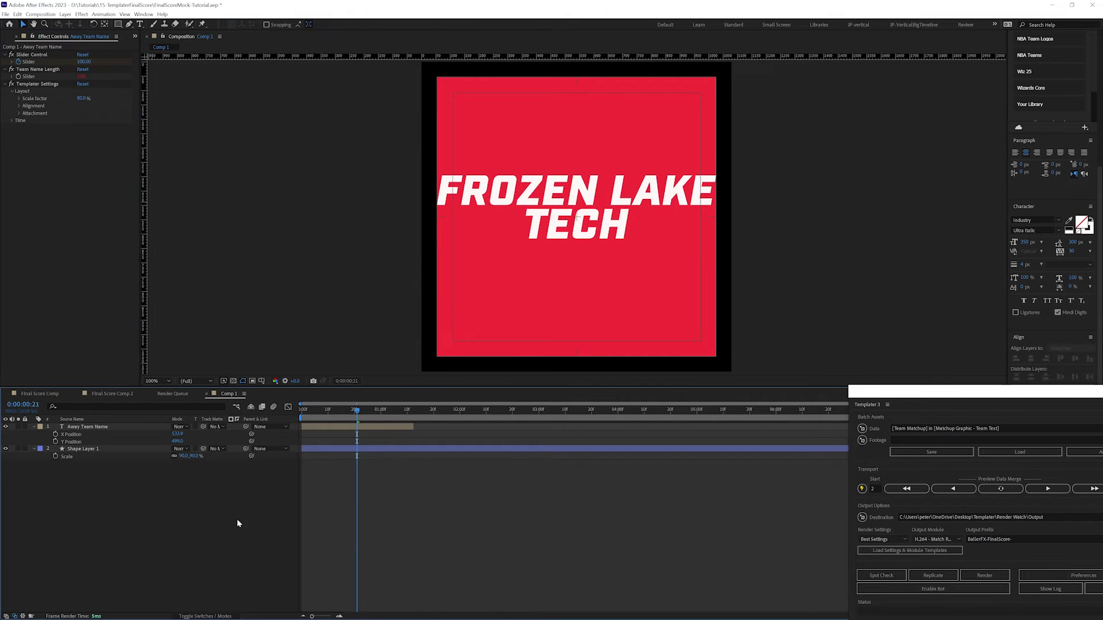
Step: Scale the red square to 80% and refresh the data merge preview
click(184, 456)
text(80)
key(Return)
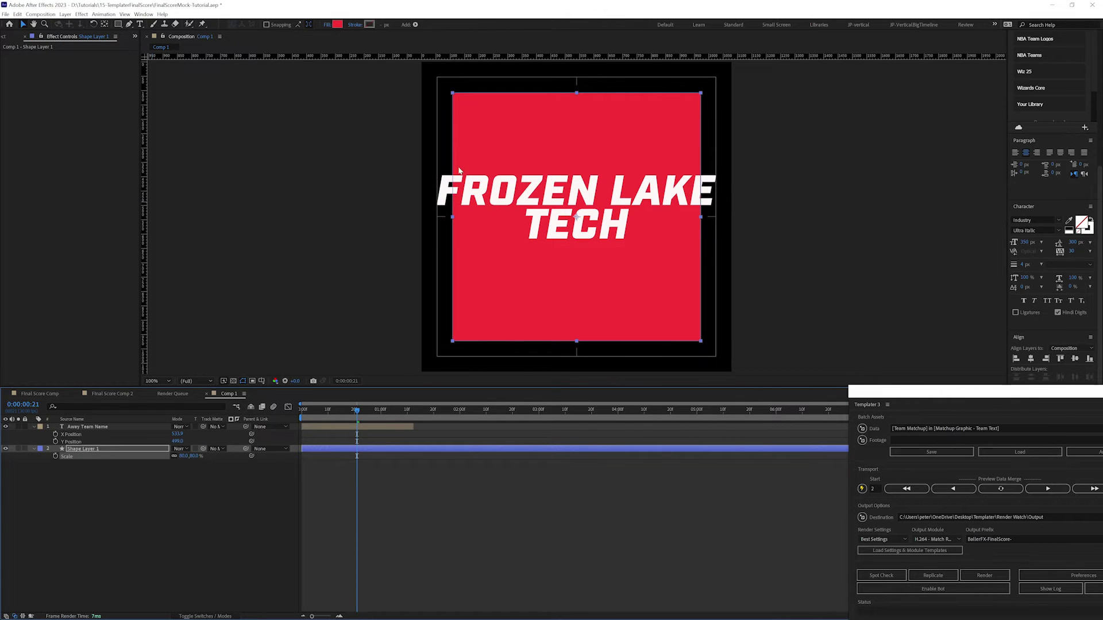
click(1002, 489)
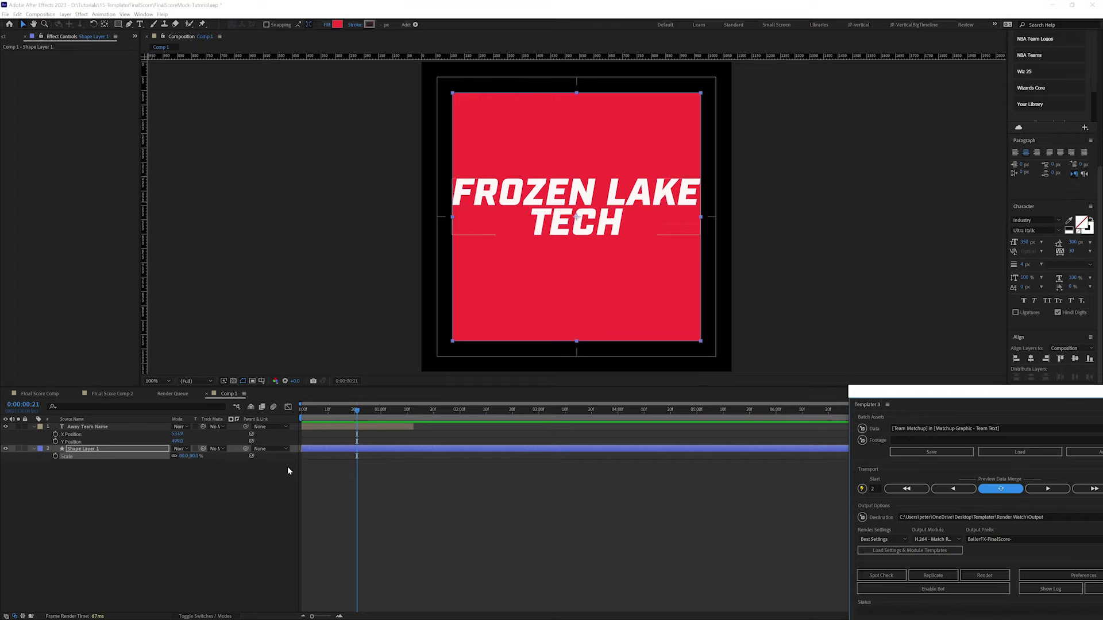
click(216, 538)
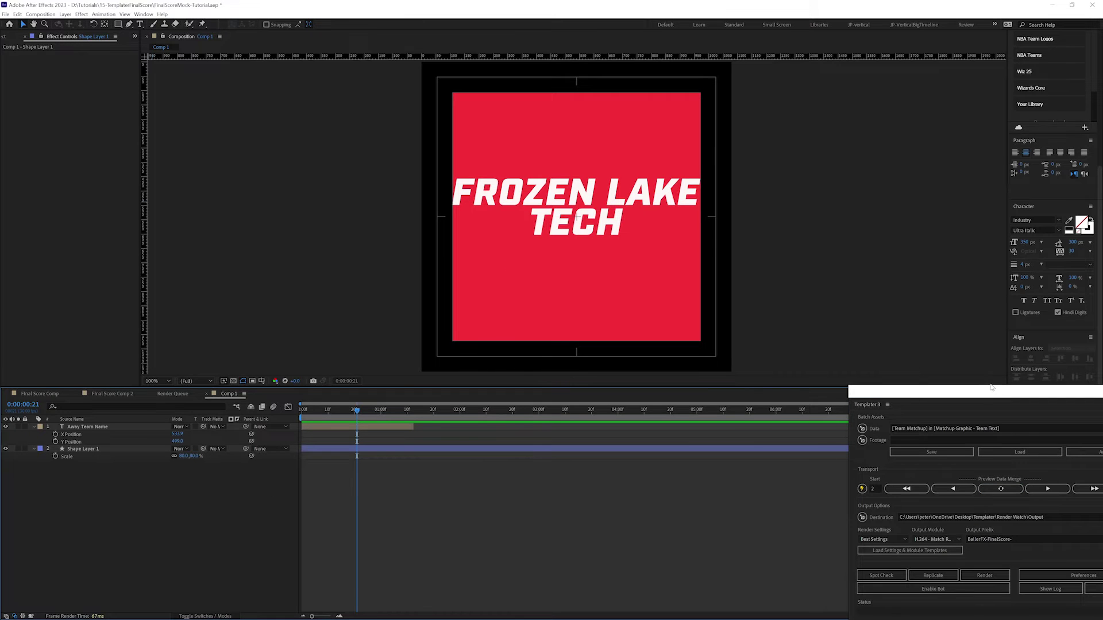
Step: Close the Comp 1 tab to return to Final Score Comp
drag(982, 399, 911, 310)
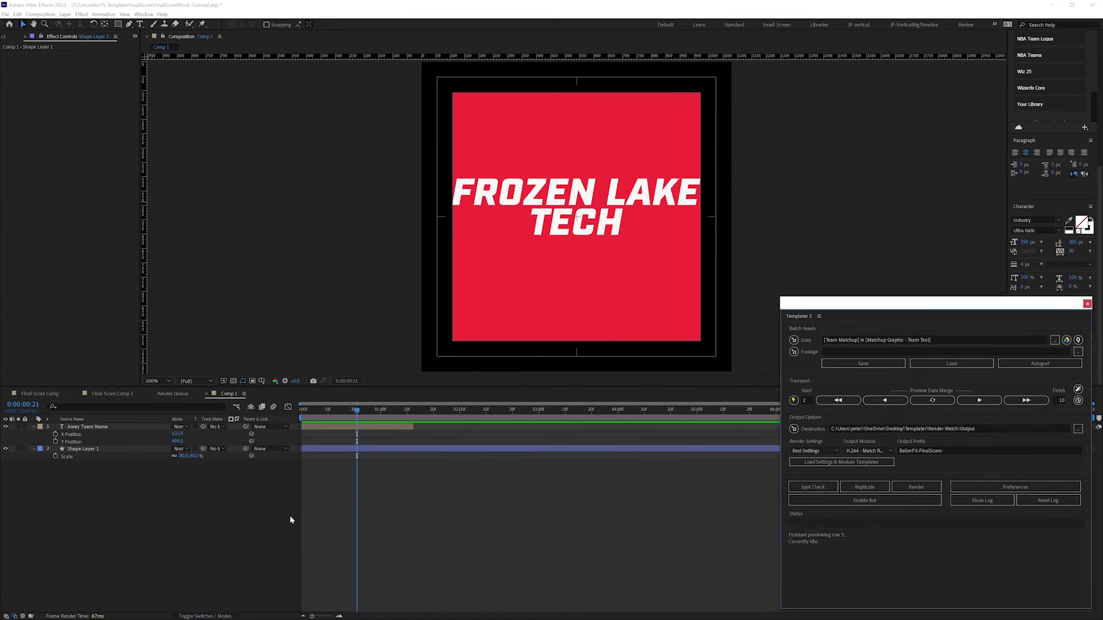
click(205, 396)
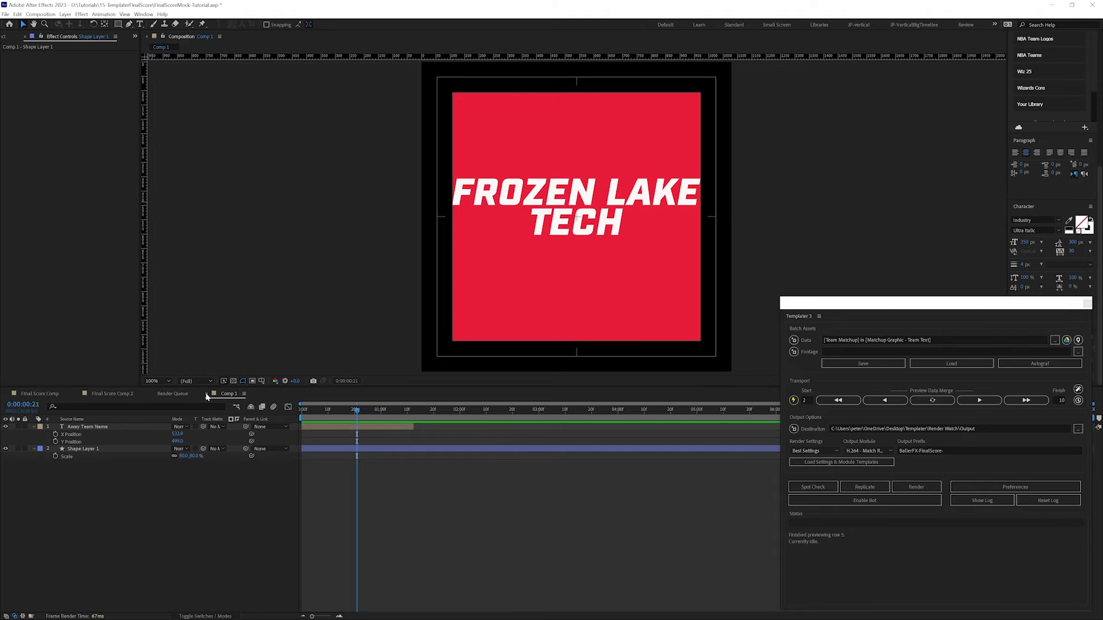
click(207, 395)
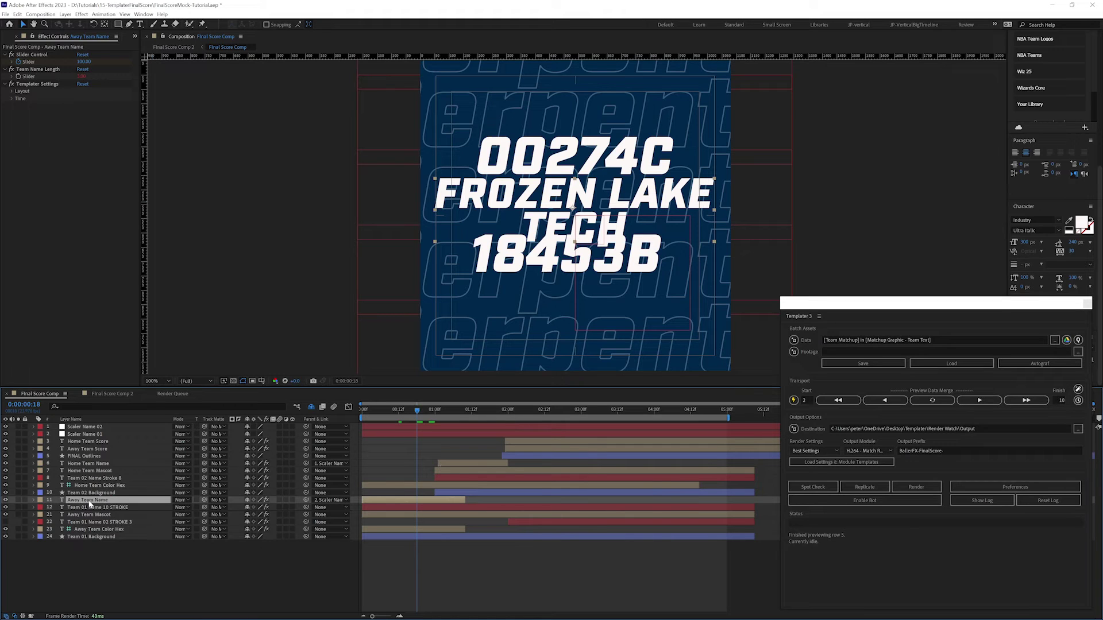
Step: Give Final Score Comp's Away Team Name a Templater scale factor of 80 and refresh the preview
click(12, 90)
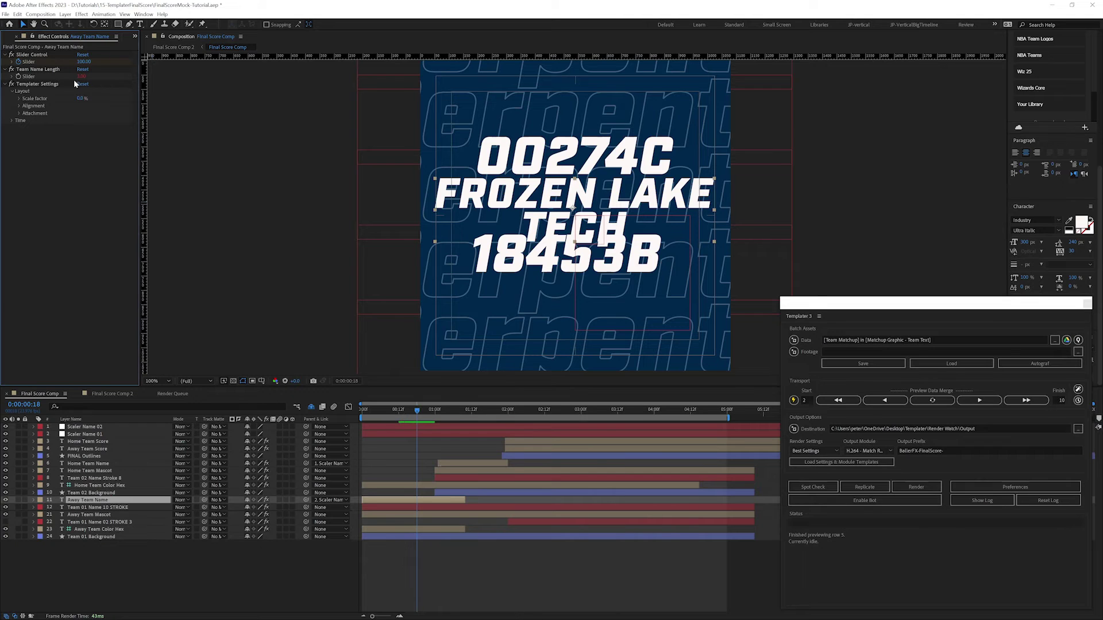
click(80, 99)
text(80)
key(Return)
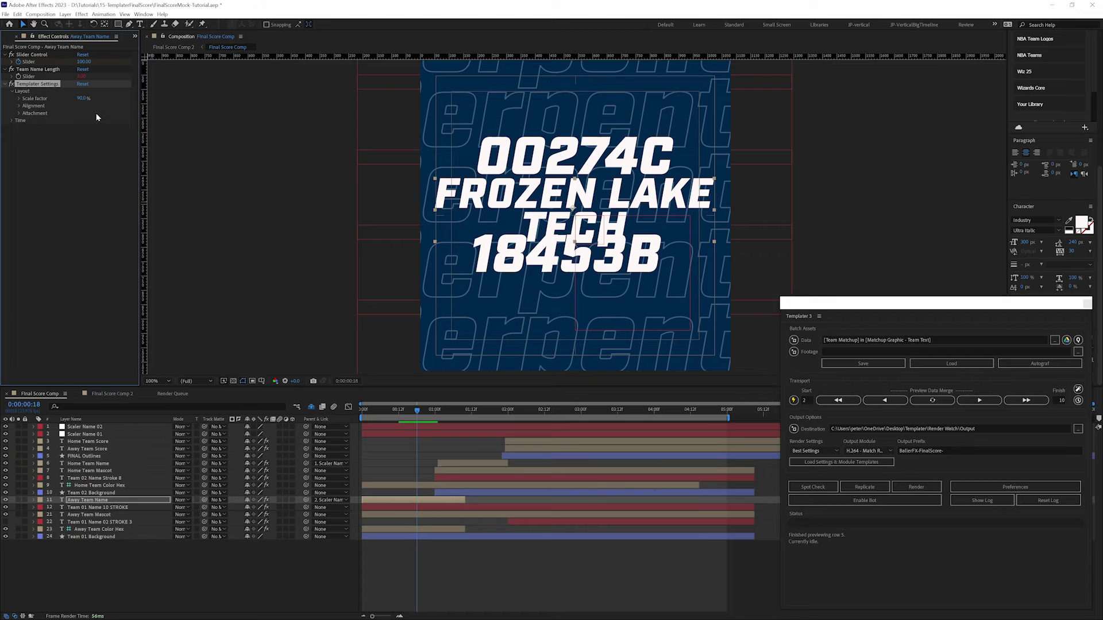
click(938, 402)
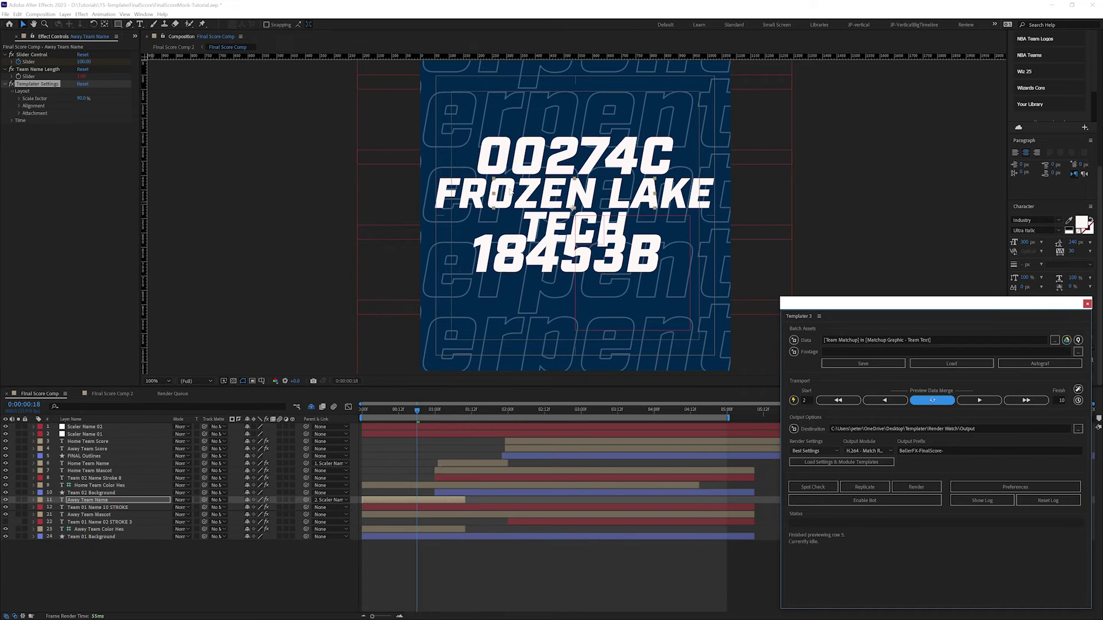
Step: Step the Templater preview back and forth between the Storm Coast and Sunshine rows
click(886, 401)
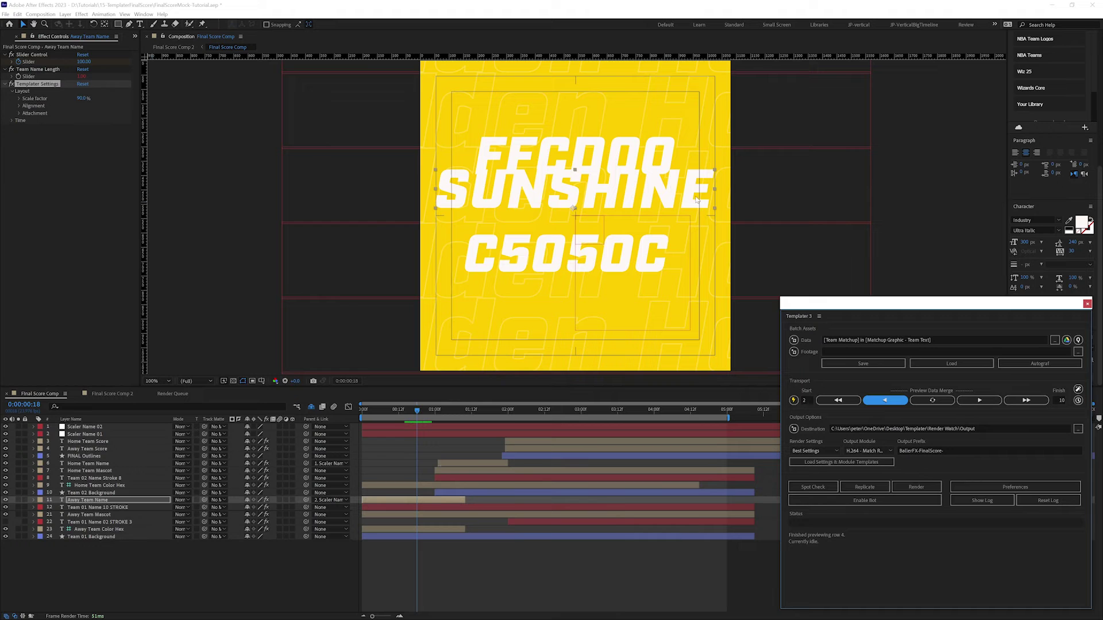
click(885, 401)
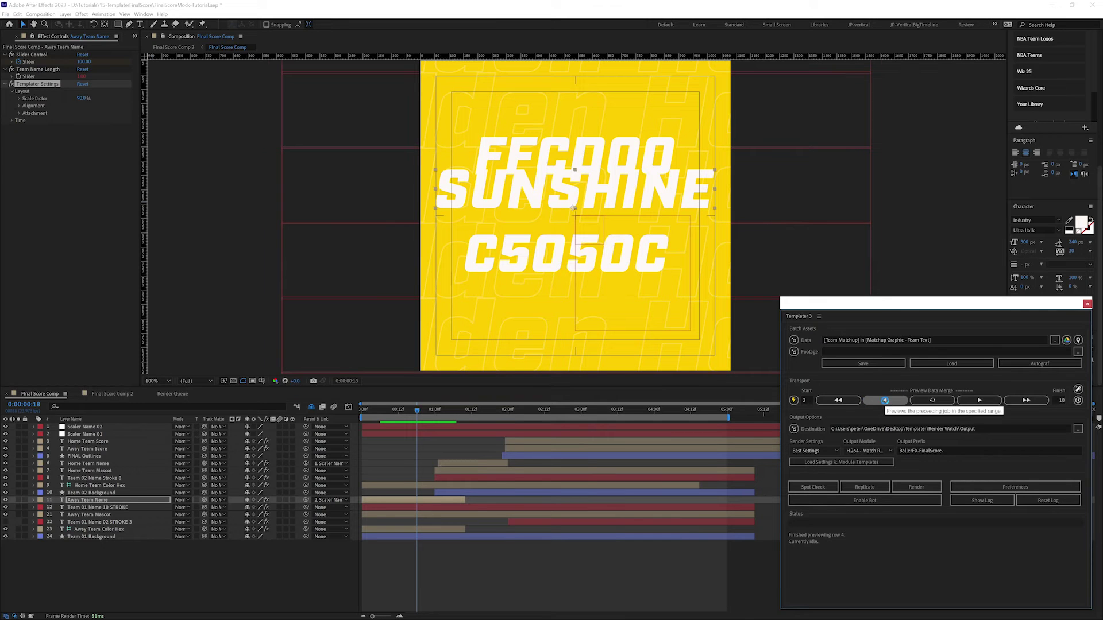
click(884, 401)
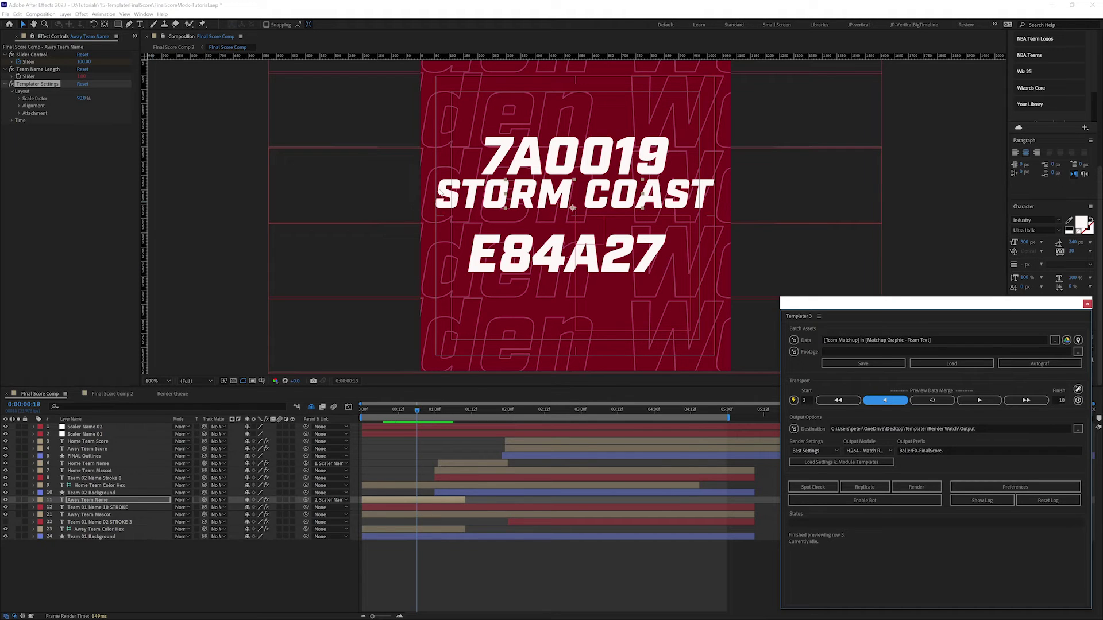
click(979, 401)
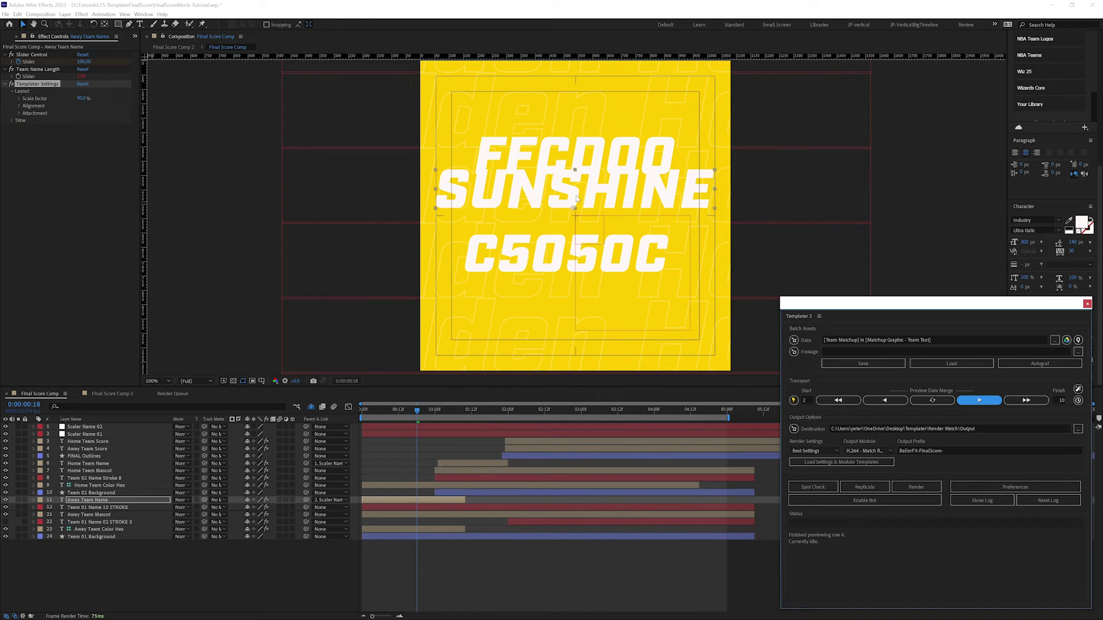
click(884, 402)
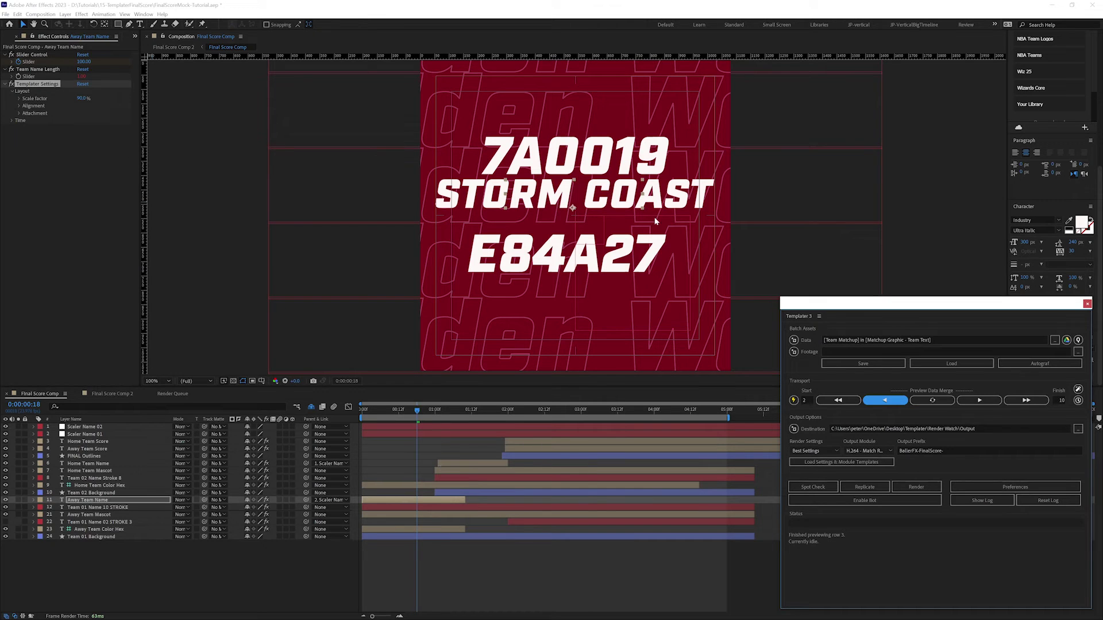
click(979, 401)
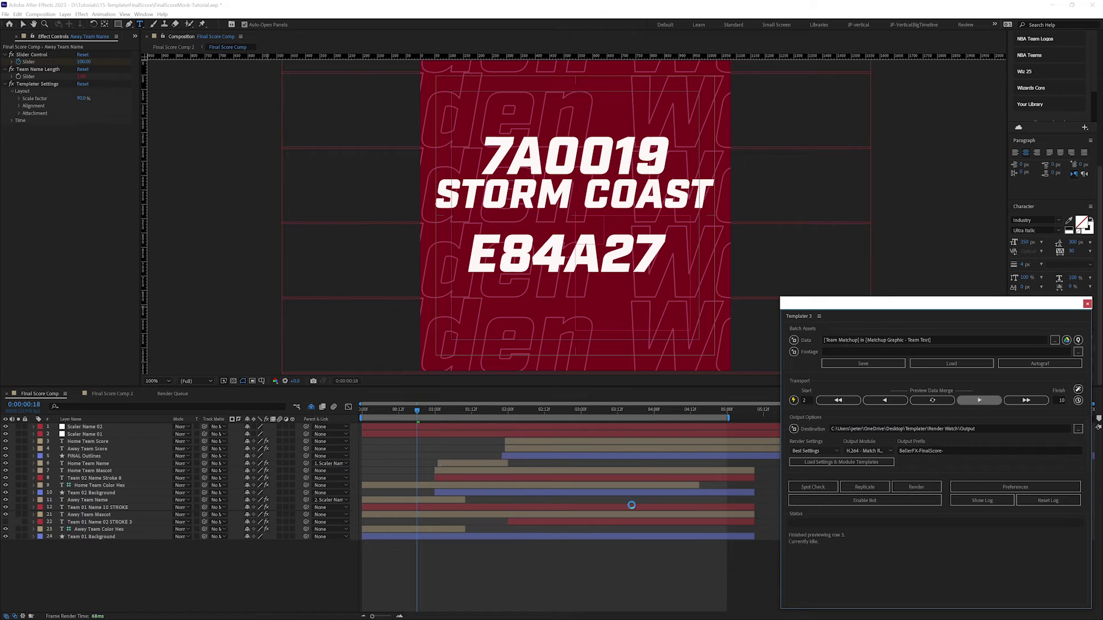
Step: Move to a frame showing the team names, select Home Team Name, and preview the Harvey Oaks row
click(472, 409)
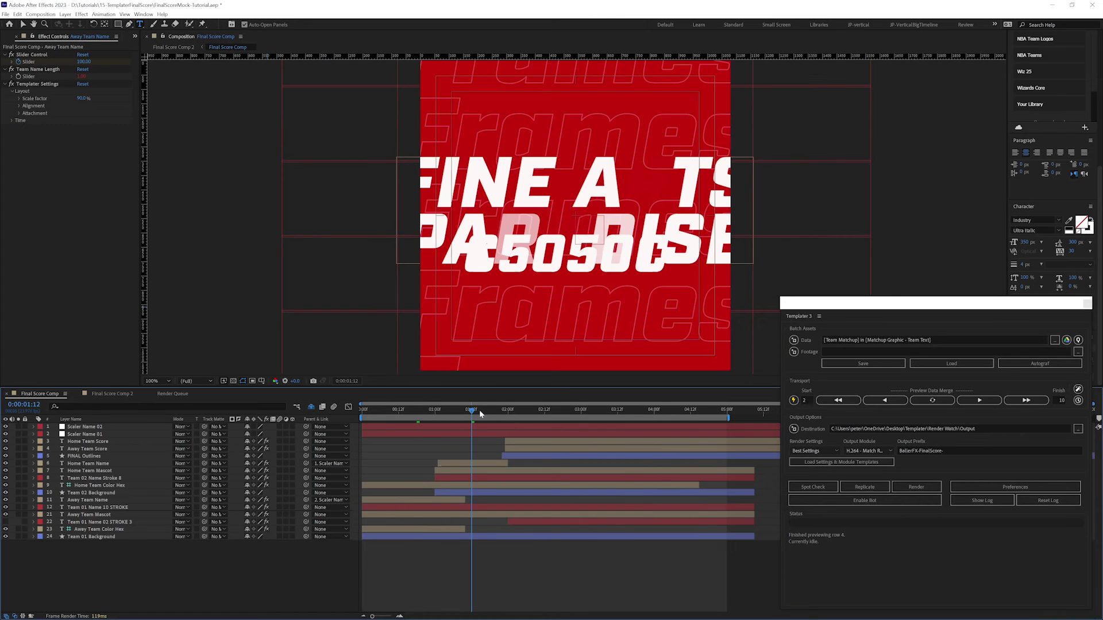
click(481, 416)
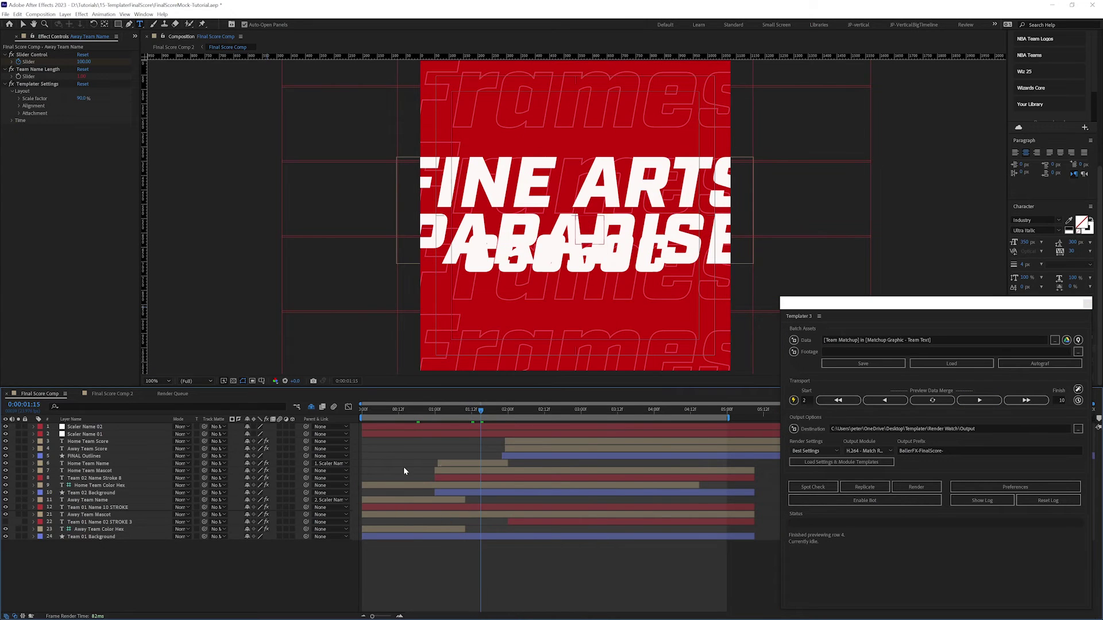
click(92, 464)
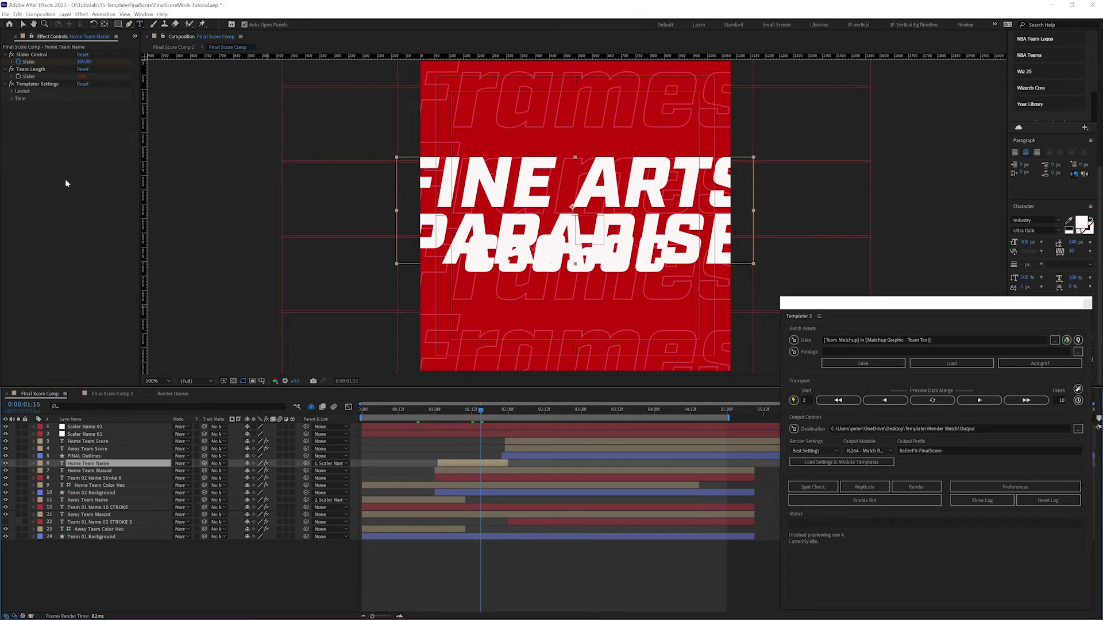
click(980, 400)
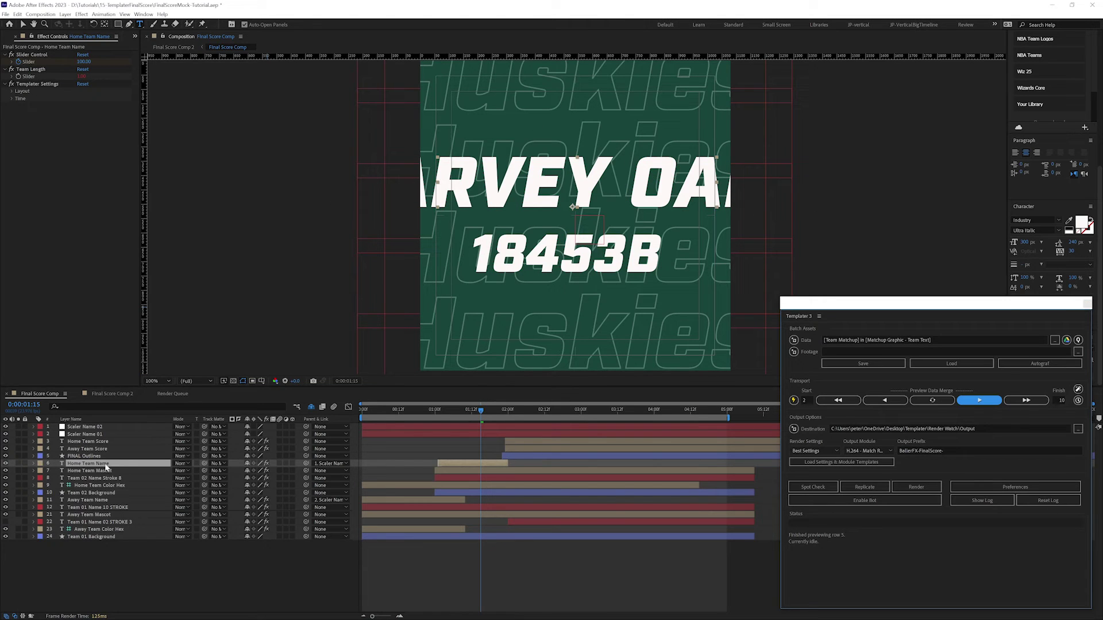
Step: Set the Home Team Name's Templater scale factor to 90 and refresh the preview
click(23, 194)
click(12, 91)
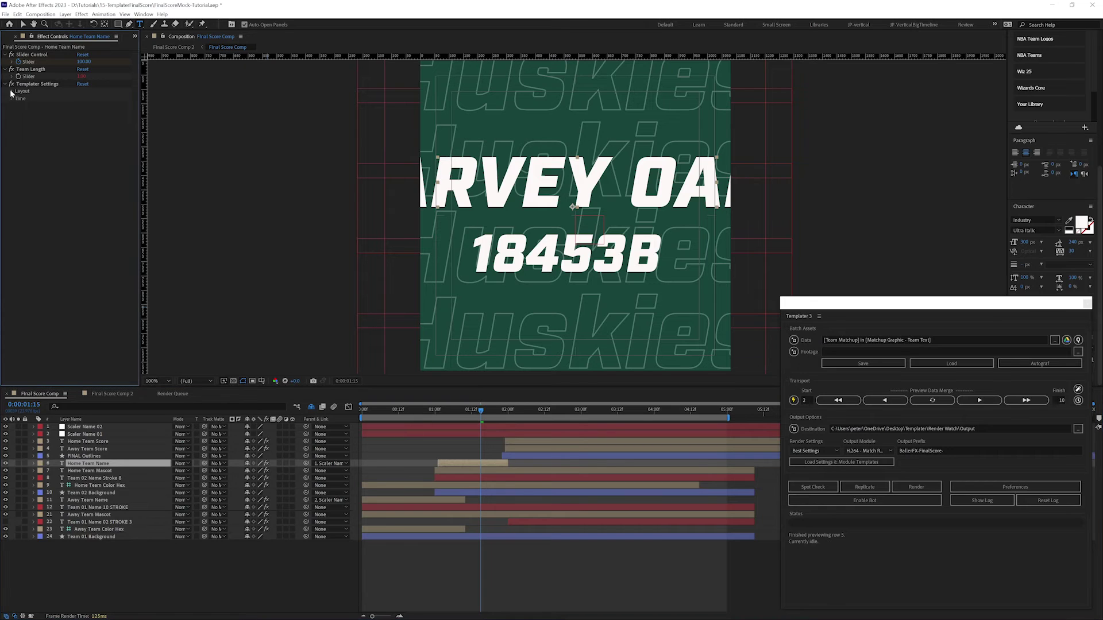
click(82, 99)
text(90)
key(Return)
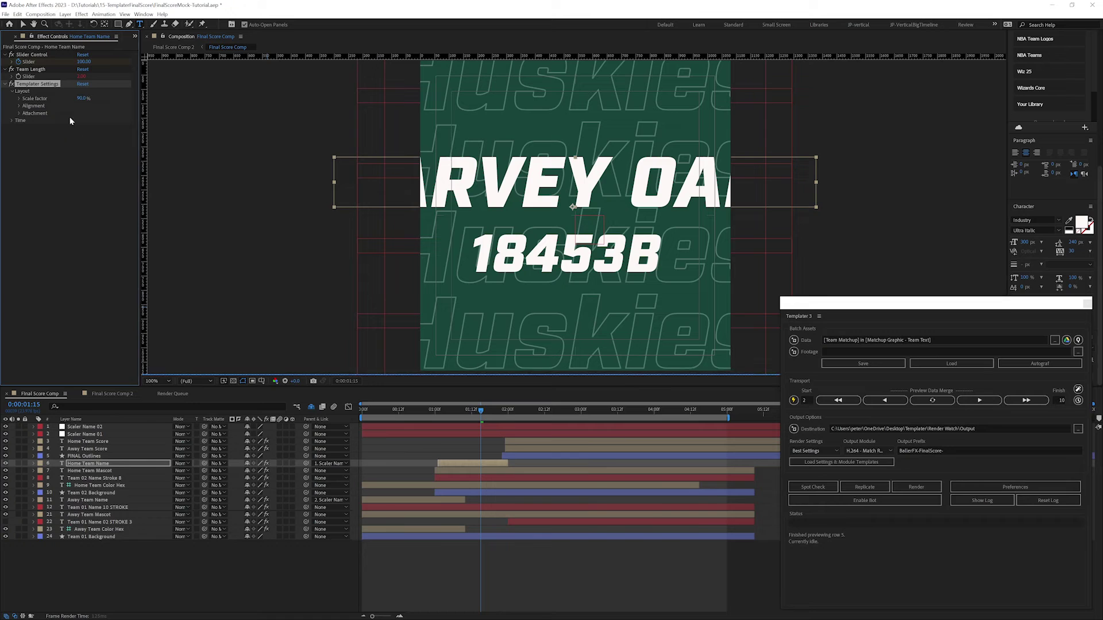
click(939, 400)
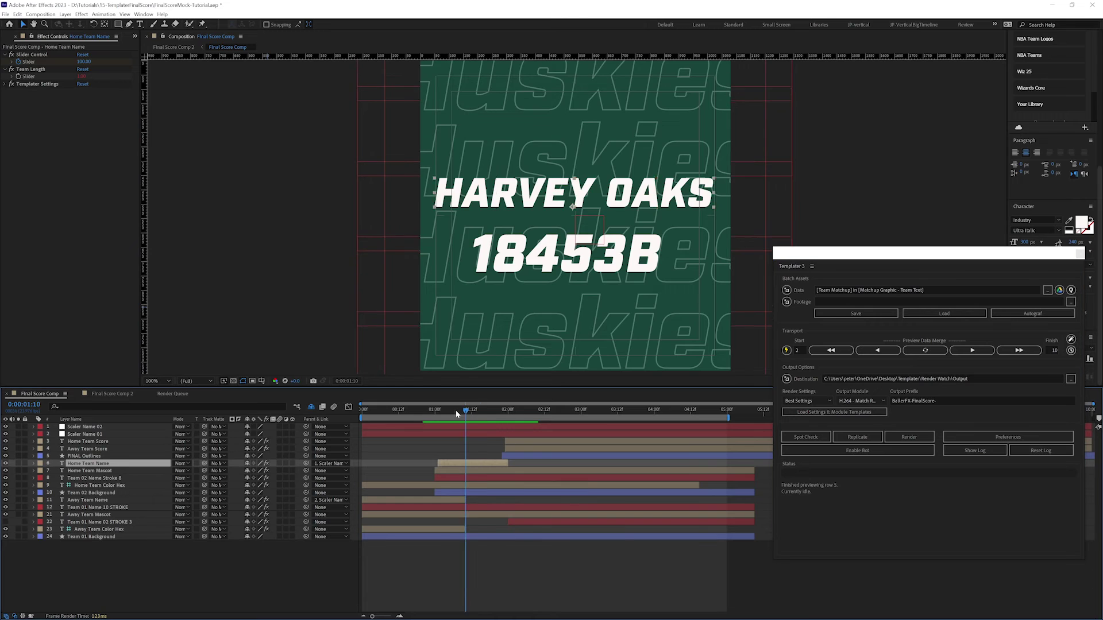
drag(461, 411, 405, 408)
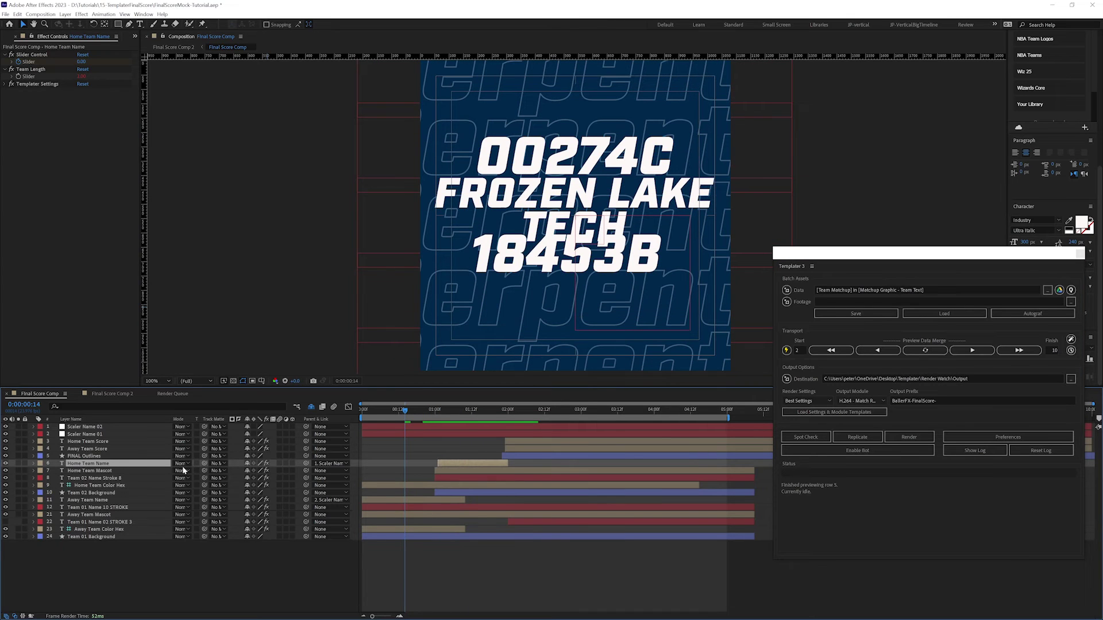
Step: Inspect the Home Team Mascot's Templater Settings effect, then switch to the Team Matchup spreadsheet
click(80, 478)
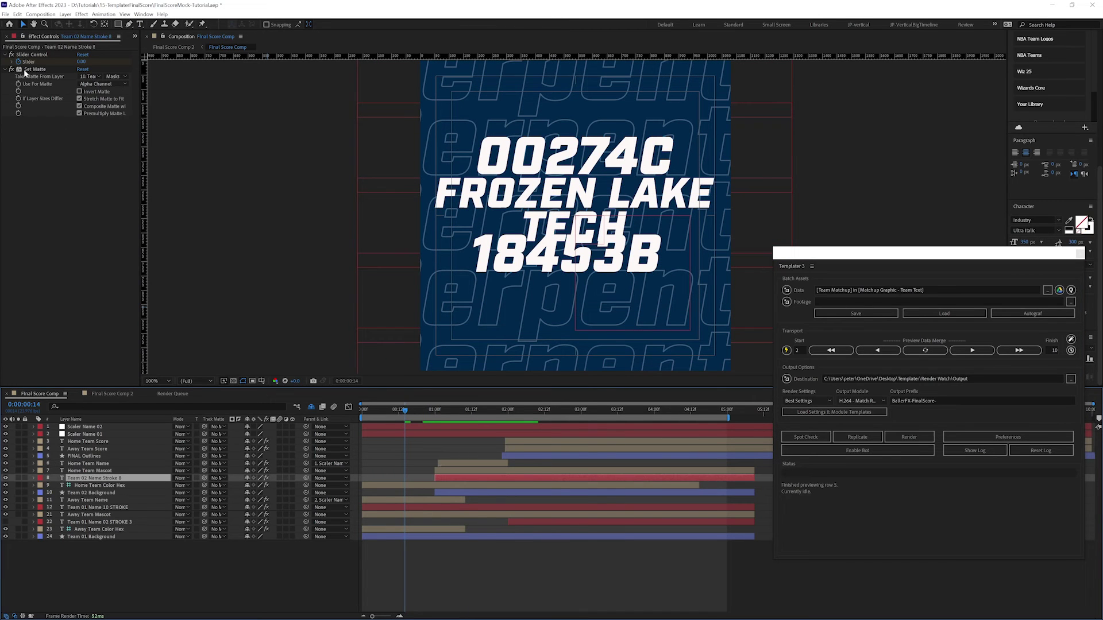
click(78, 471)
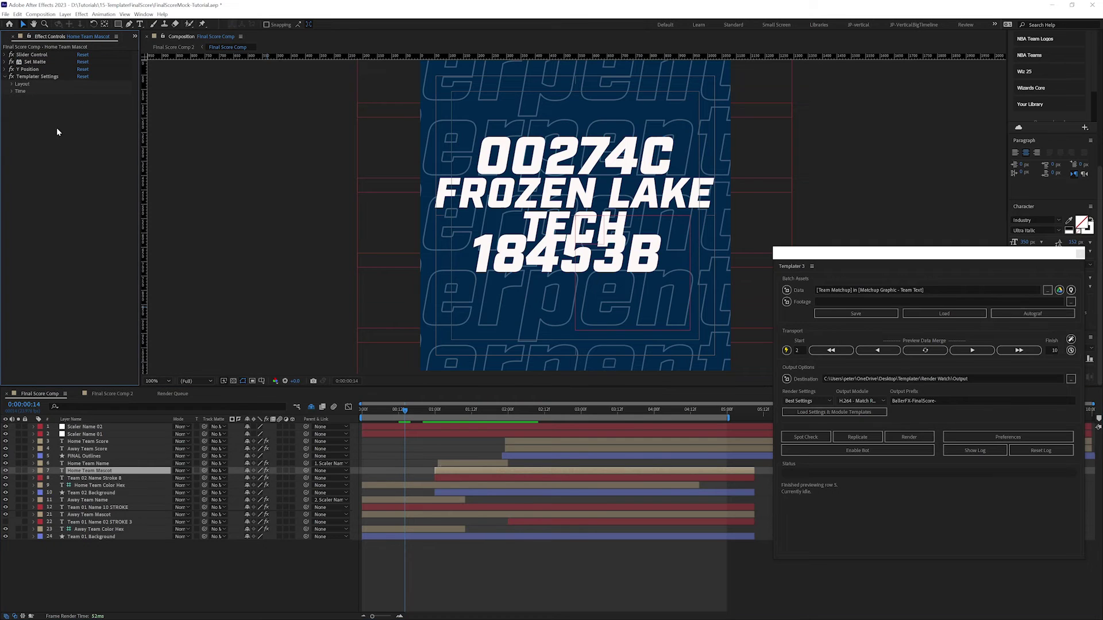
click(36, 76)
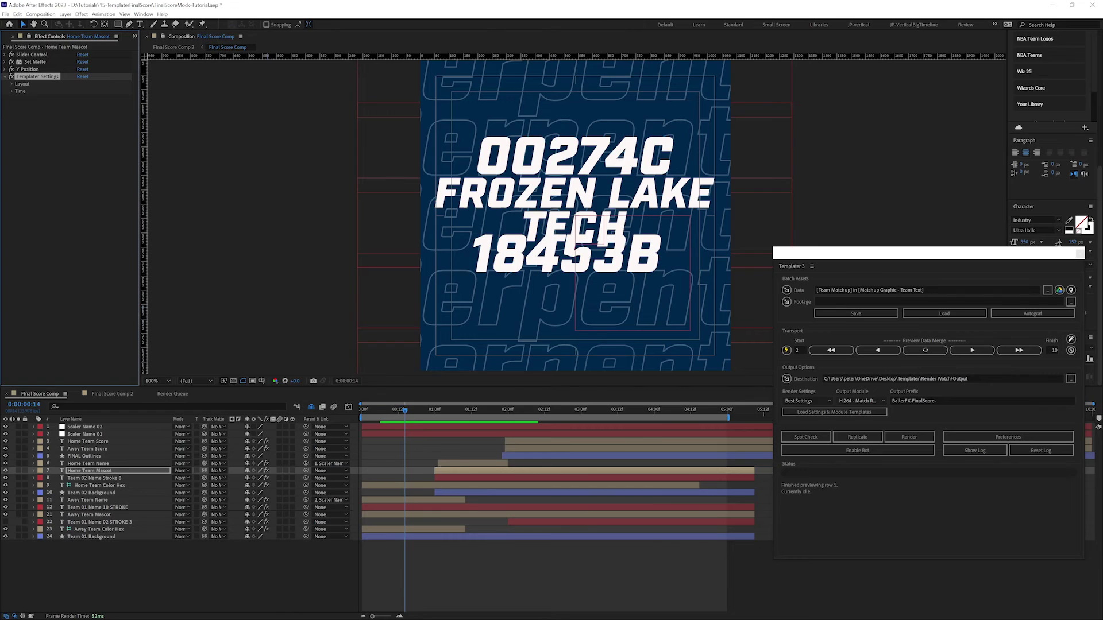
key(alt+Tab)
mouse_move(433, 119)
mouse_down()
mouse_move(431, 366)
mouse_move(431, 111)
mouse_move(428, 119)
mouse_up()
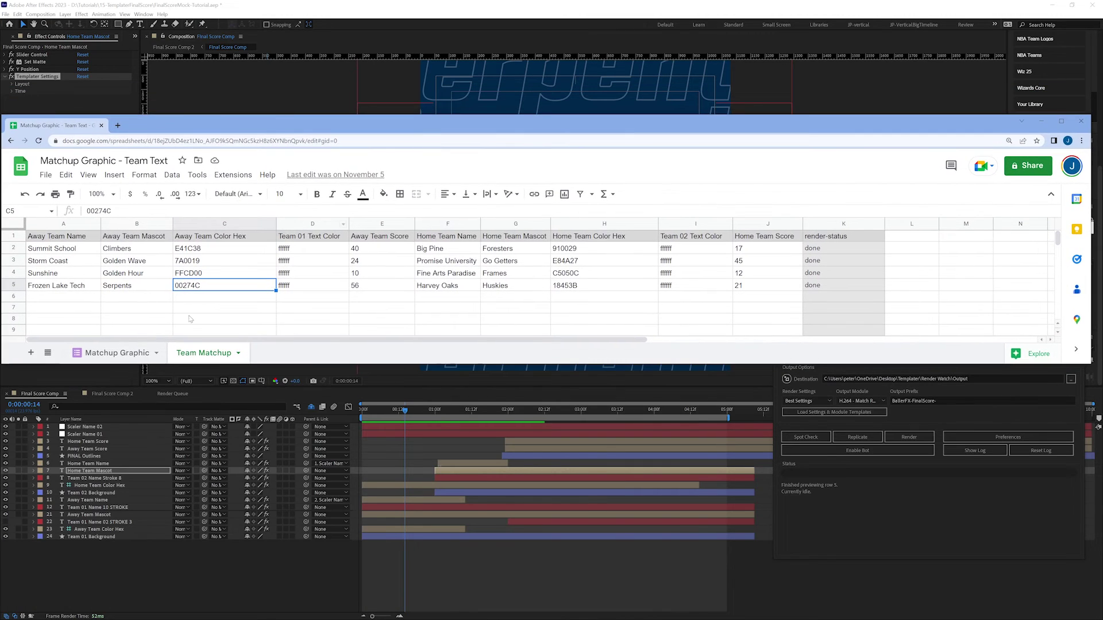
Step: Delete the 'done' entries from render-status cells K2:K5 in the Team Matchup sheet
click(94, 238)
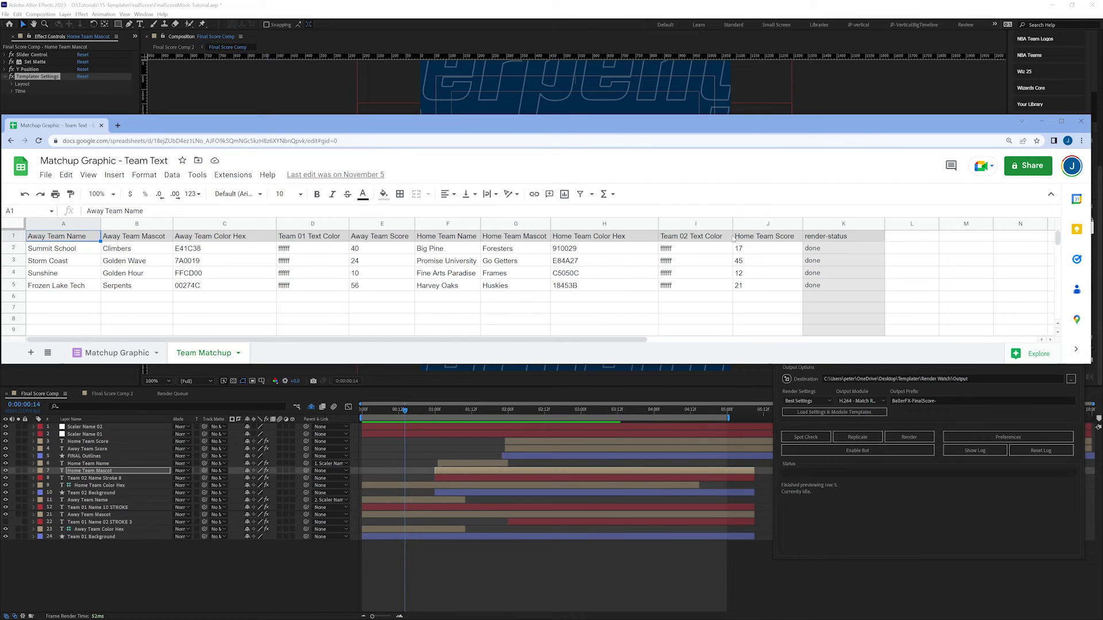
click(848, 237)
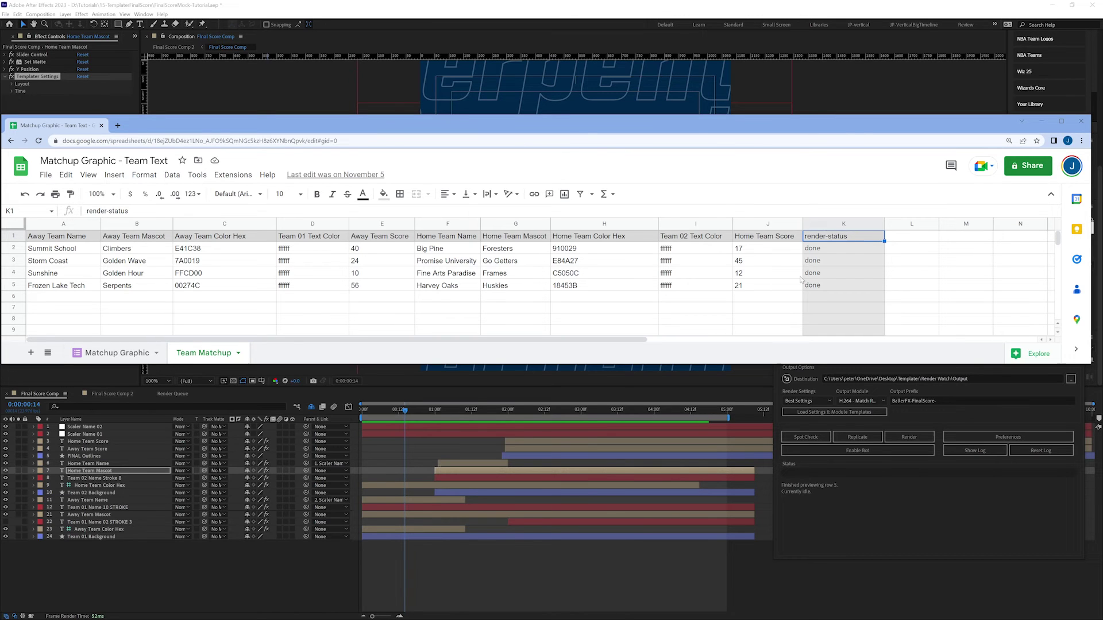
drag(809, 243, 835, 282)
key(Delete)
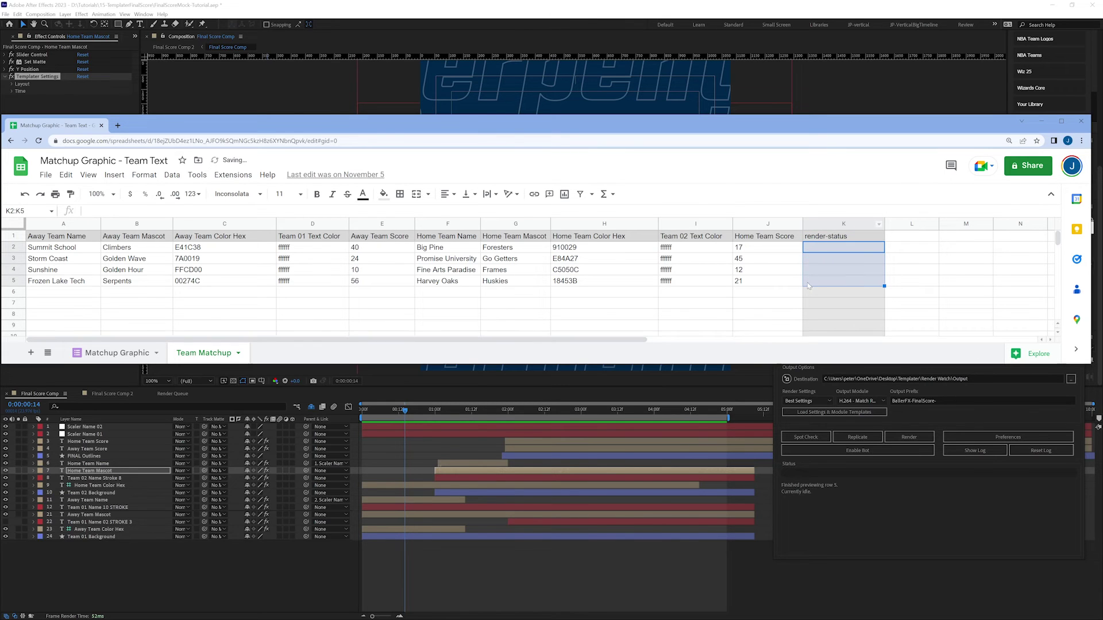
click(844, 271)
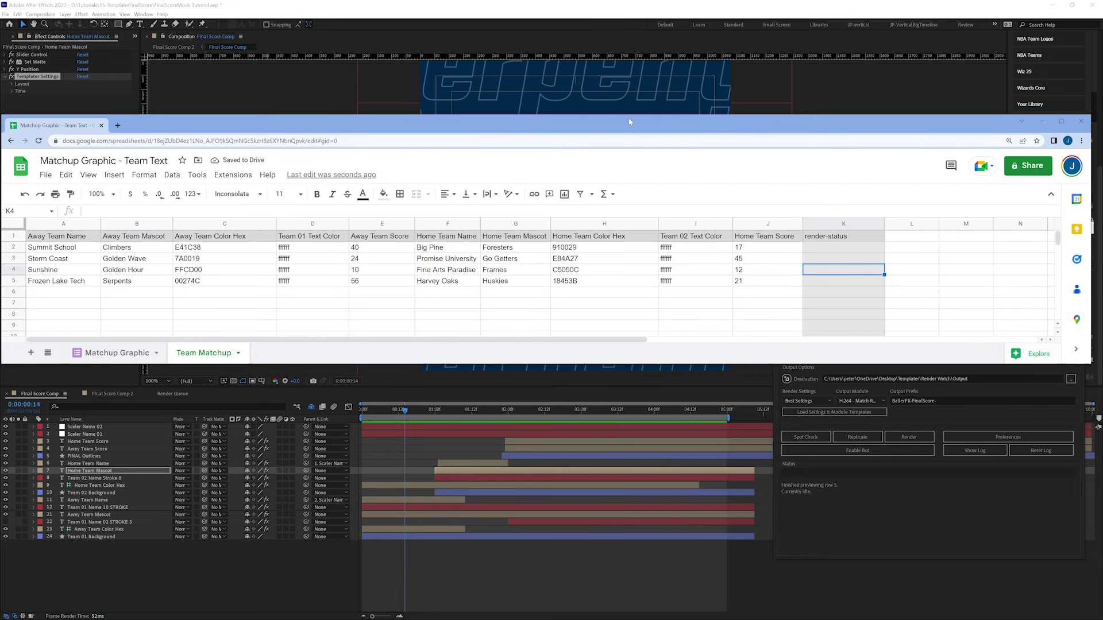
drag(629, 118, 632, 563)
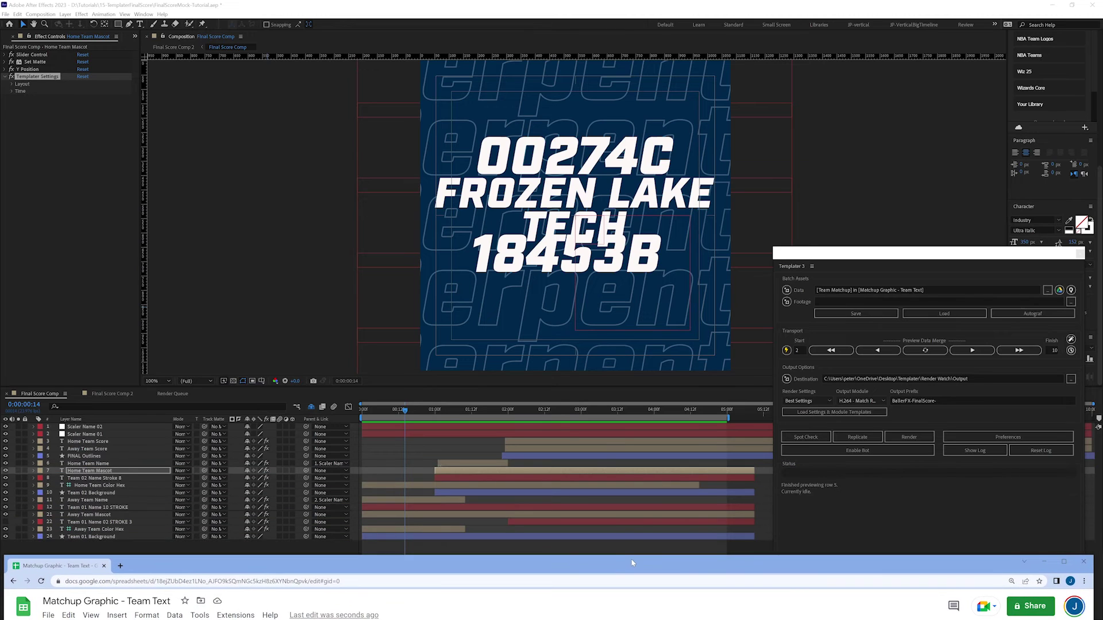
Step: Return to After Effects and scrub through the current comp's animation to check both designs
click(190, 325)
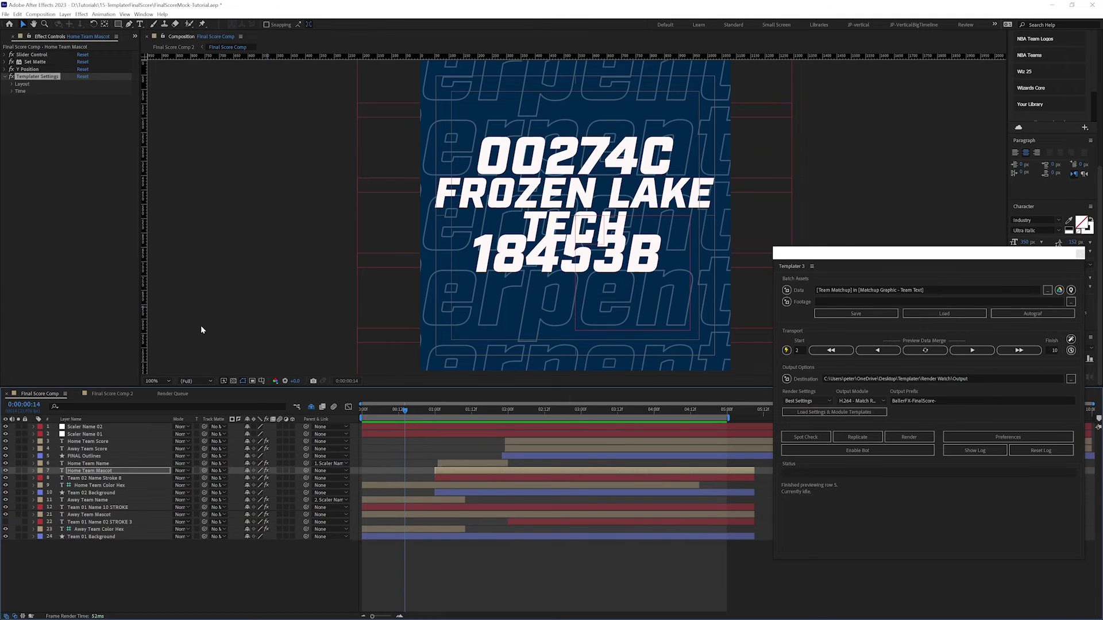
click(413, 409)
drag(415, 407, 388, 409)
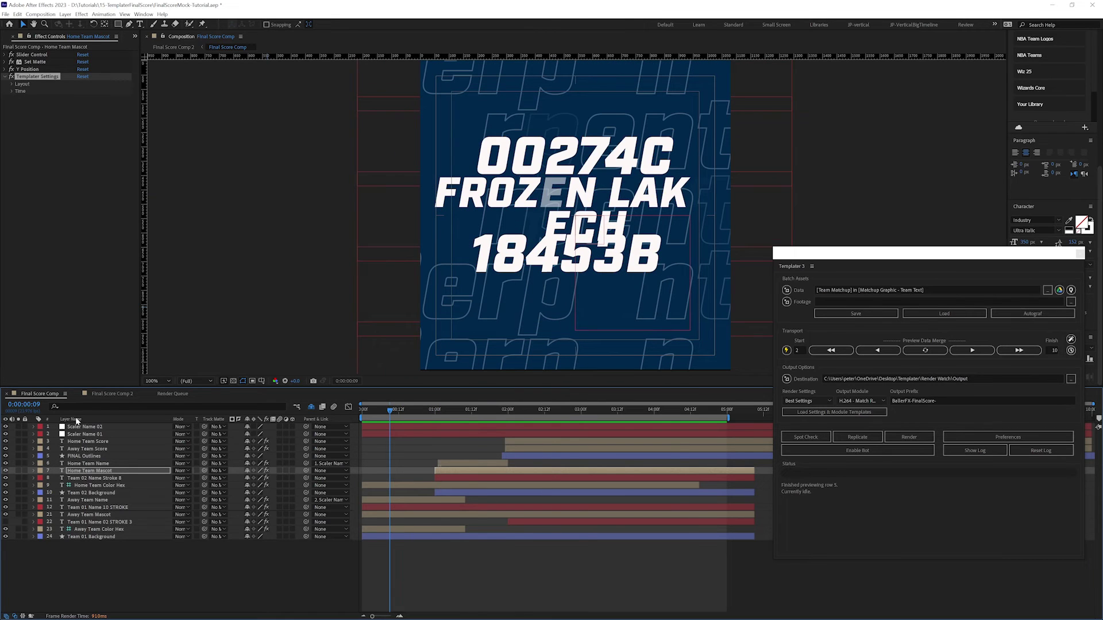
Step: In Final Score Comp 2, select layer 2 and preview the animation from frame 6 to 12
click(112, 394)
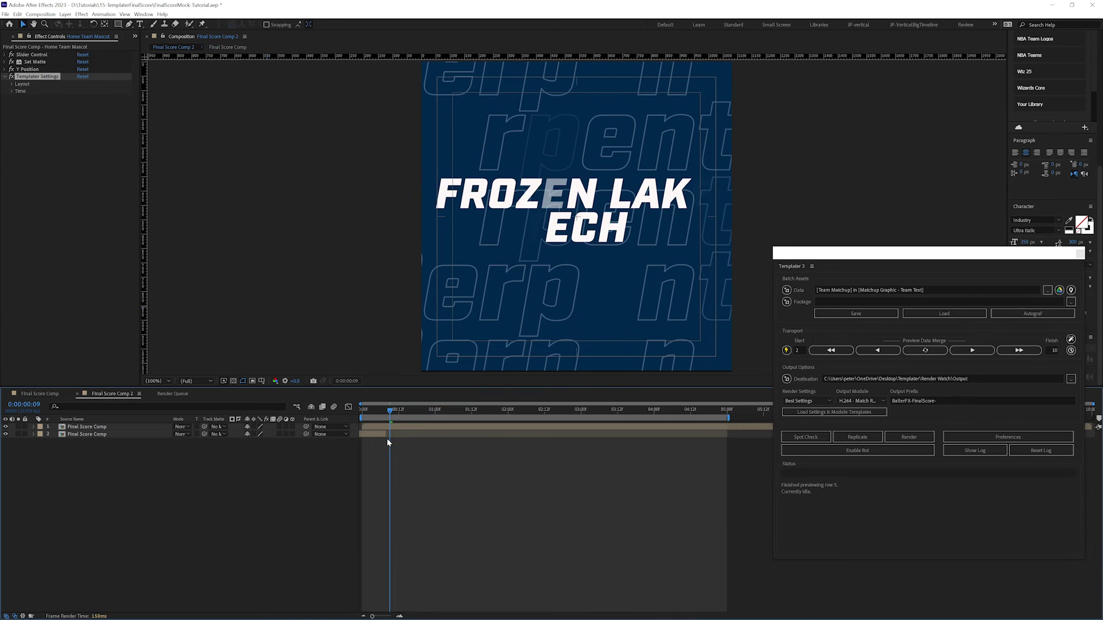
click(380, 409)
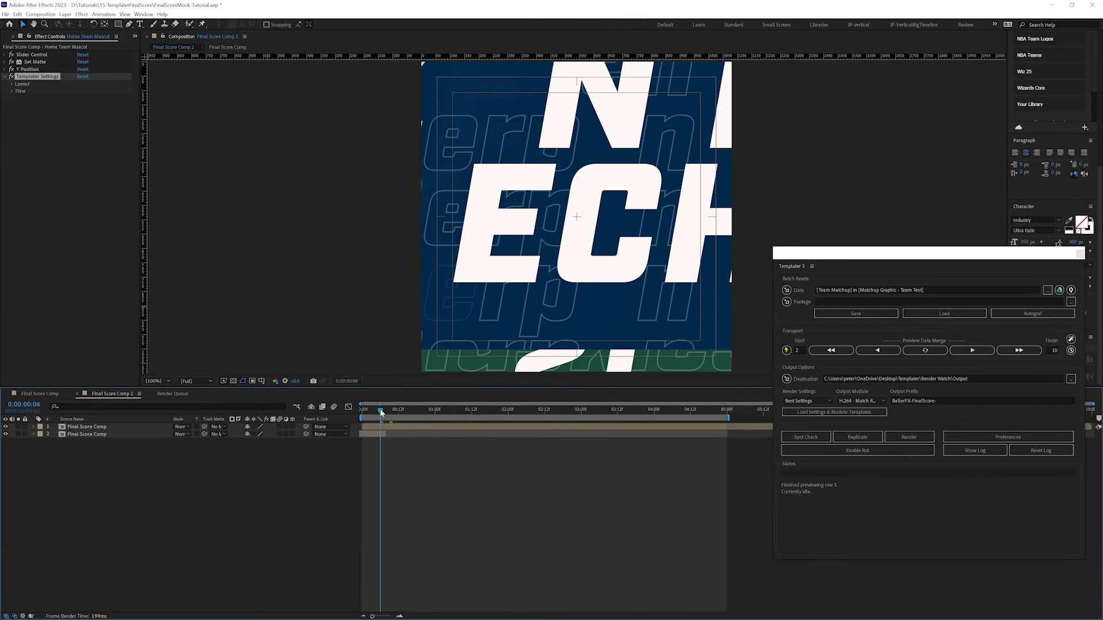
click(364, 436)
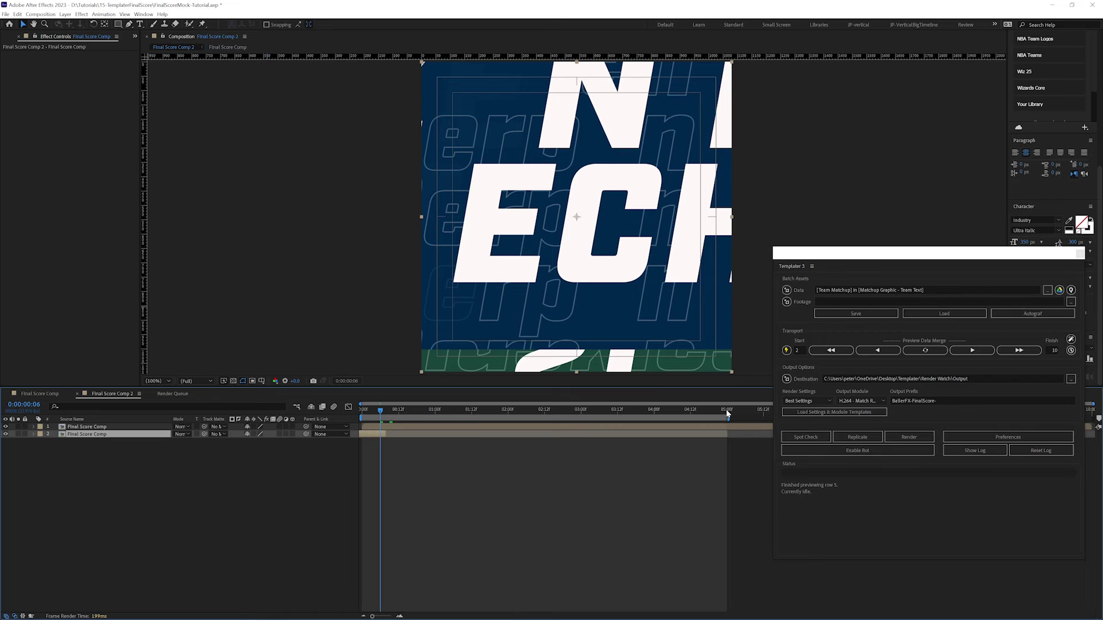
drag(381, 412, 471, 411)
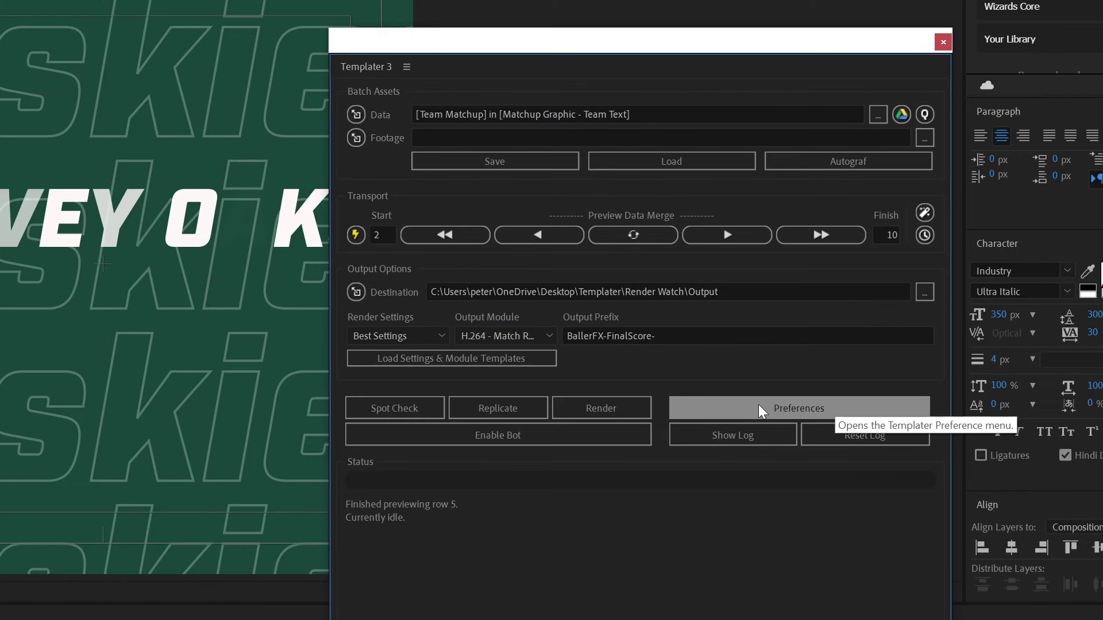
Step: Open Templater Preferences and set Final Score Comp 2 as the target composition
click(793, 406)
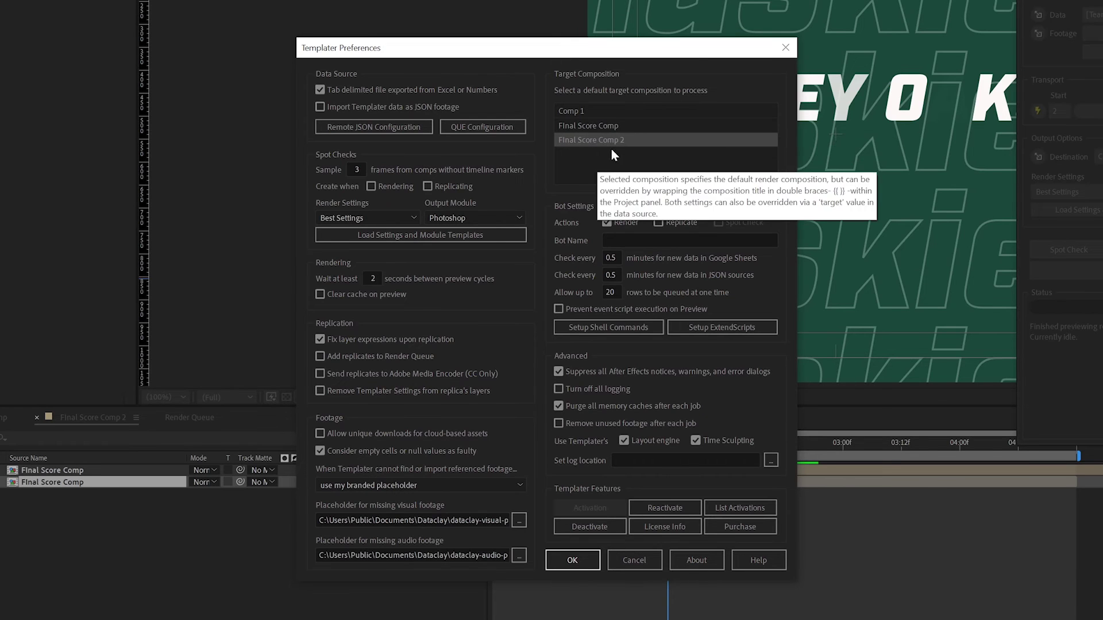
click(598, 124)
click(577, 108)
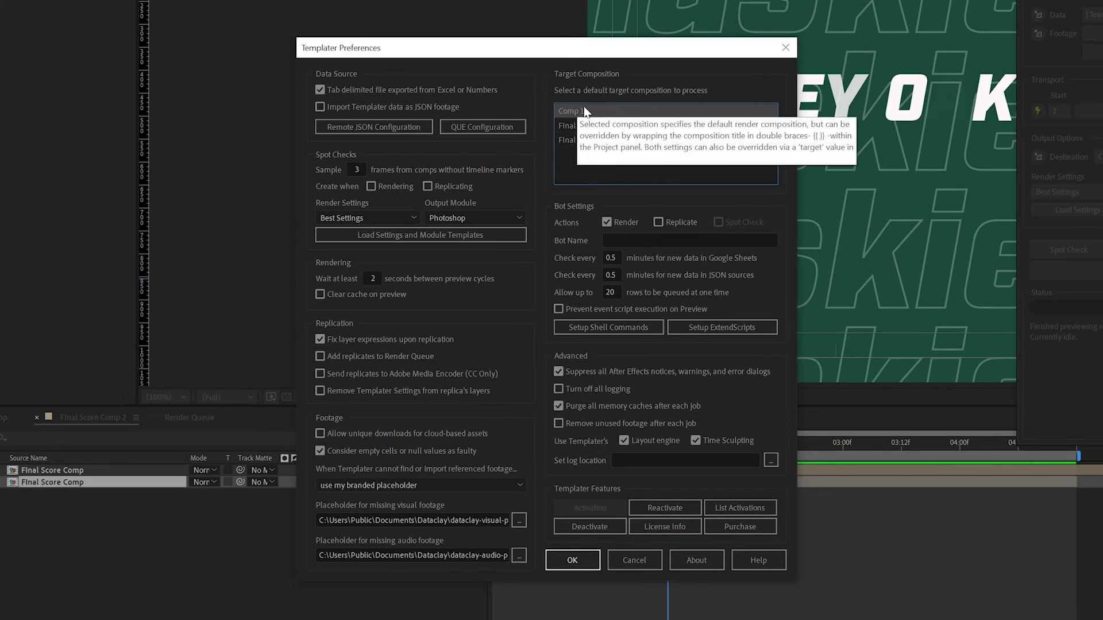
click(569, 127)
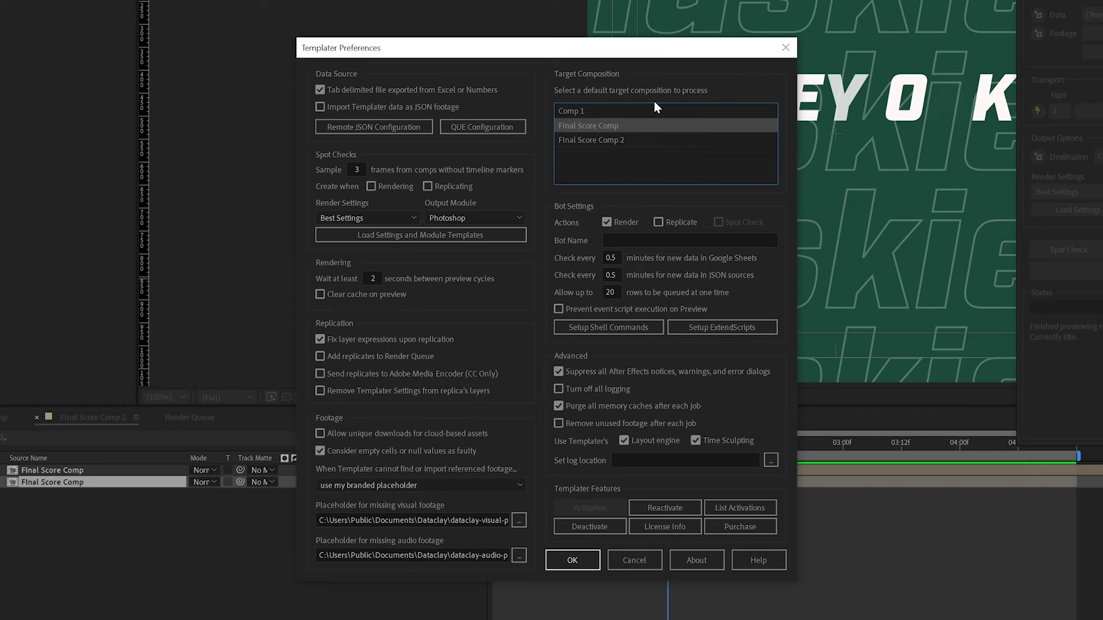
click(640, 139)
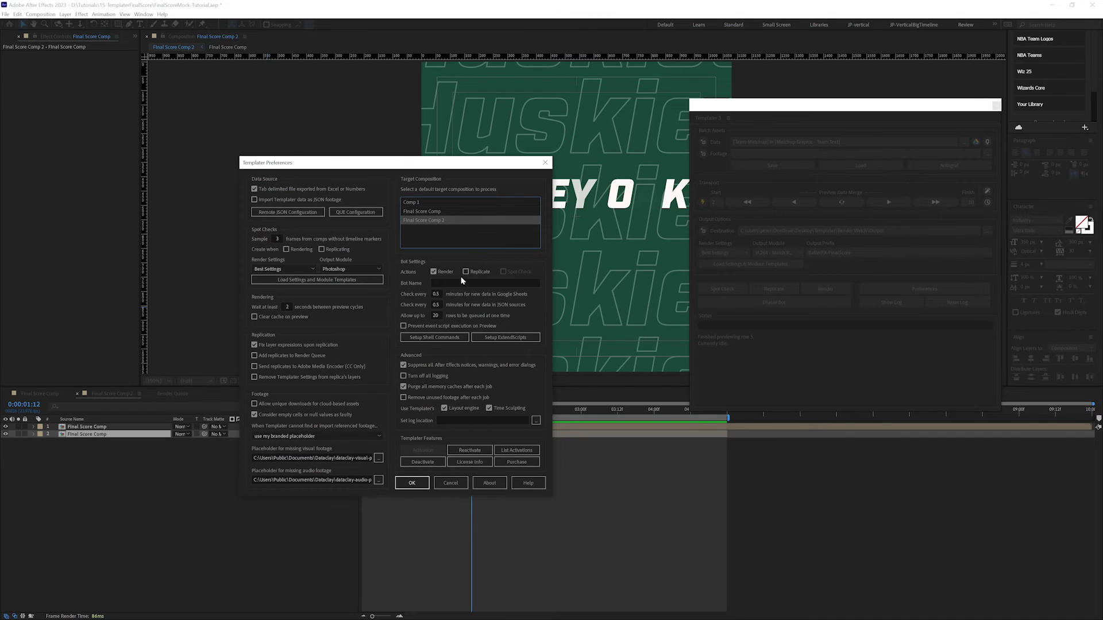
Step: Review the Bot Settings and confirm Templater Preferences with OK
mouse_move(467, 274)
click(411, 483)
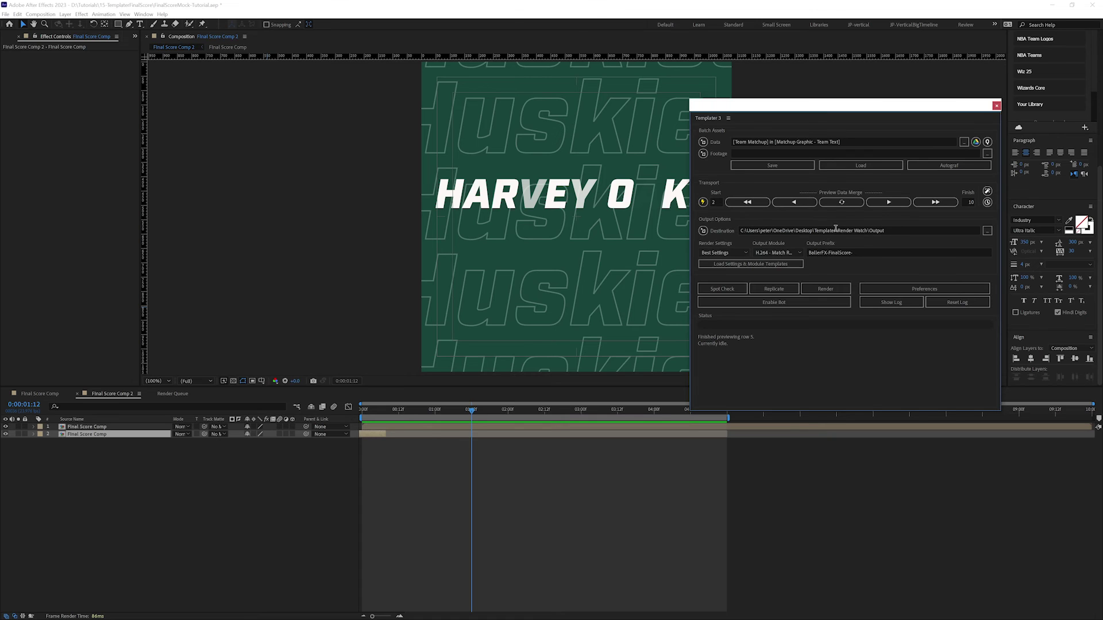
Step: Check the destination path and reload the Templater render and output module templates
drag(828, 229, 905, 231)
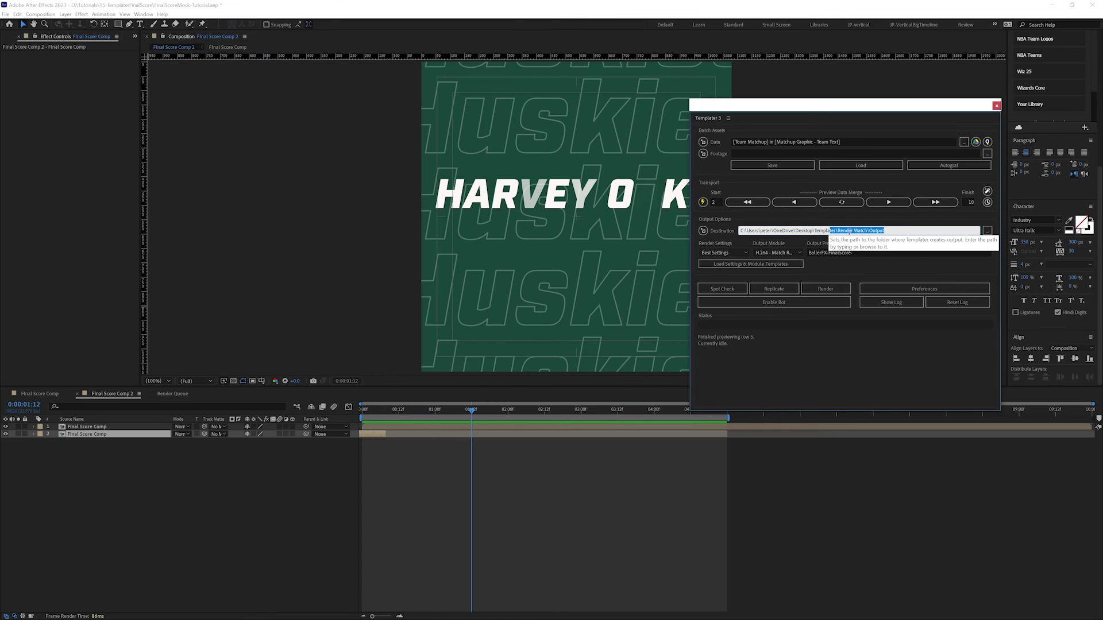
click(876, 231)
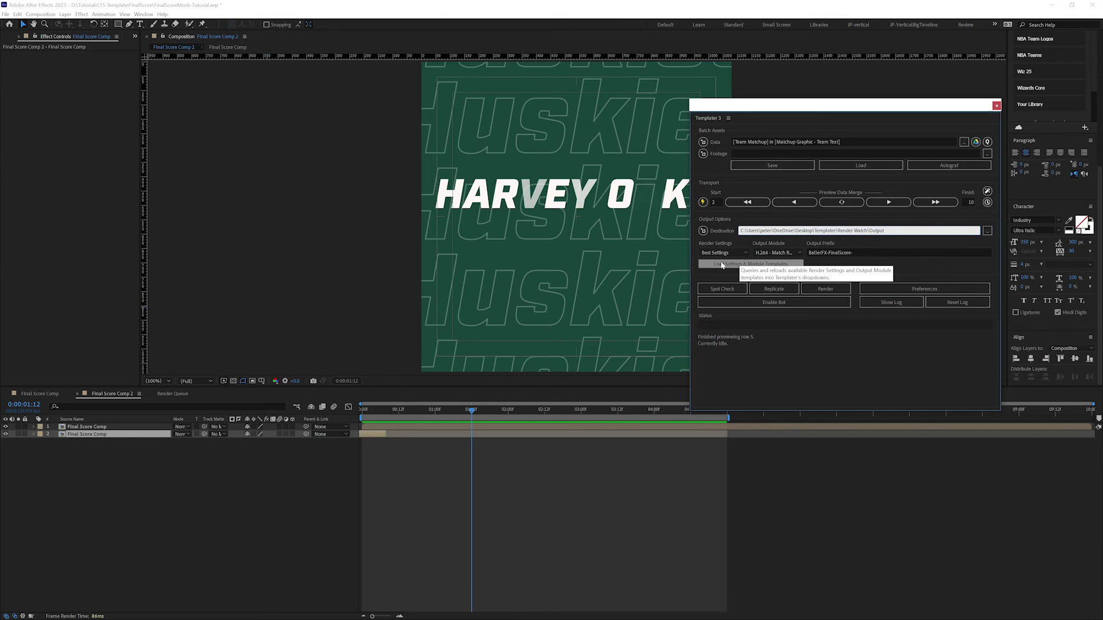
click(774, 266)
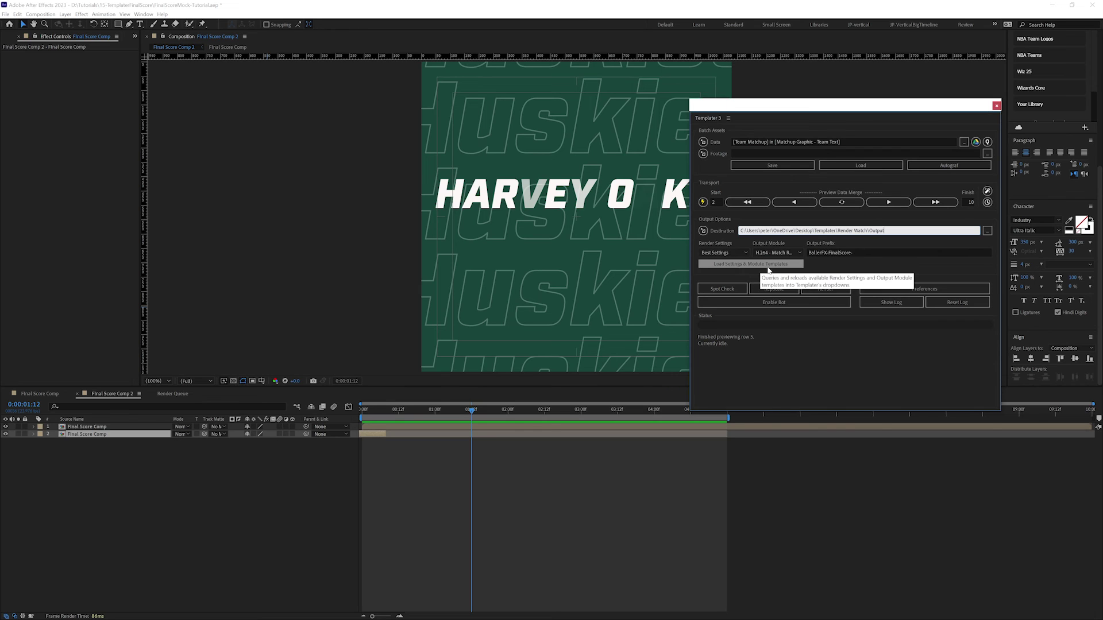
click(747, 265)
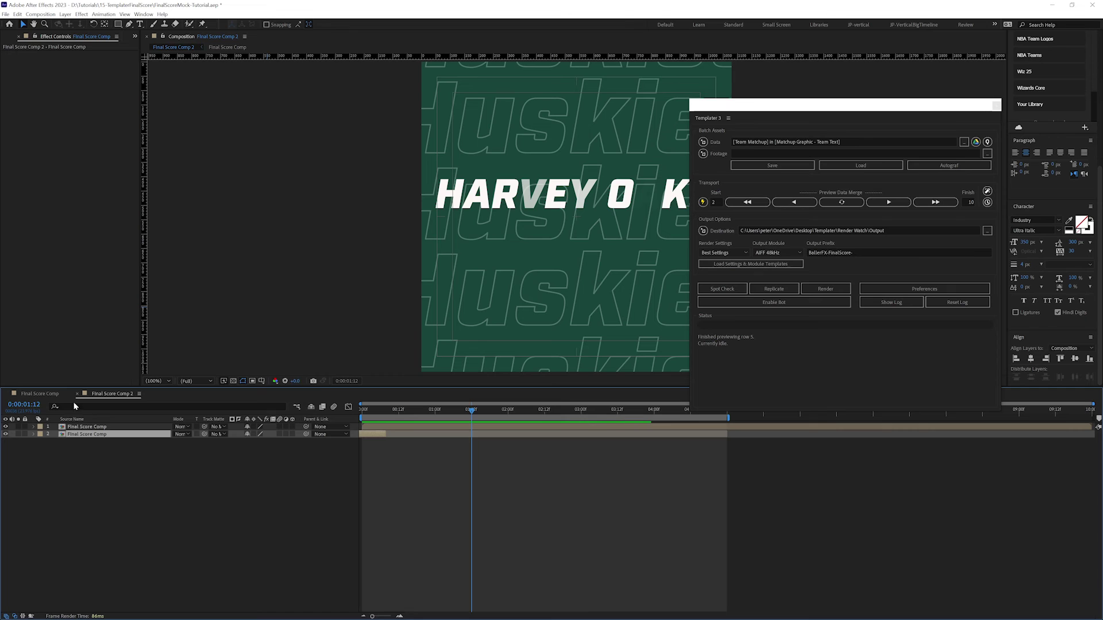
Step: Keep Best Settings, choose H.264 - Match Render Settings - 15 Mbps output, and enable the bot
click(747, 253)
click(713, 262)
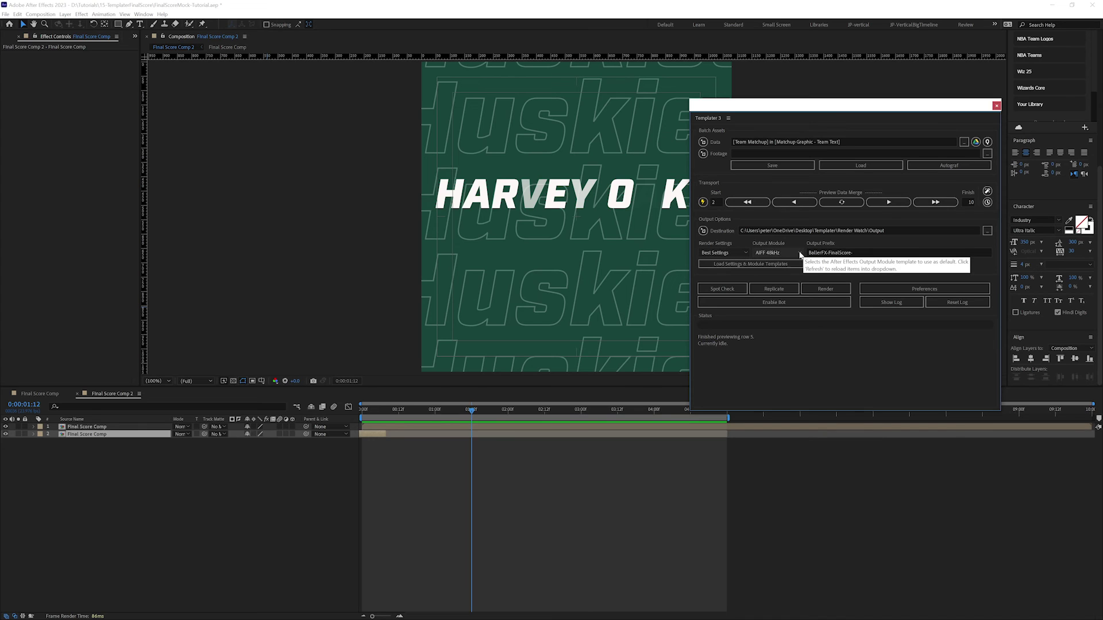
click(799, 253)
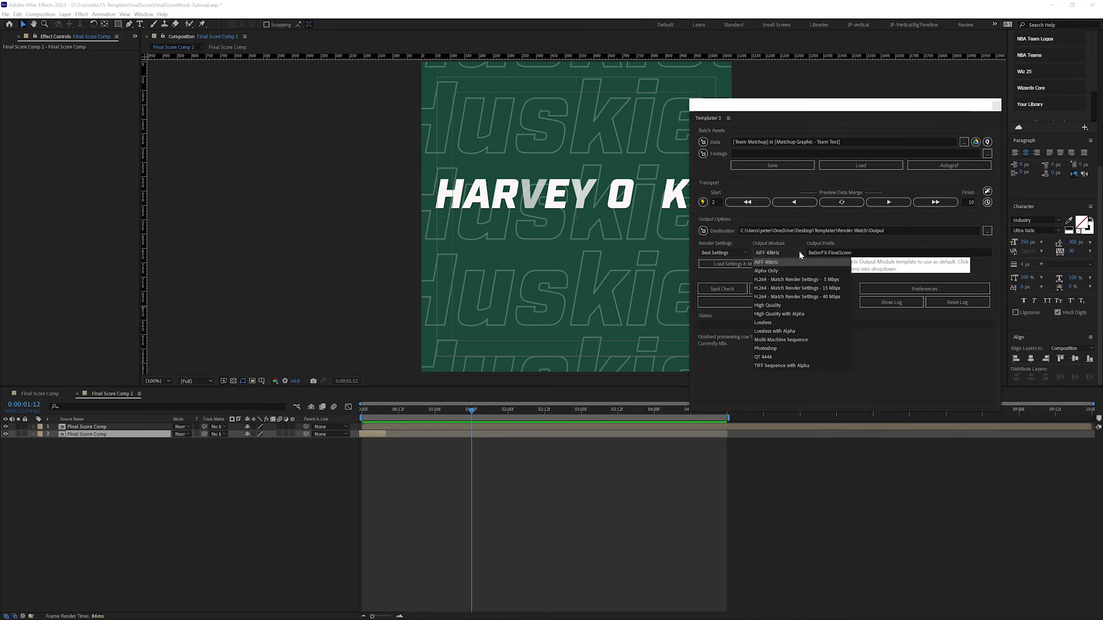
click(806, 288)
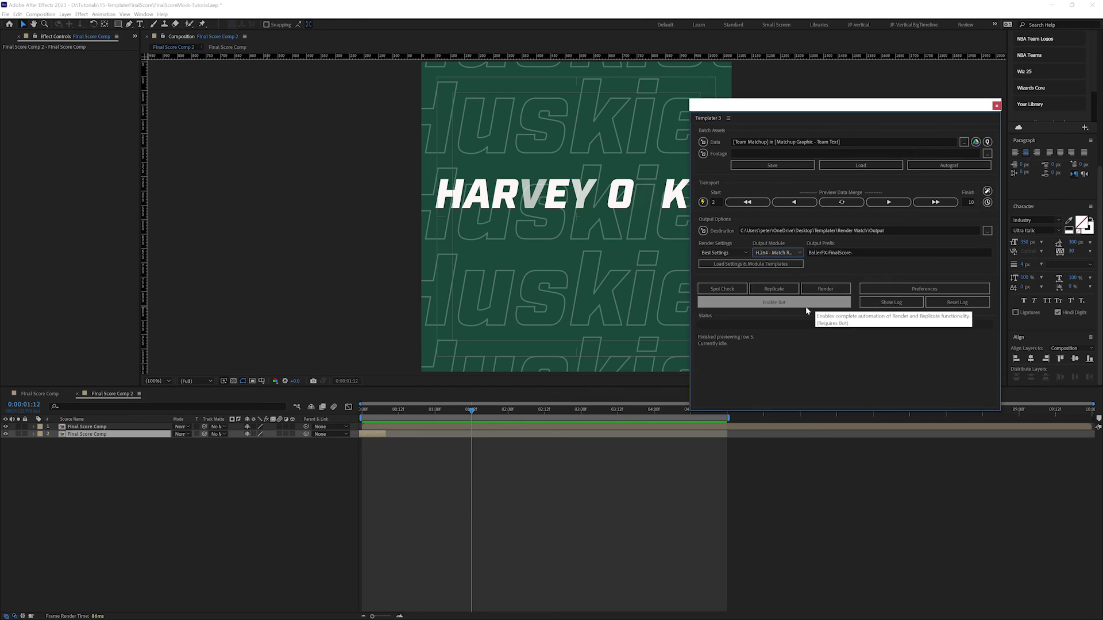
click(767, 302)
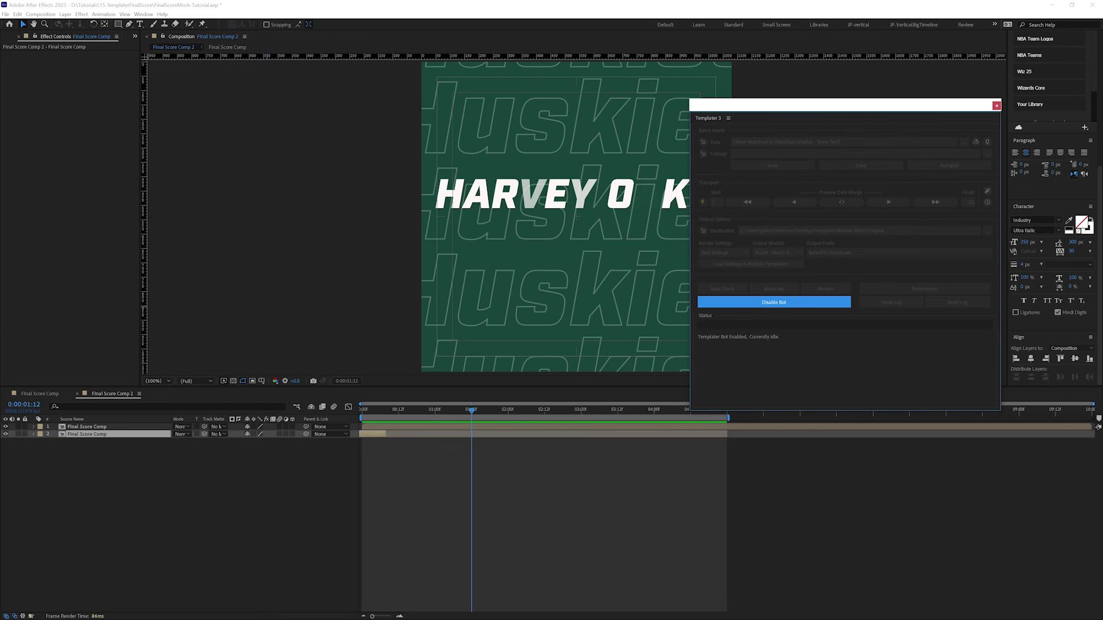
Step: In the Google Sheet, enter 'ready' in render-status cells K2 through K5
key(alt+Tab)
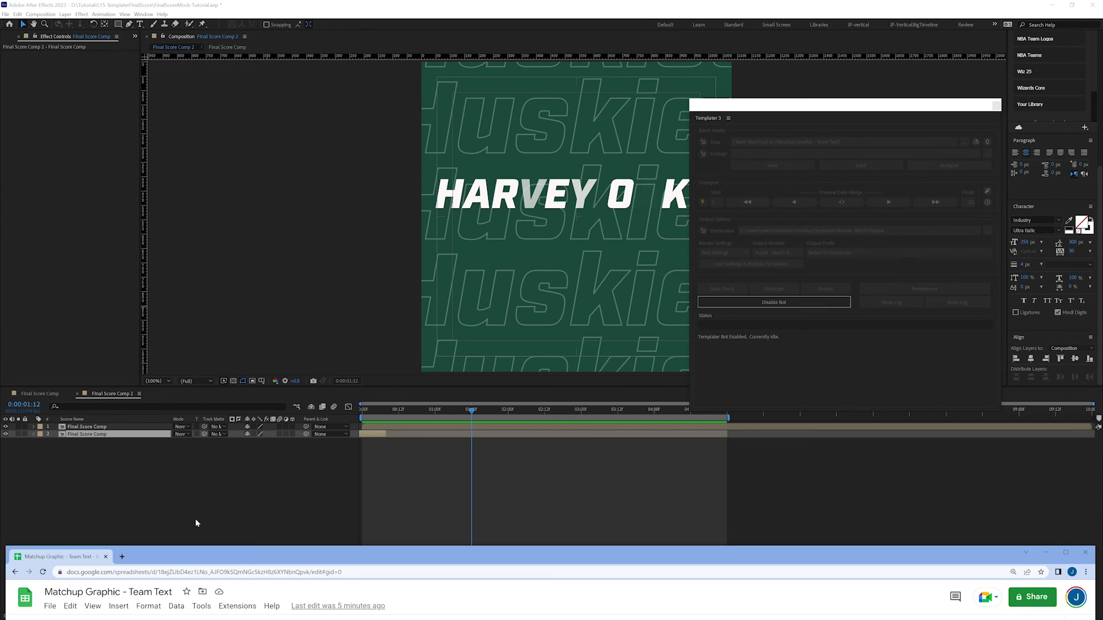
drag(395, 554, 397, 517)
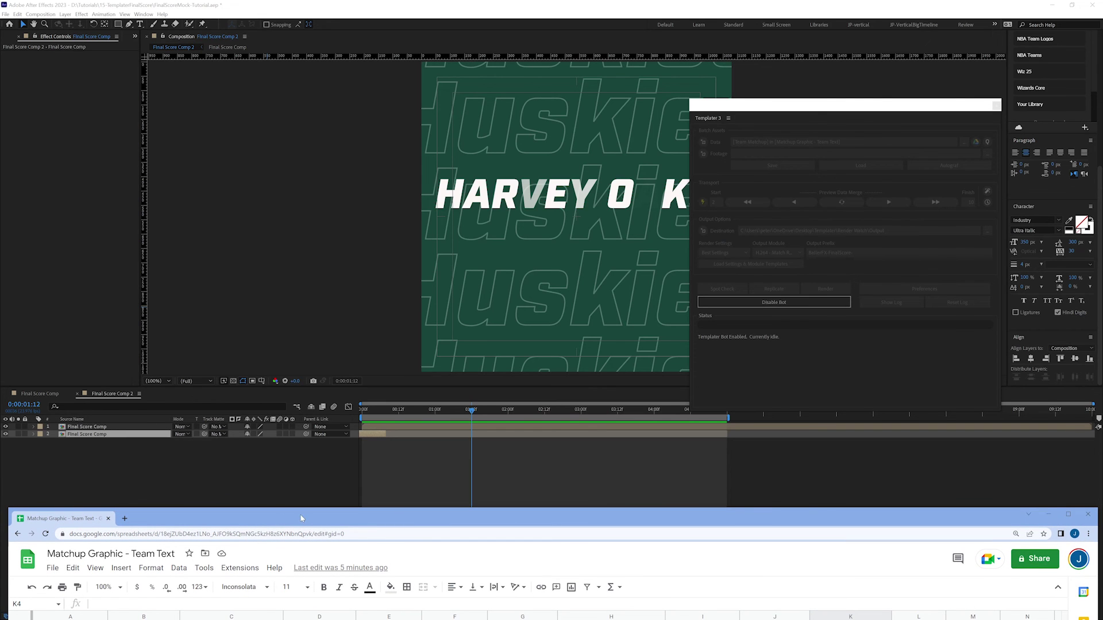
drag(299, 515, 305, 385)
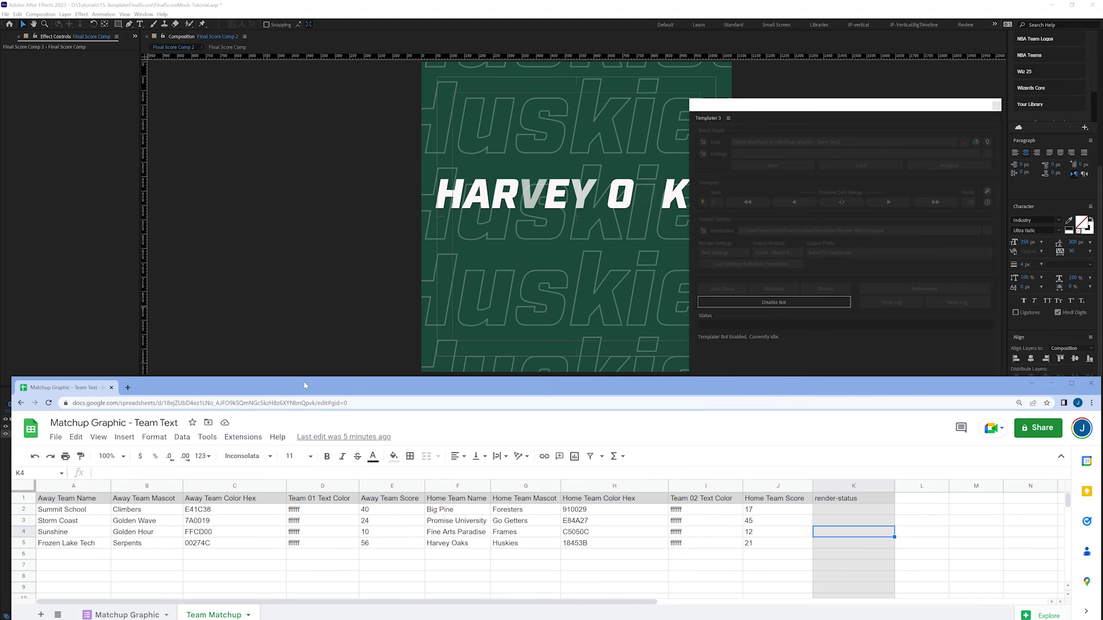
click(837, 510)
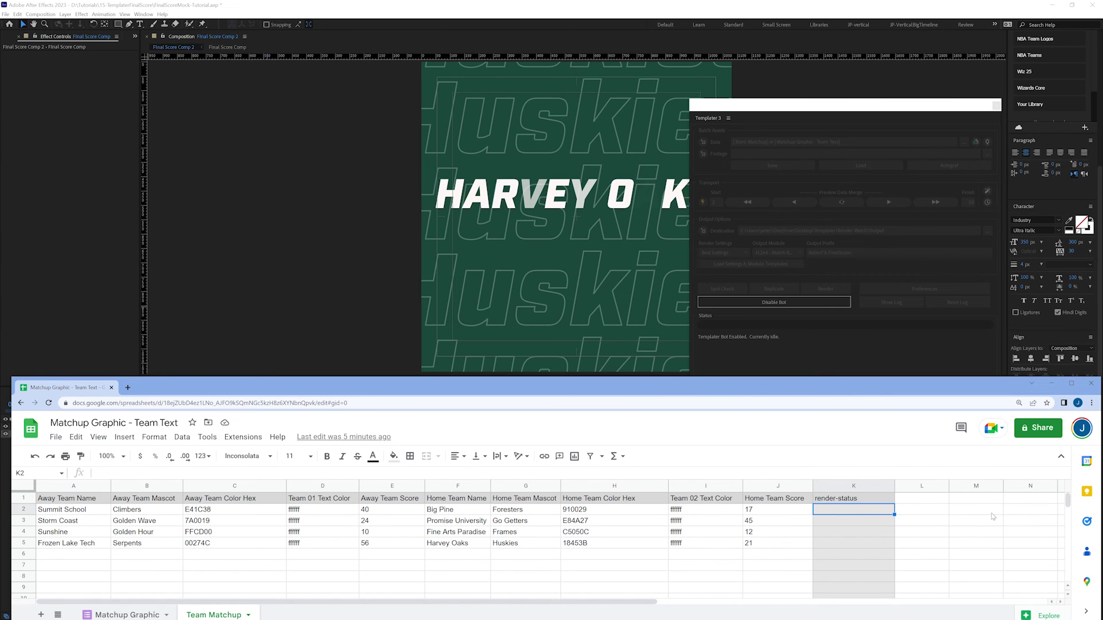
text(ready)
key(Return)
text(read)
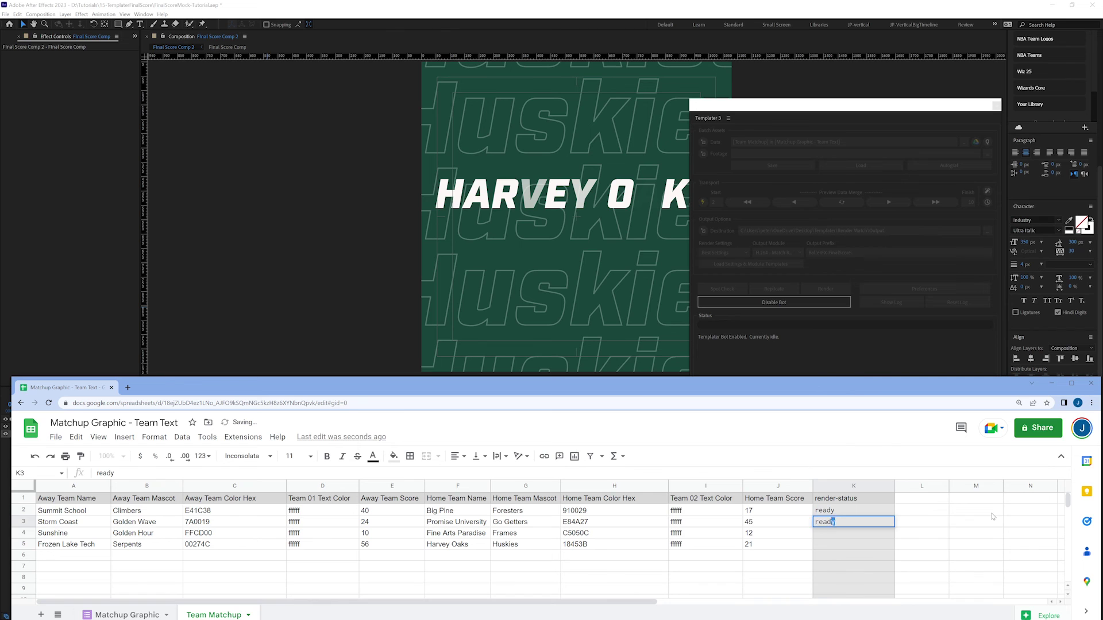
key(Return)
text(read)
key(Return)
text(read)
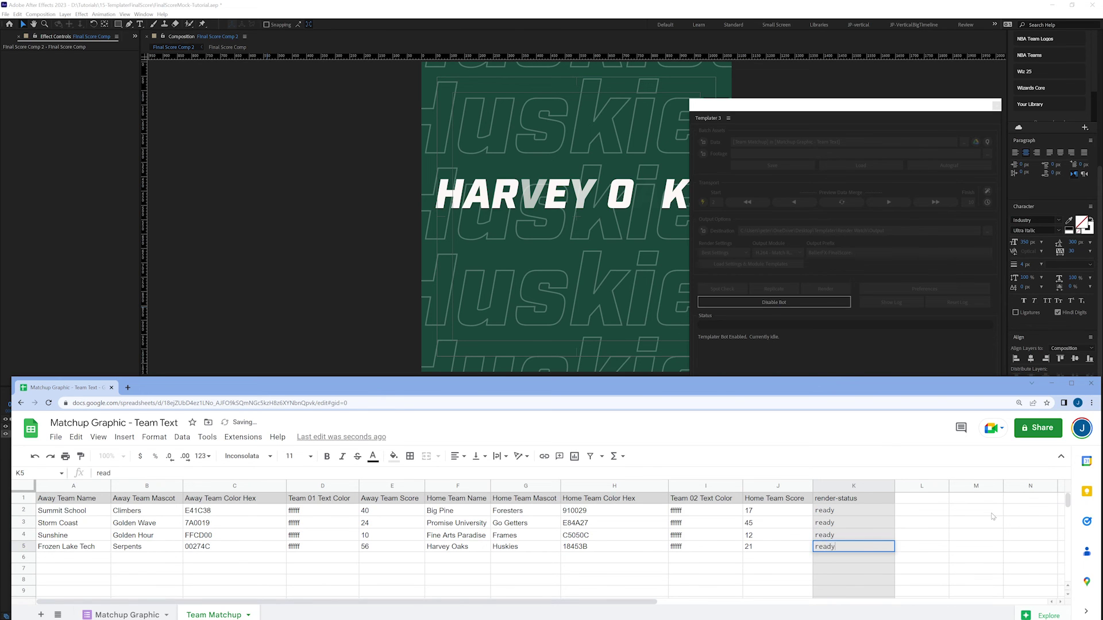
key(Return)
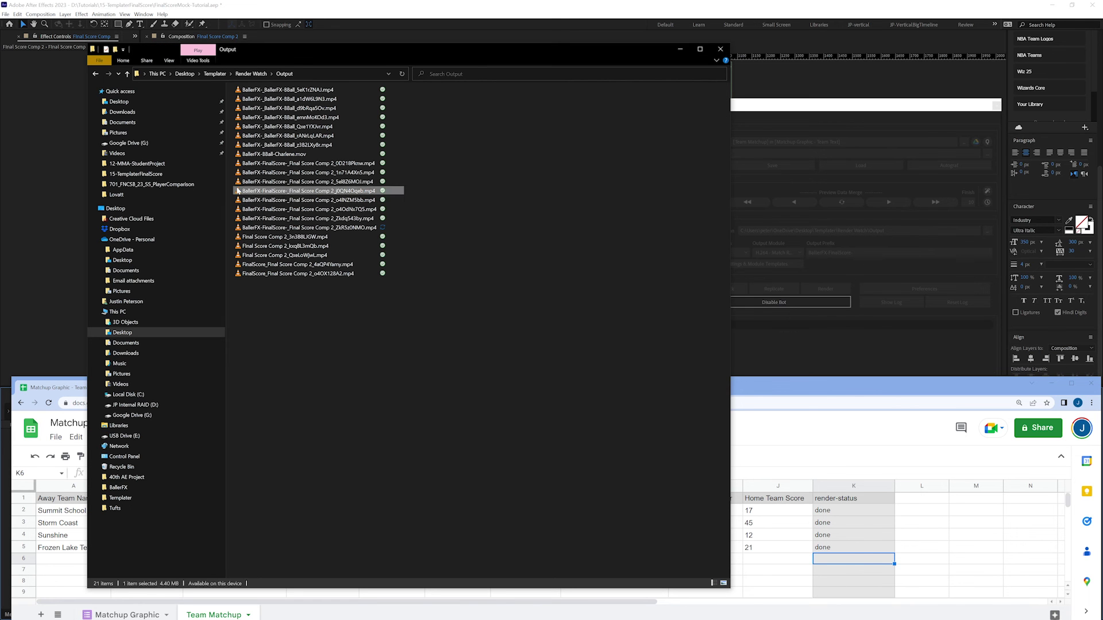
Step: Play a rendered final-score MP4 in VLC, then bring the spreadsheet forward and enlarge it
right_click(238, 190)
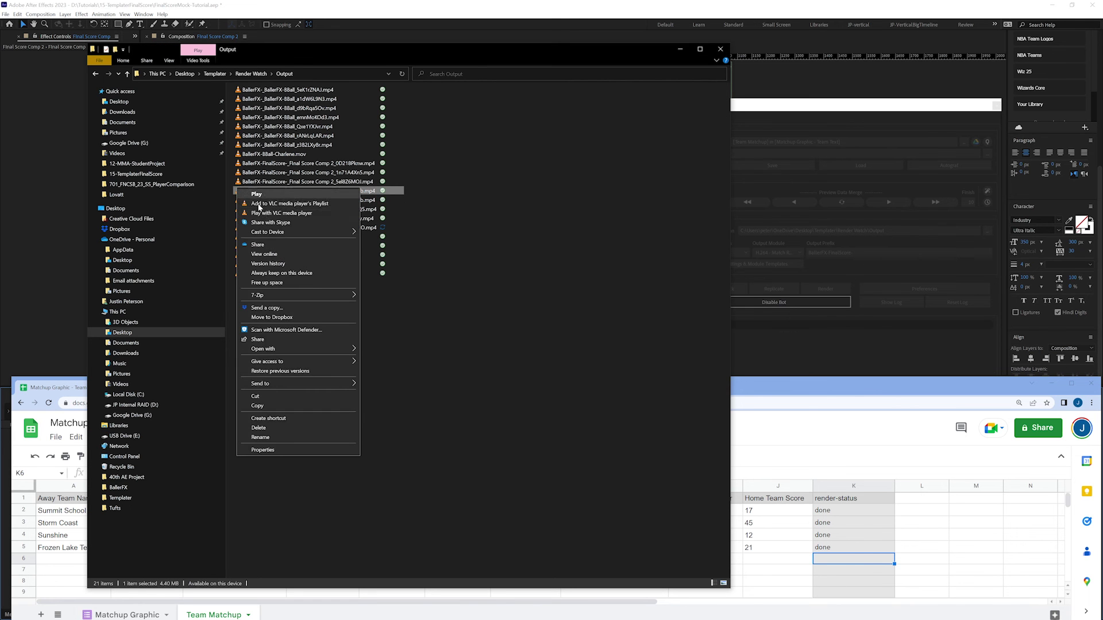
click(270, 213)
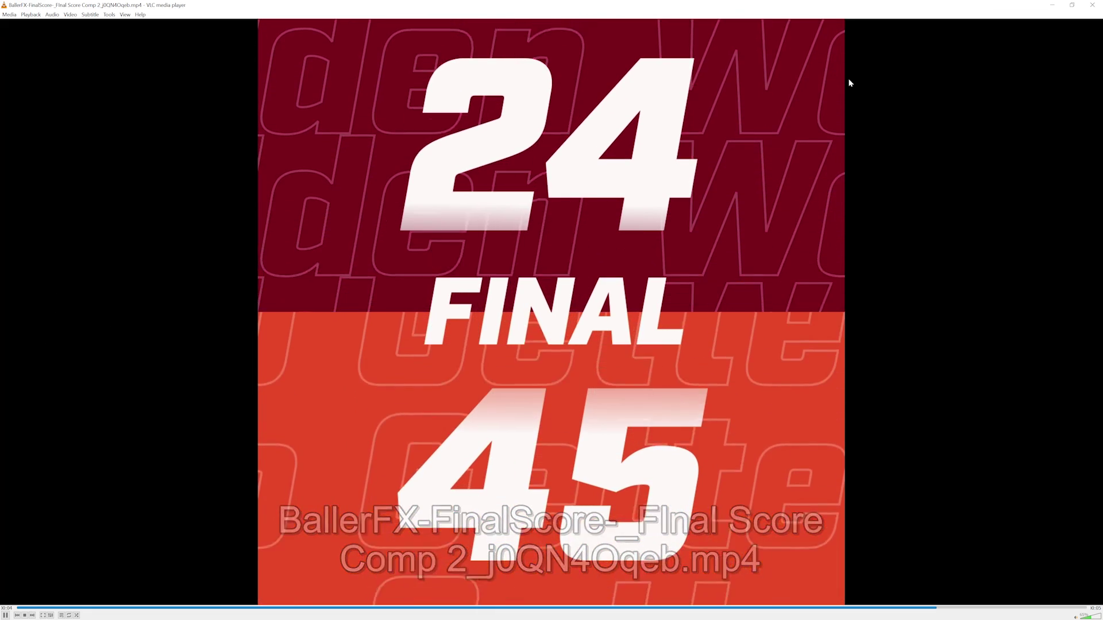
key(ctrl+q)
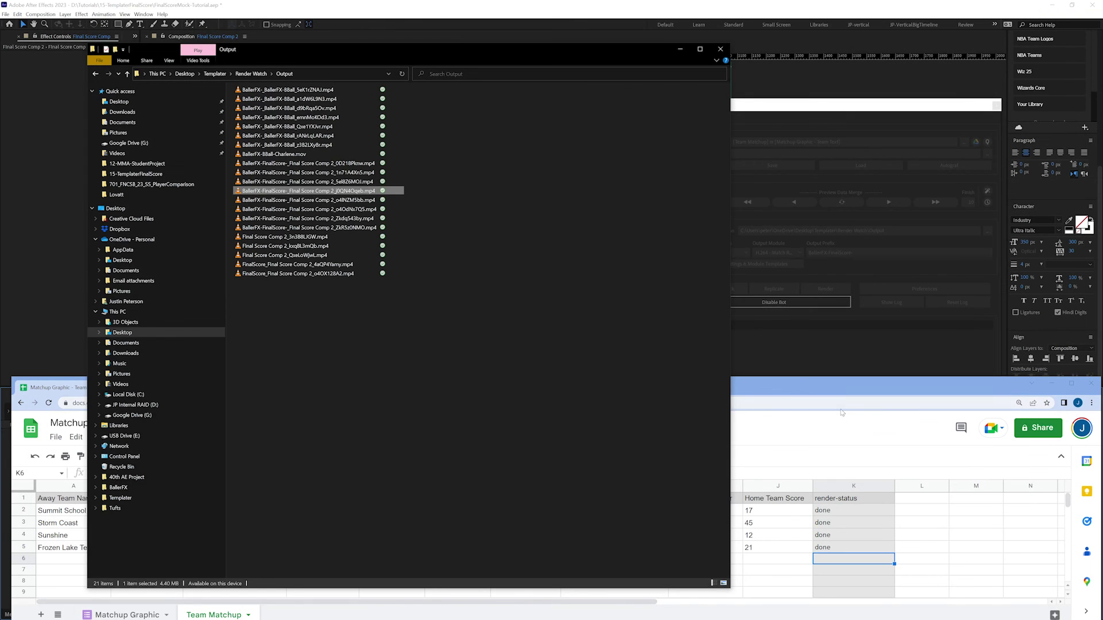
click(795, 383)
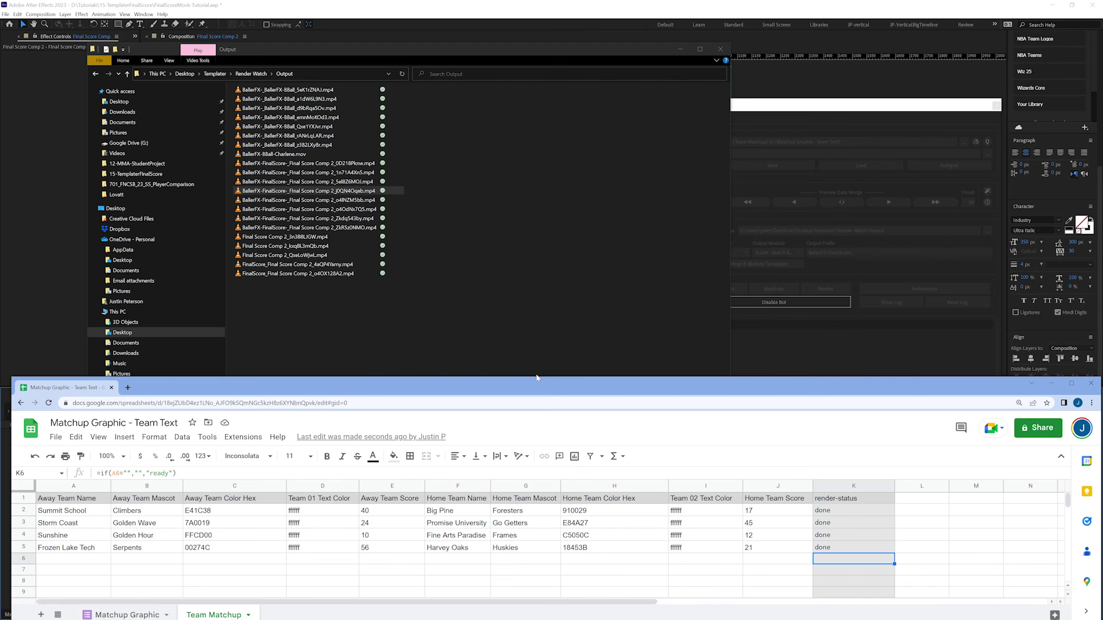
drag(537, 377, 534, 302)
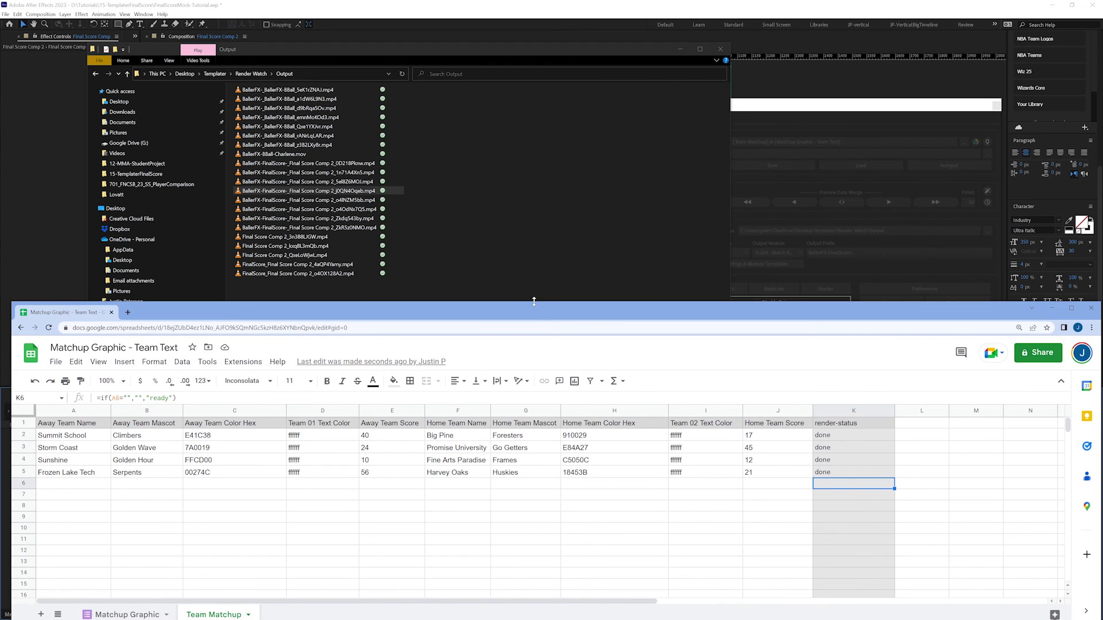